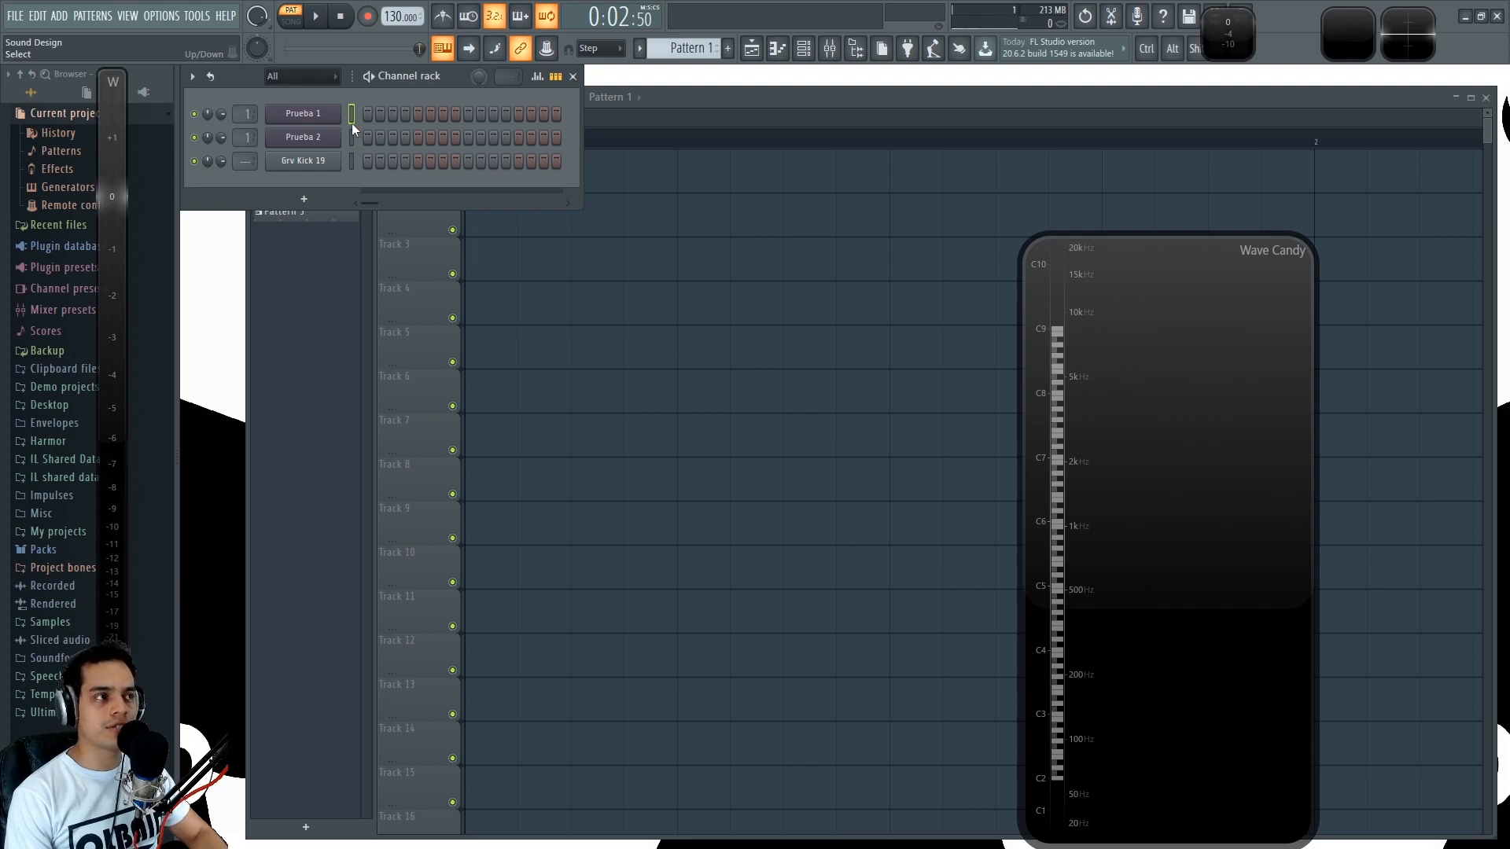
# - Play a few test notes at different pitches on the Prueba 1 channel
pyautogui.press('q')
pyautogui.press('q')
pyautogui.press('z')
pyautogui.press('q')
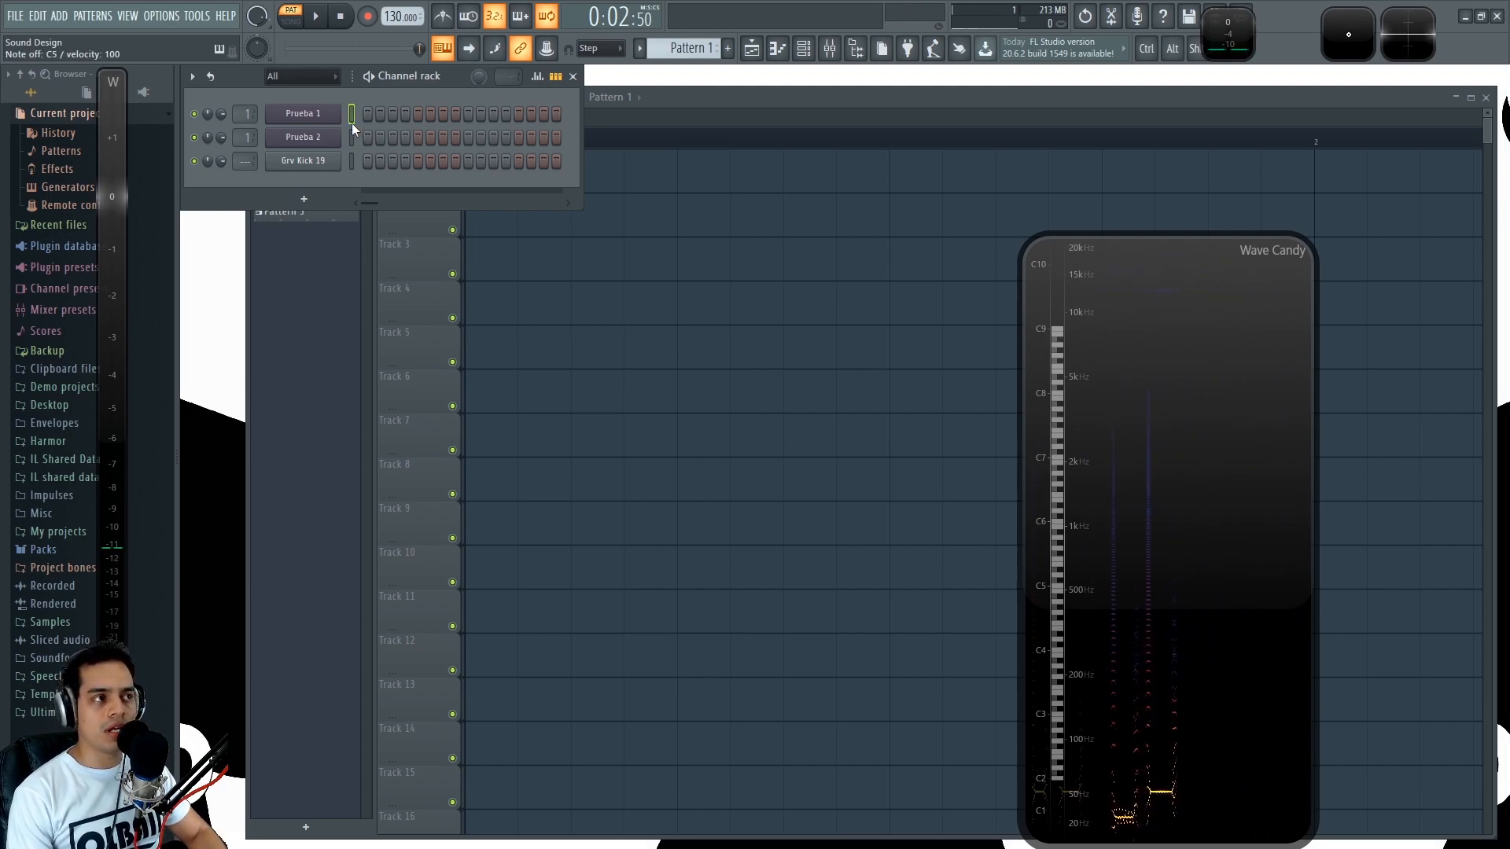
# - Open the Prueba 1 instrument, view its envelope settings, reposition its window over the playlist and return to the 3x Osc oscillators
pyautogui.click(321, 118)
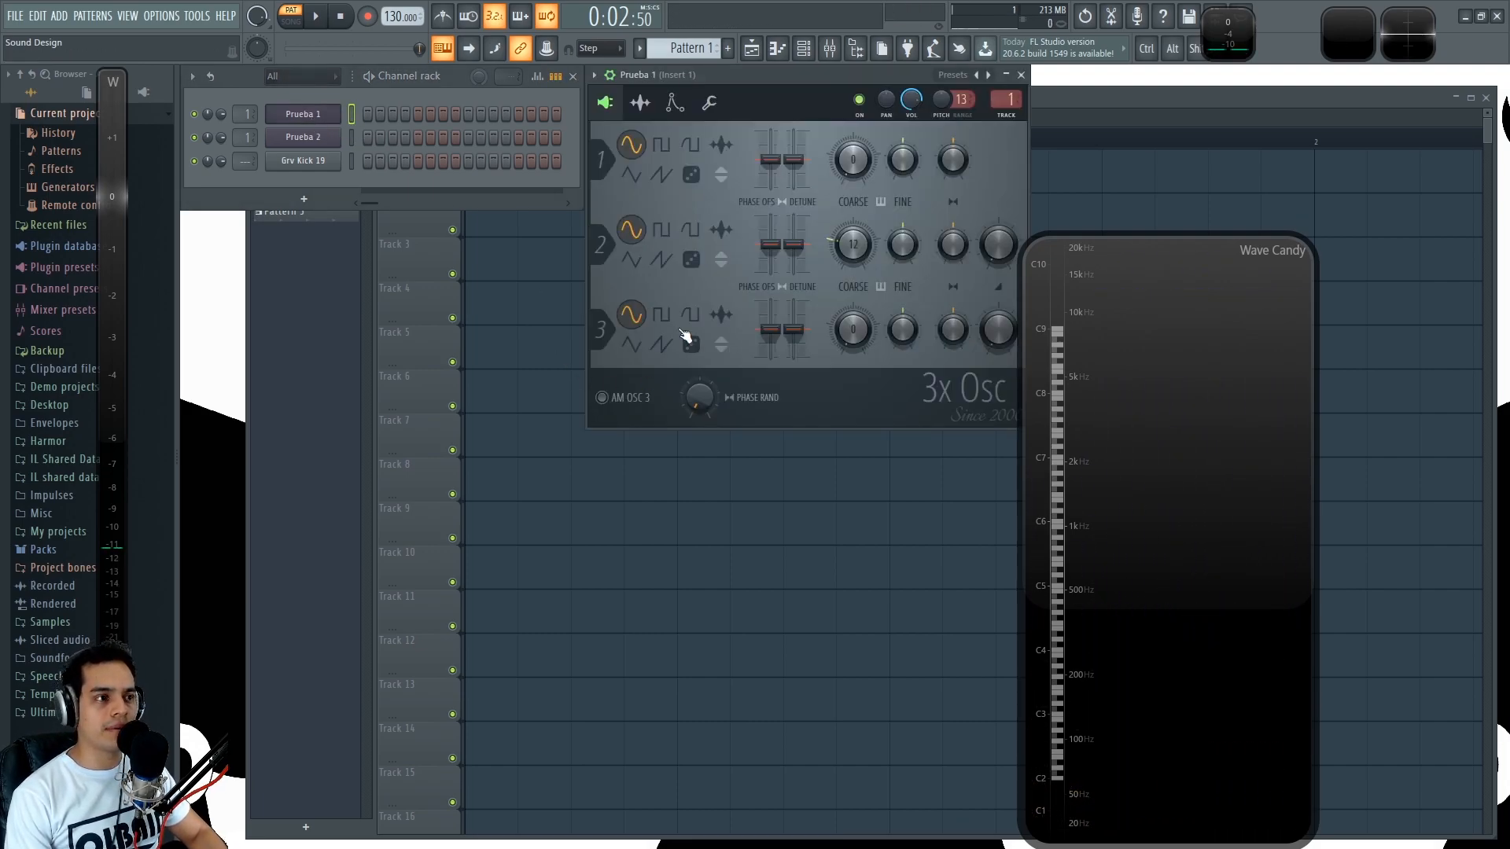
pyautogui.click(674, 105)
pyautogui.moveTo(720, 82); pyautogui.dragTo(613, 180)
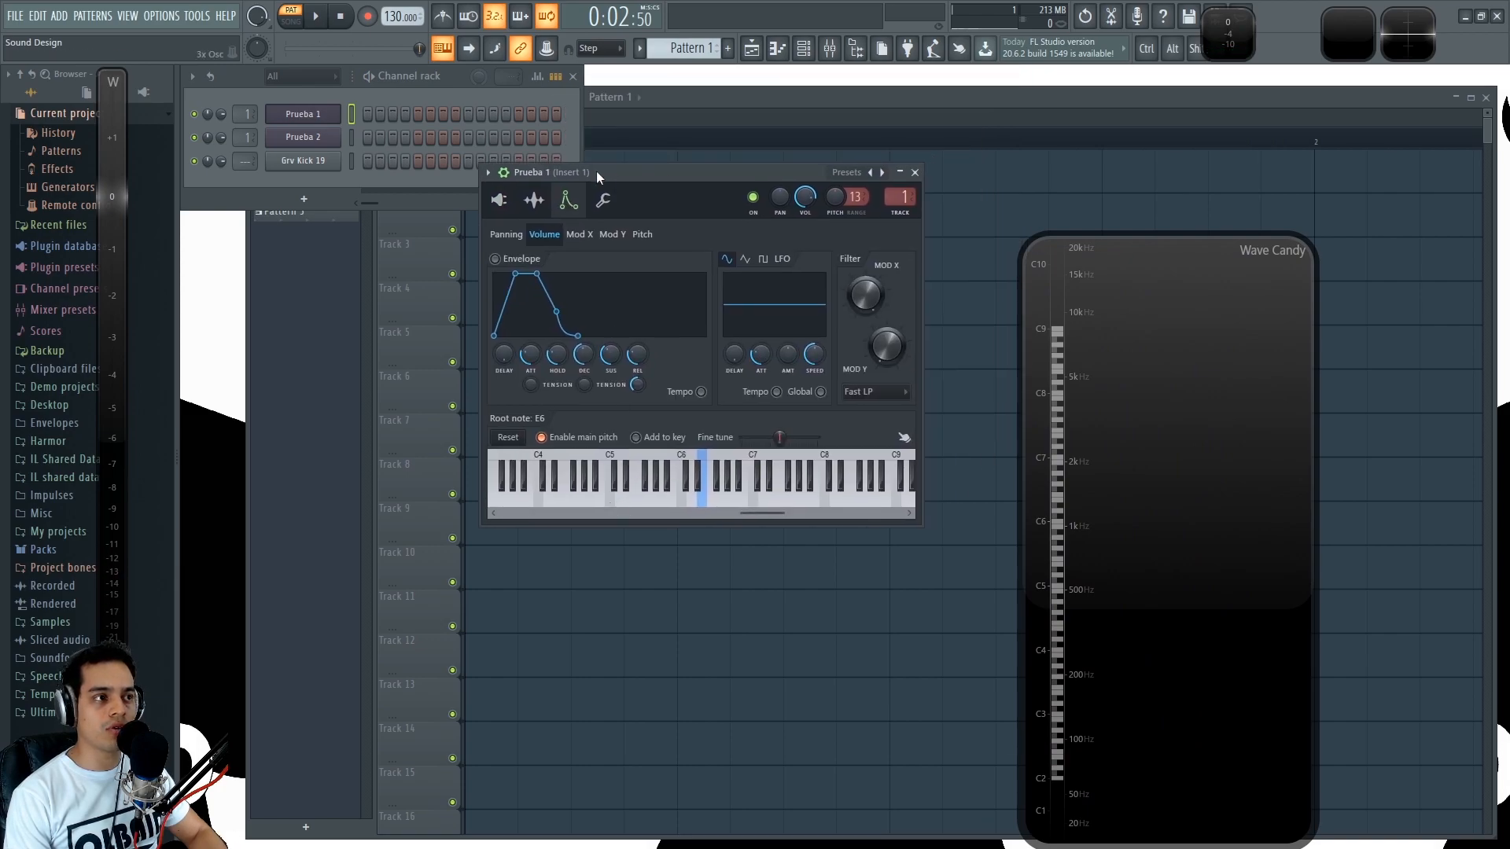
pyautogui.click(499, 200)
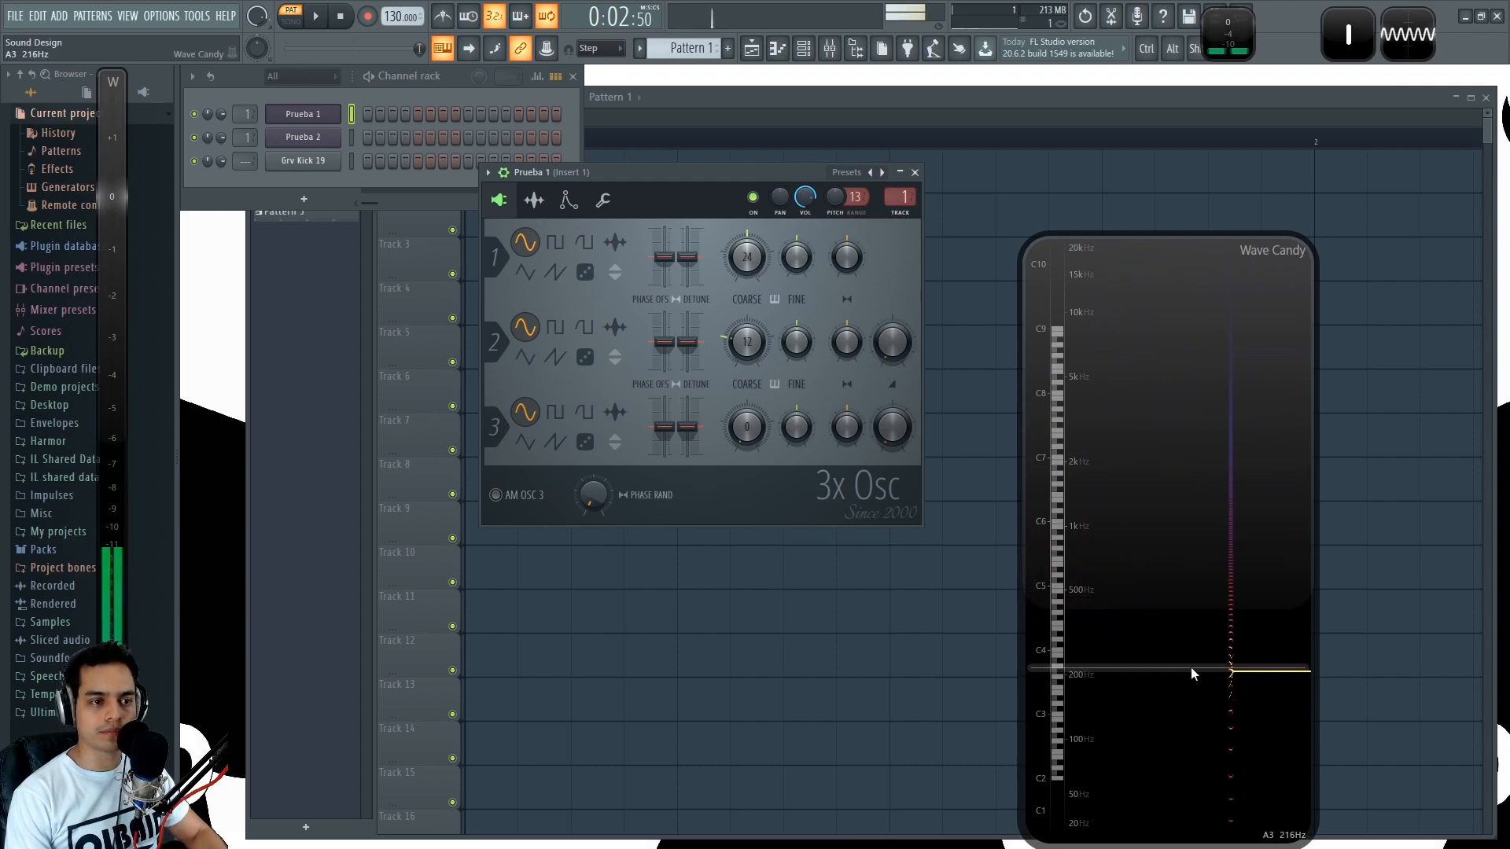
# - Move the Wave Candy spectrum display slightly higher and play the same test note several times
pyautogui.moveTo(1190, 669); pyautogui.dragTo(1199, 631)
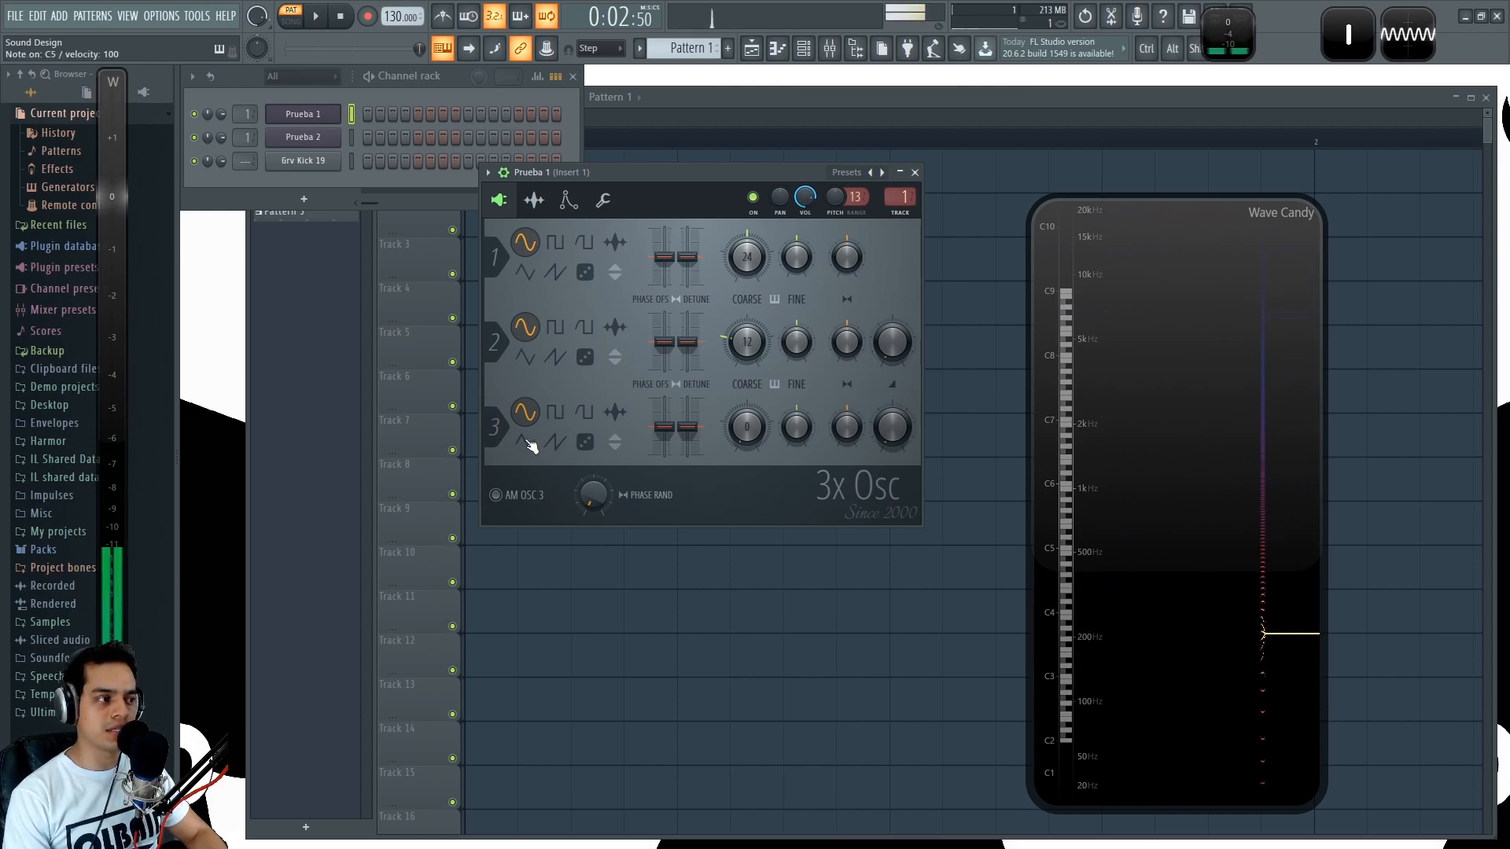
pyautogui.press('z')
pyautogui.press('z')
pyautogui.press('z')
# - Check the Insert 1 signal in the mixer while playing the test note, and hide the mixer again
pyautogui.press('F9')
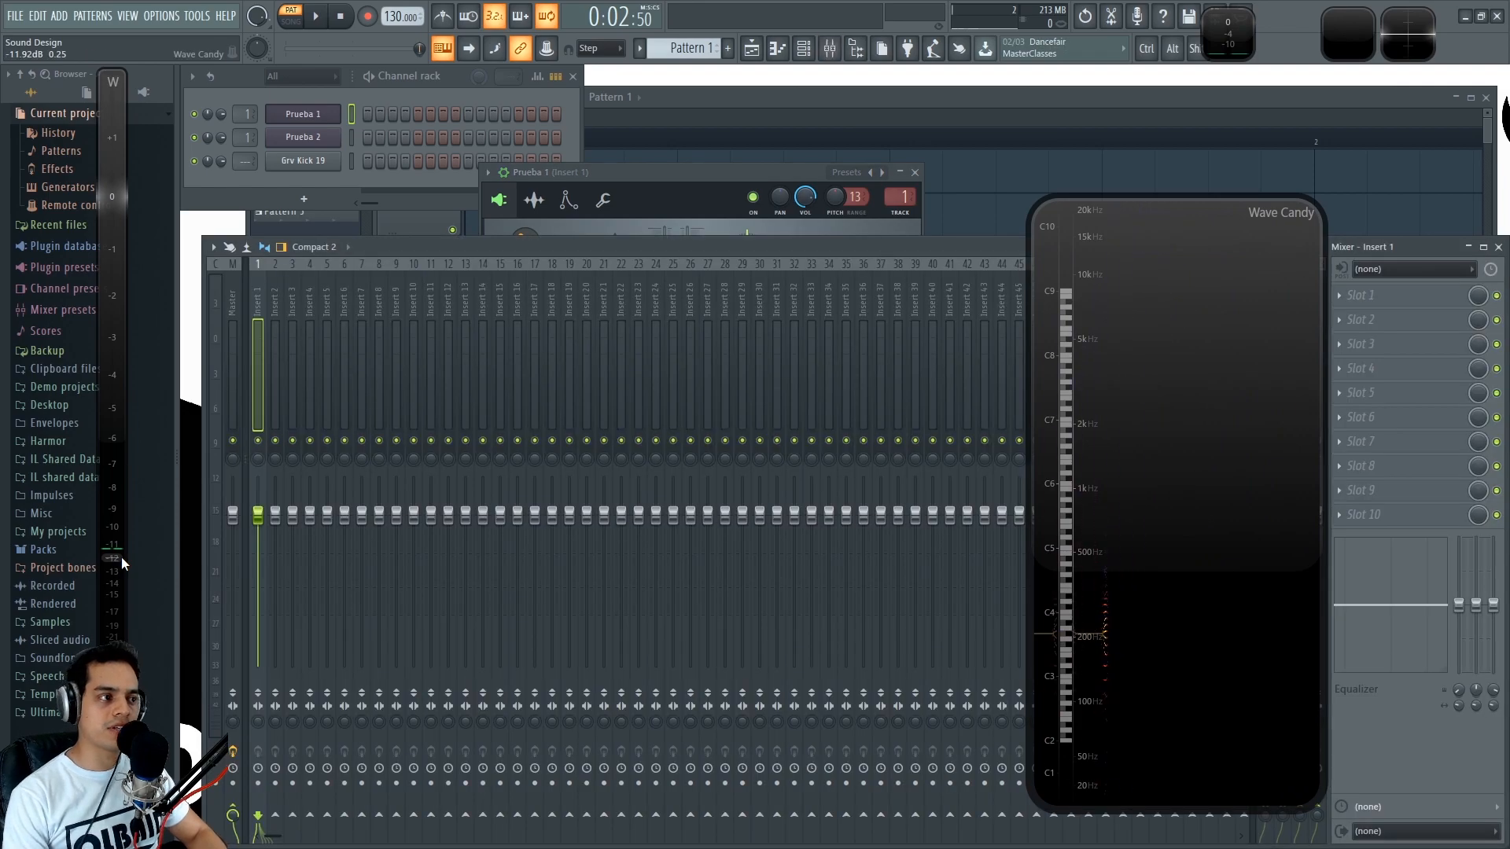
pyautogui.press('z')
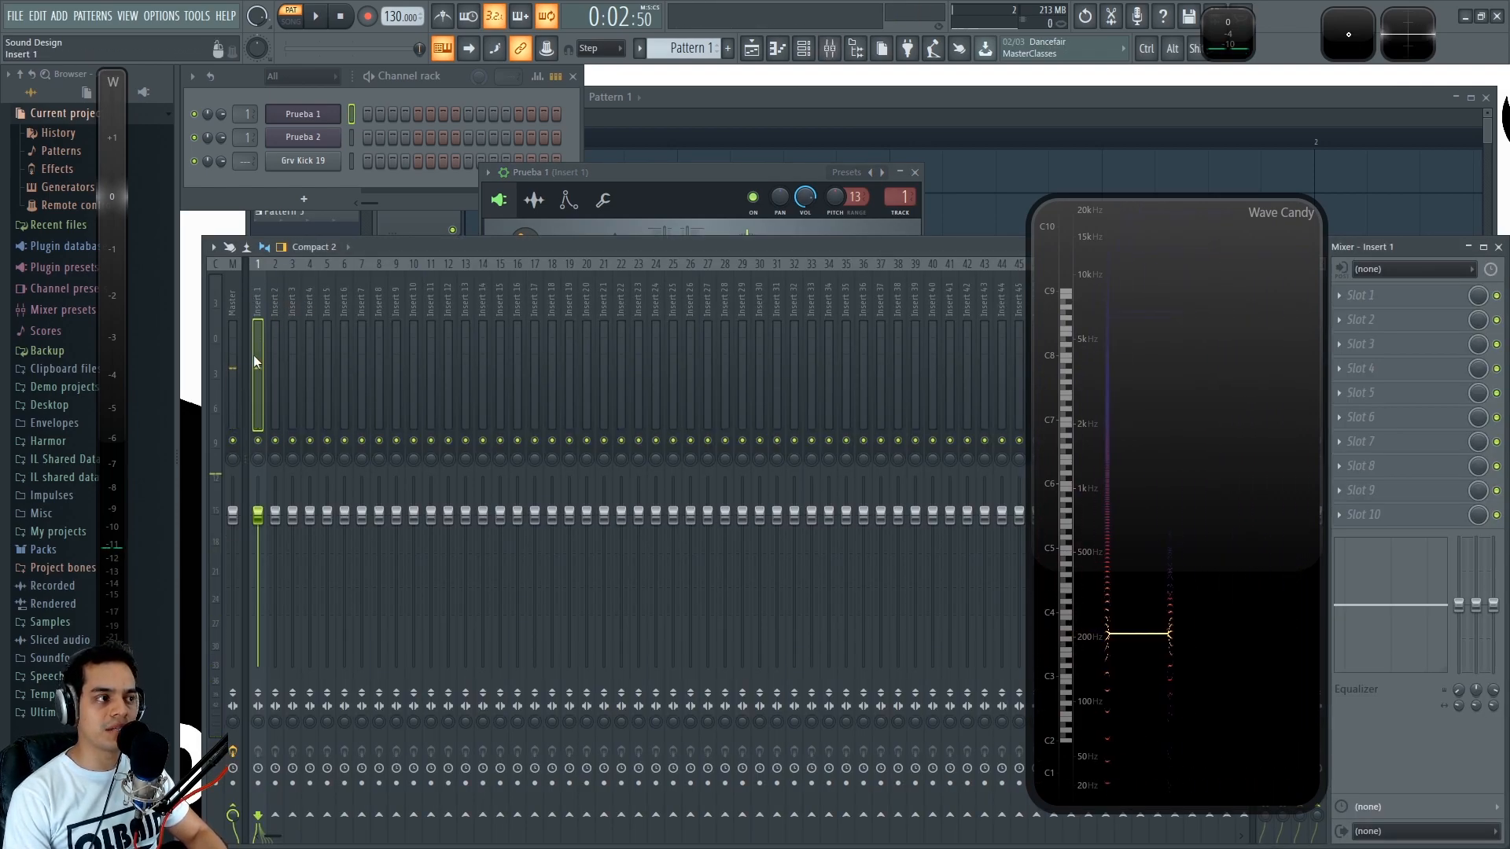
pyautogui.press('z')
pyautogui.press('z')
pyautogui.press('F9')
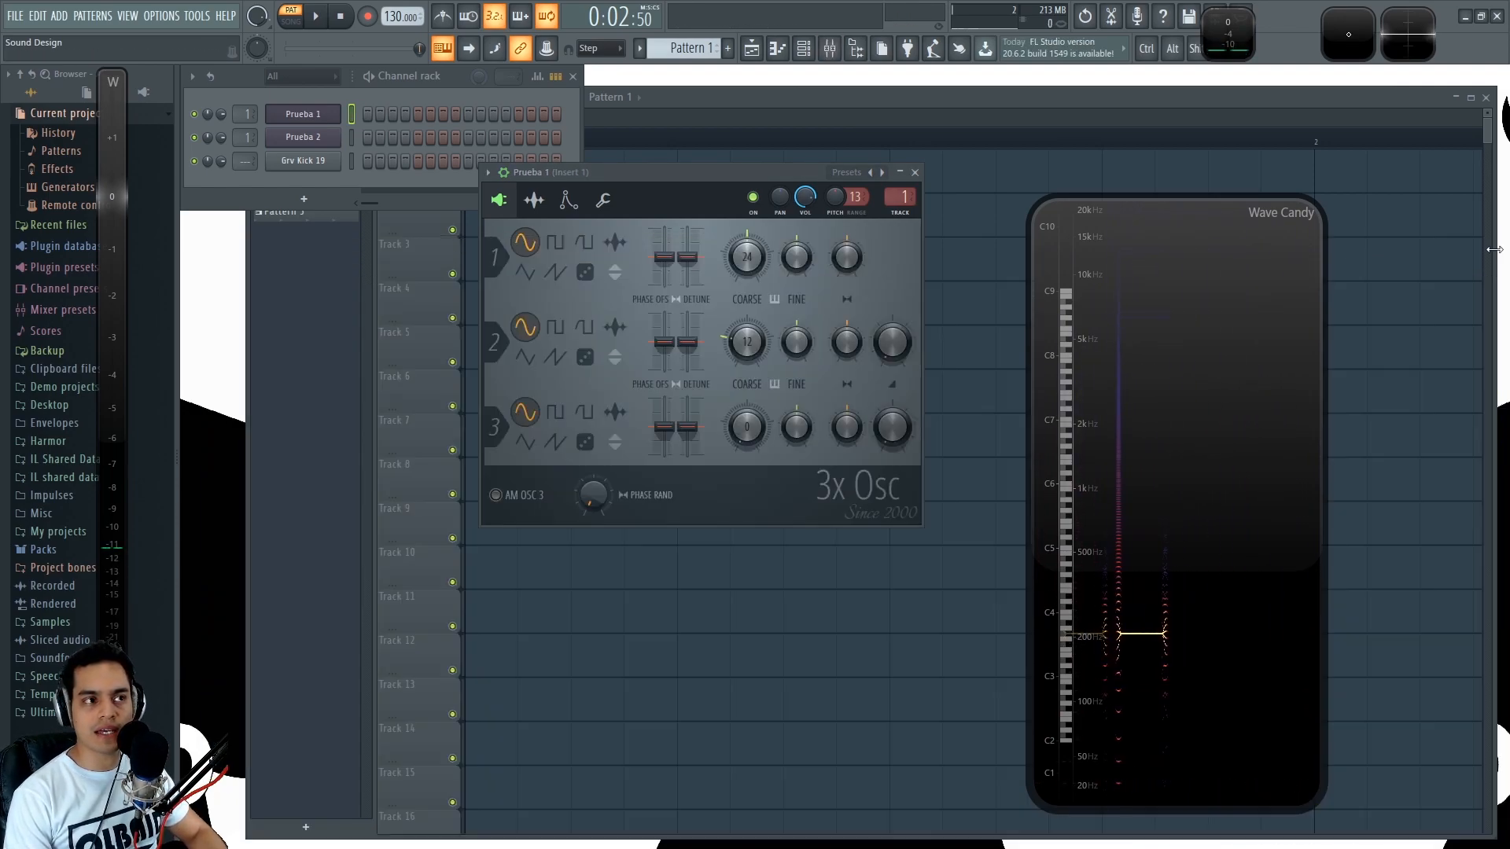
# - Detach the Wave Candy oscilloscope as a large display and place it over the lower oscillators of Prueba 1
pyautogui.press('z')
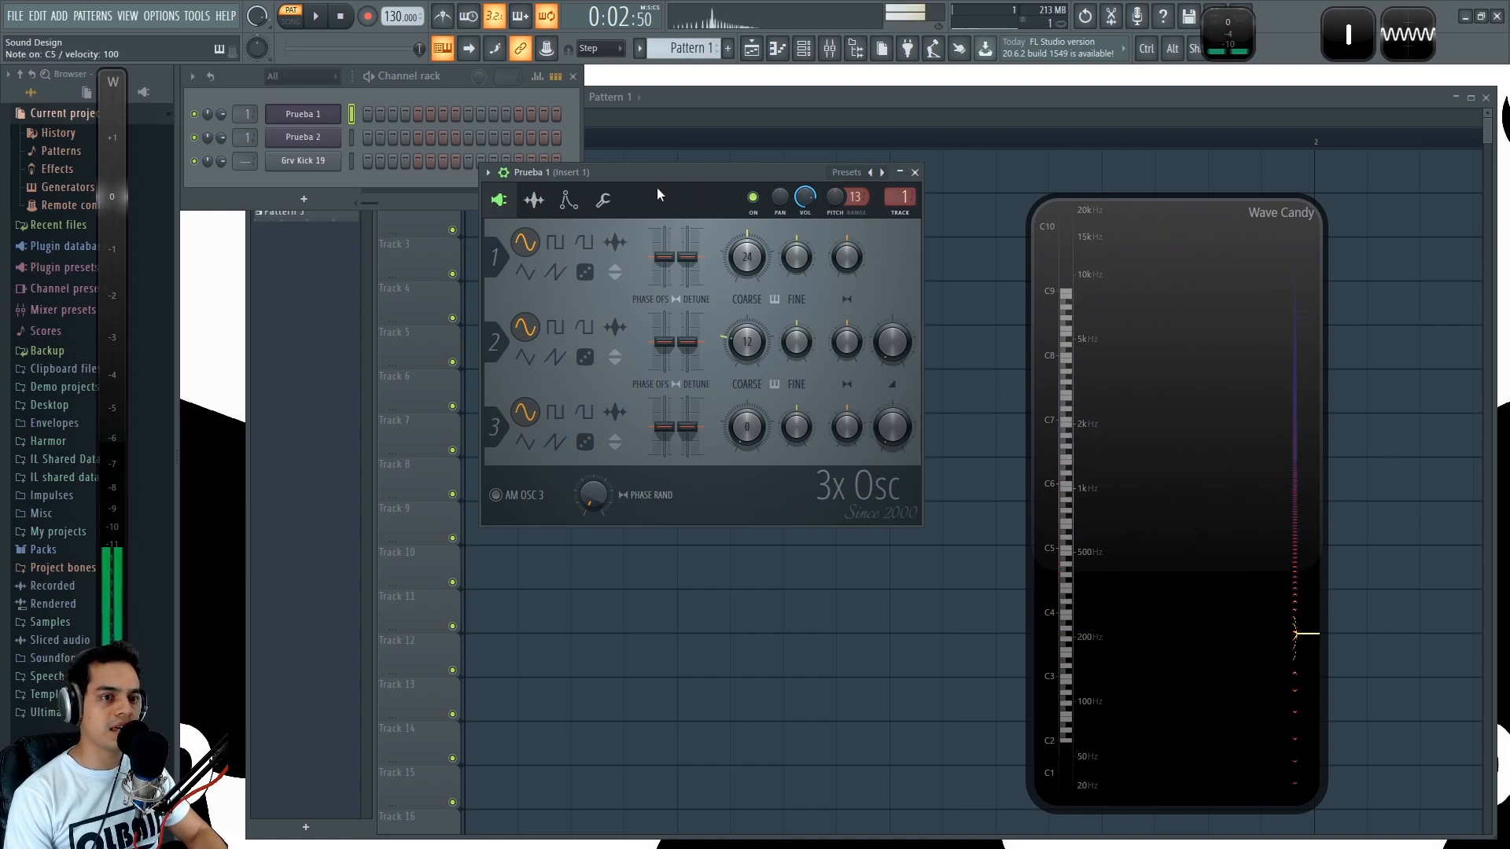
pyautogui.doubleClick(1404, 44)
pyautogui.press('z')
pyautogui.moveTo(640, 143); pyautogui.dragTo(688, 445)
# - Play notes at different pitches and lower Oscillator 1's coarse pitch dial to 5 while watching the waveform
pyautogui.press('z')
pyautogui.press('q')
pyautogui.press('2')
pyautogui.press('q')
pyautogui.scroll(-12, 747, 258)
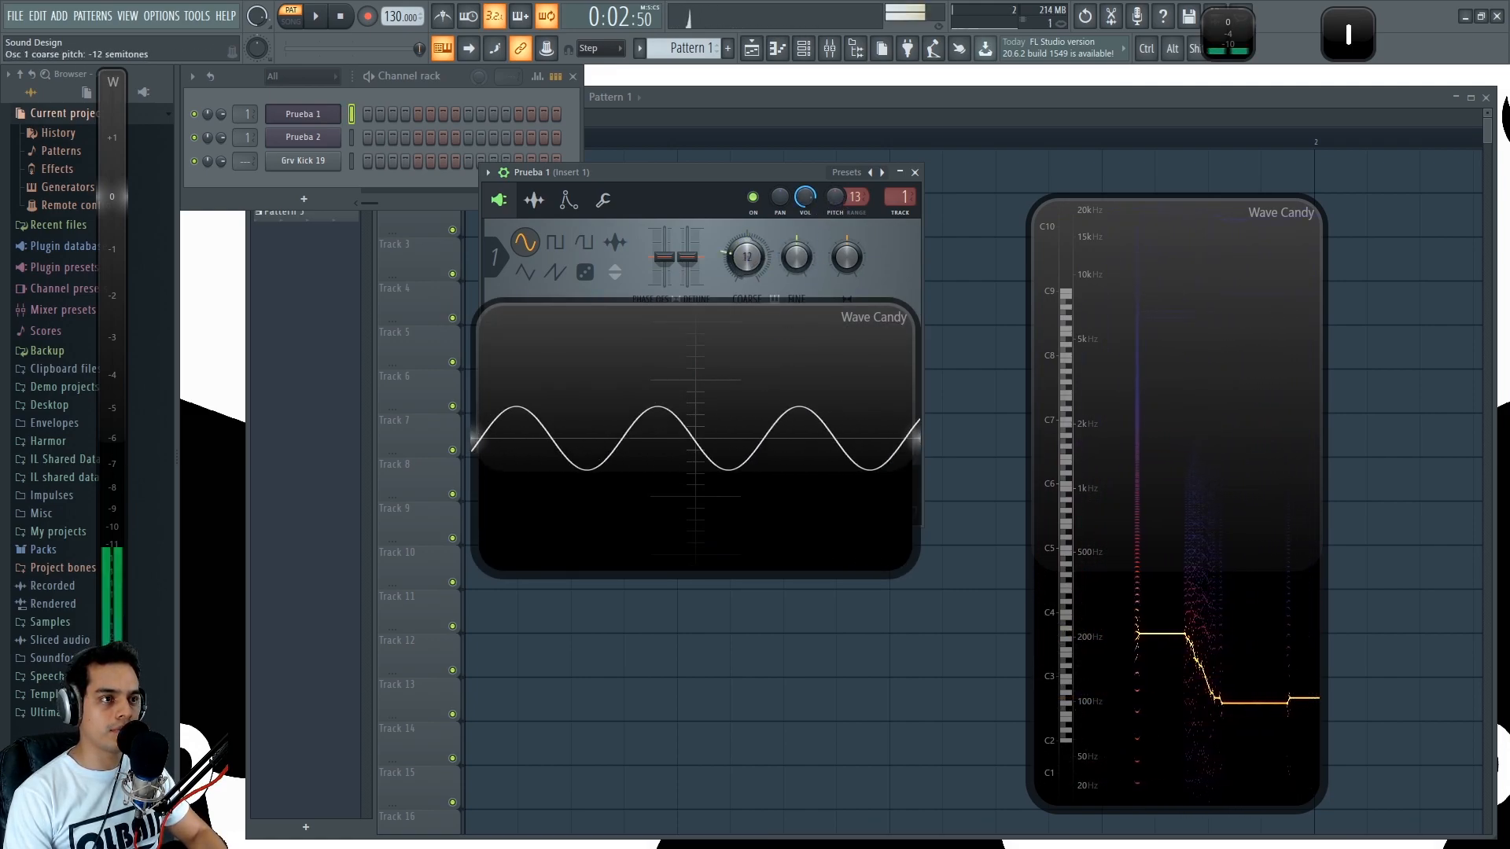
pyautogui.scroll(-7, 747, 260)
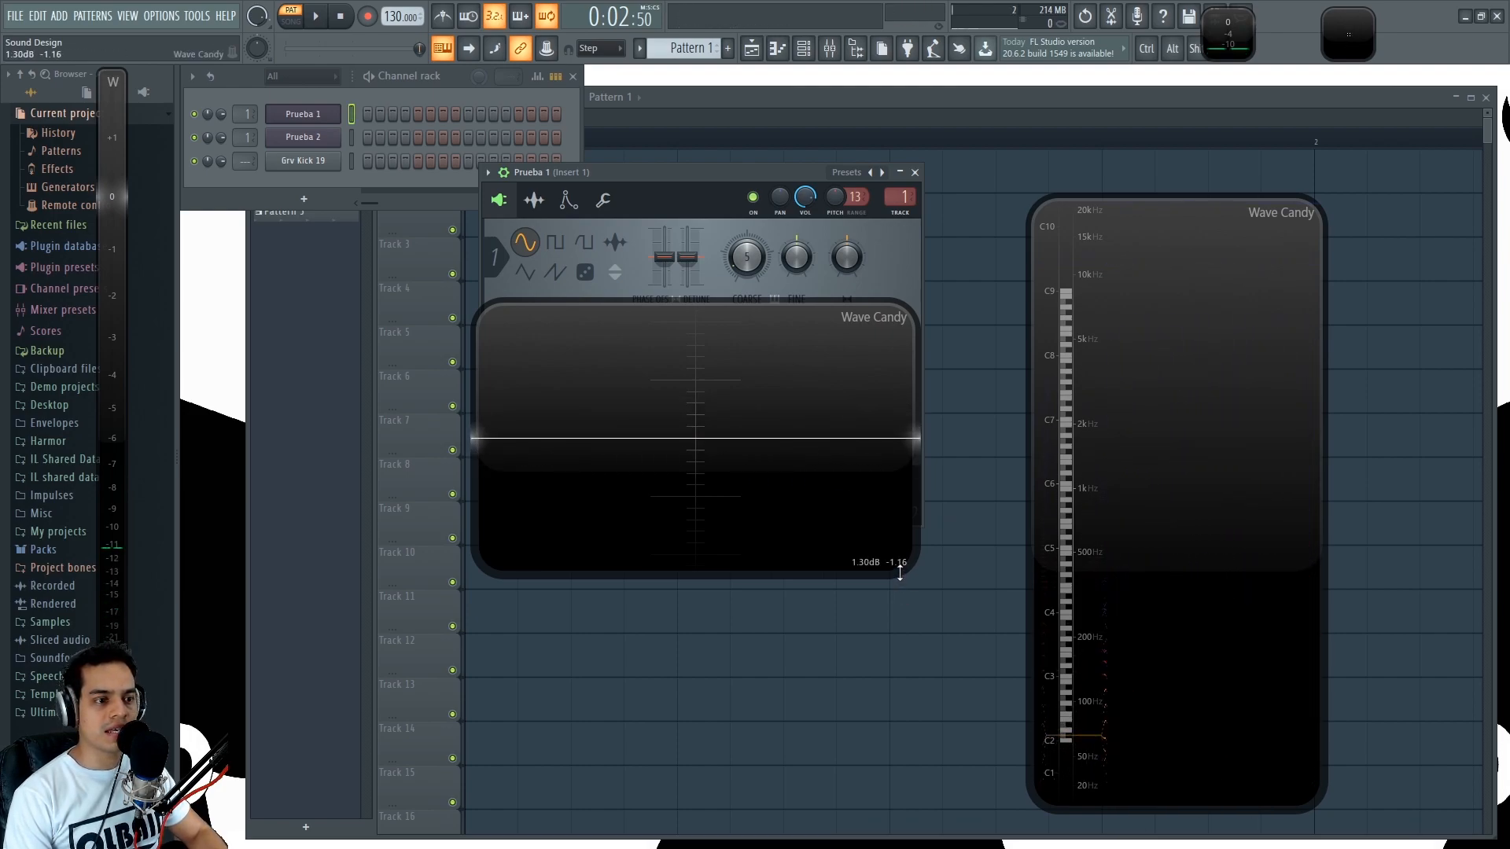
# - Enlarge the Wave Candy oscilloscope and play lower and higher notes to compare their sine wave cycles
pyautogui.moveTo(906, 575); pyautogui.dragTo(953, 627)
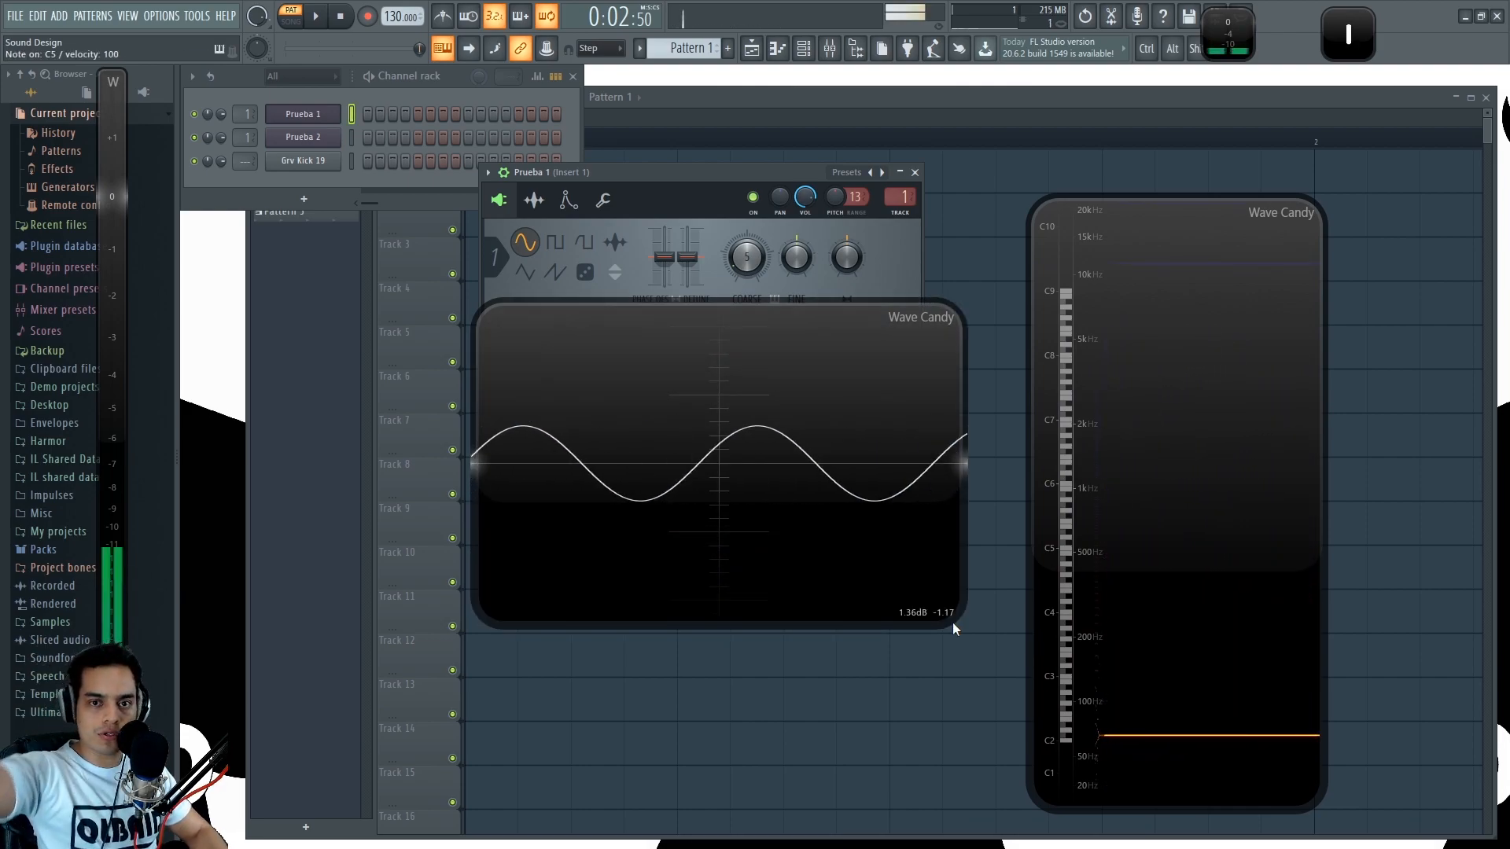
pyautogui.press('v')
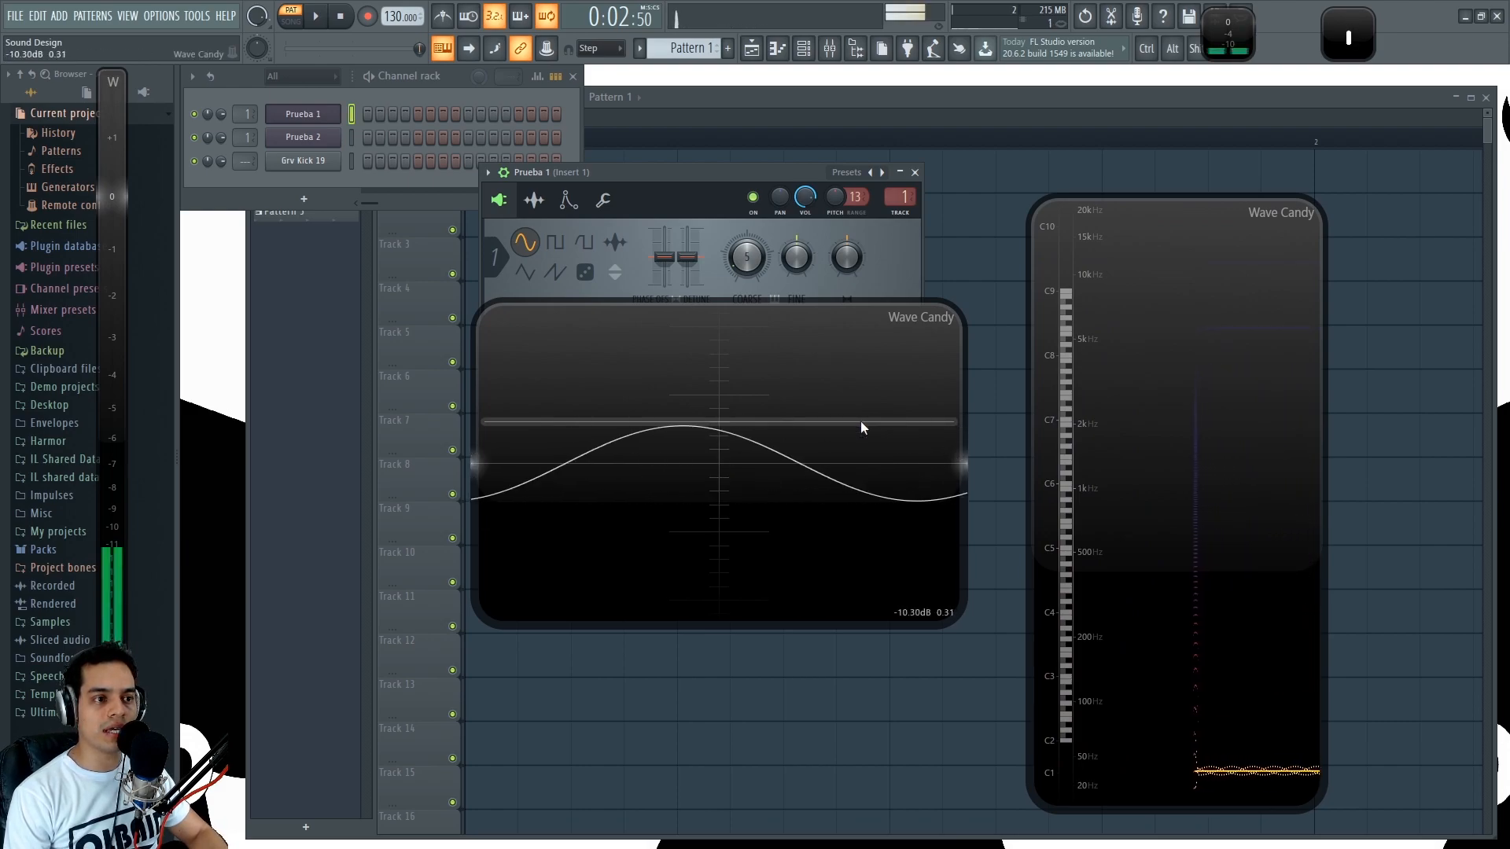
pyautogui.press('q')
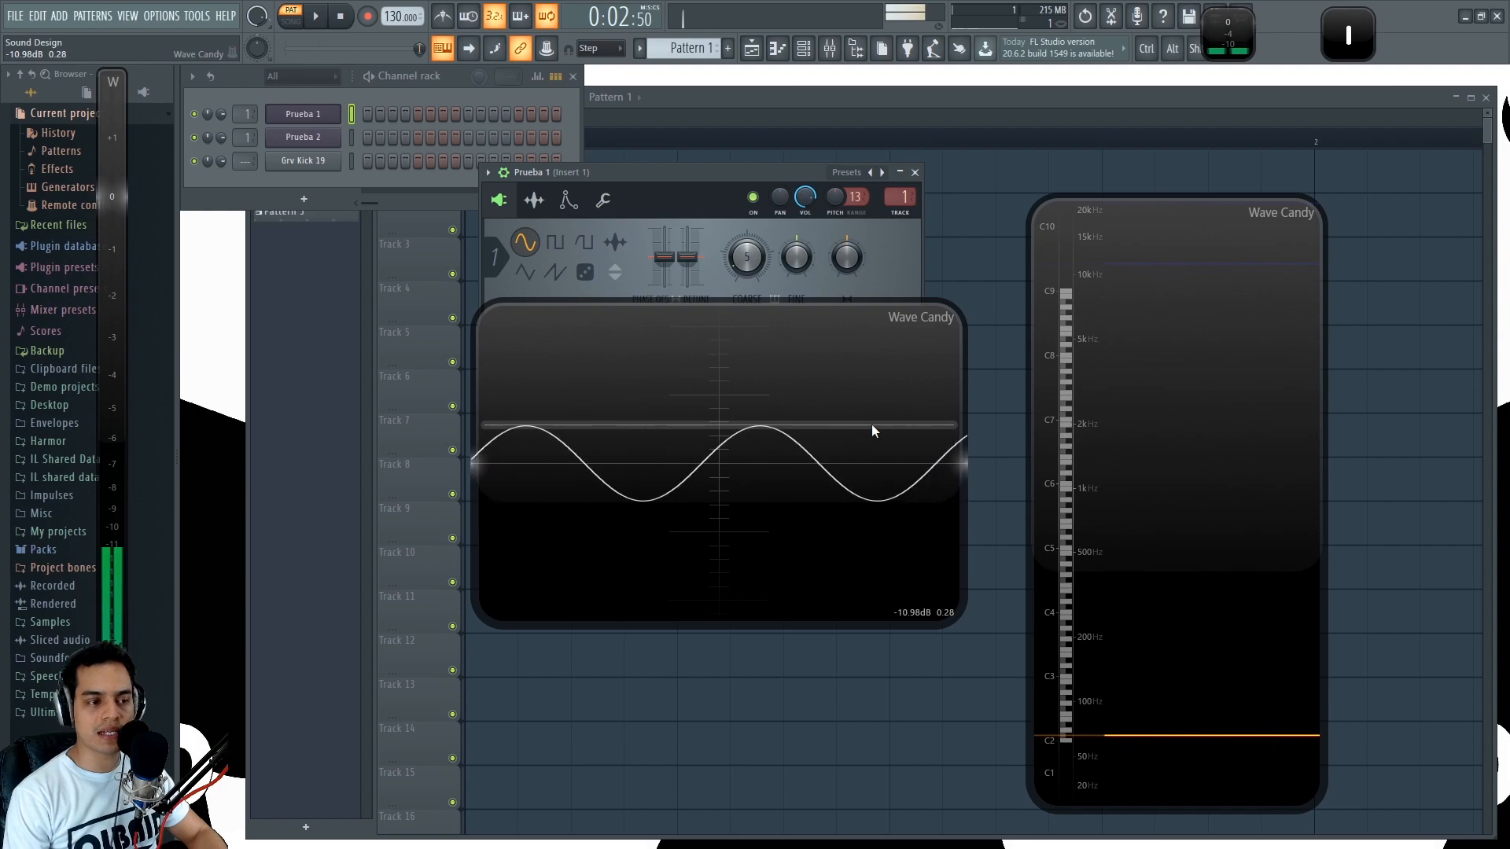
pyautogui.press('q')
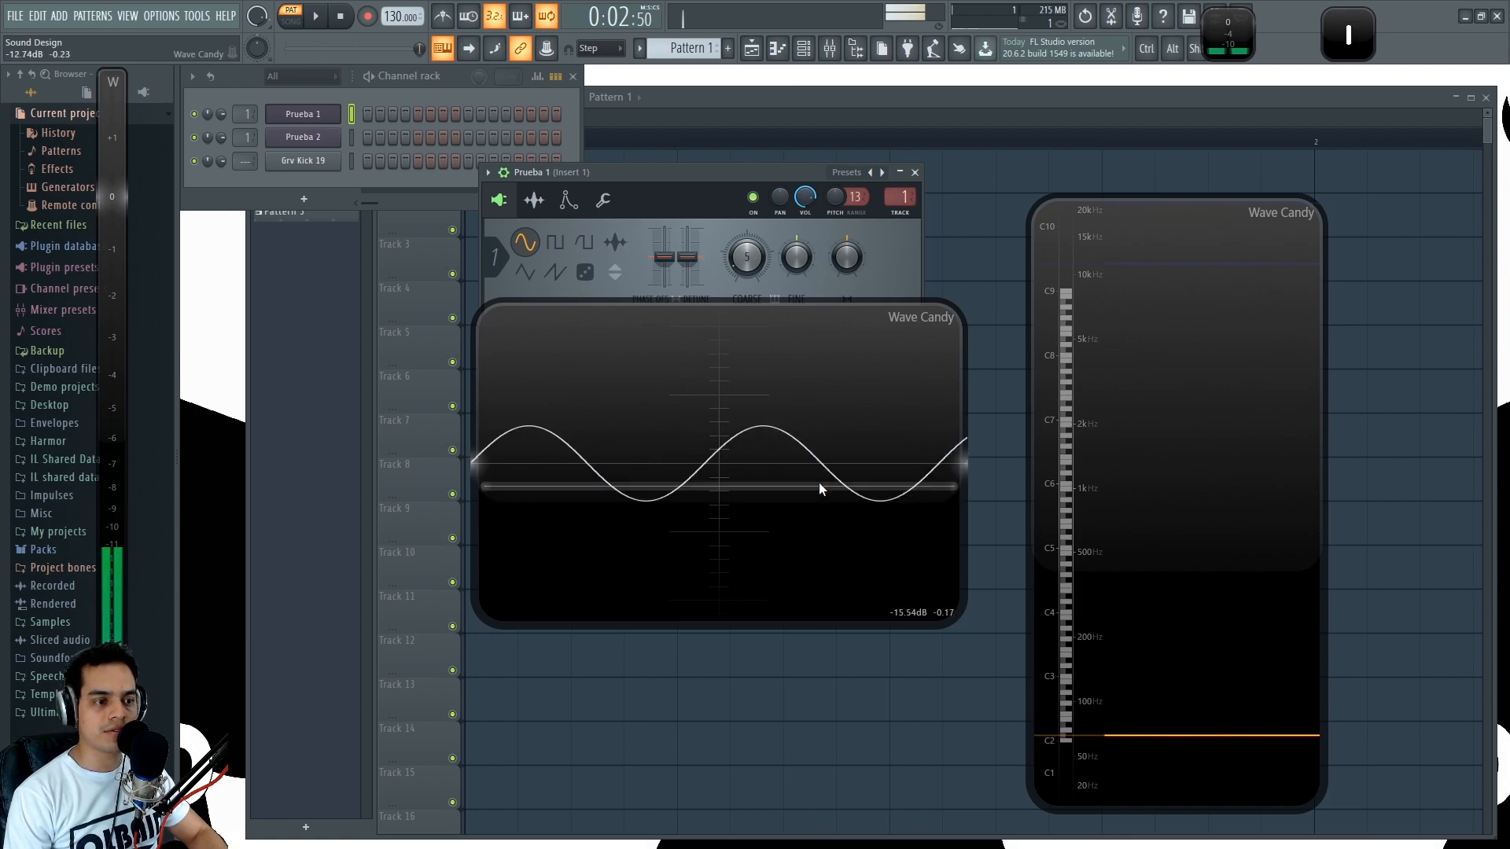
# - Dock the oscilloscope back into its small display, play a note and move the Prueba 1 window clear of the channel rack
pyautogui.doubleClick(828, 422)
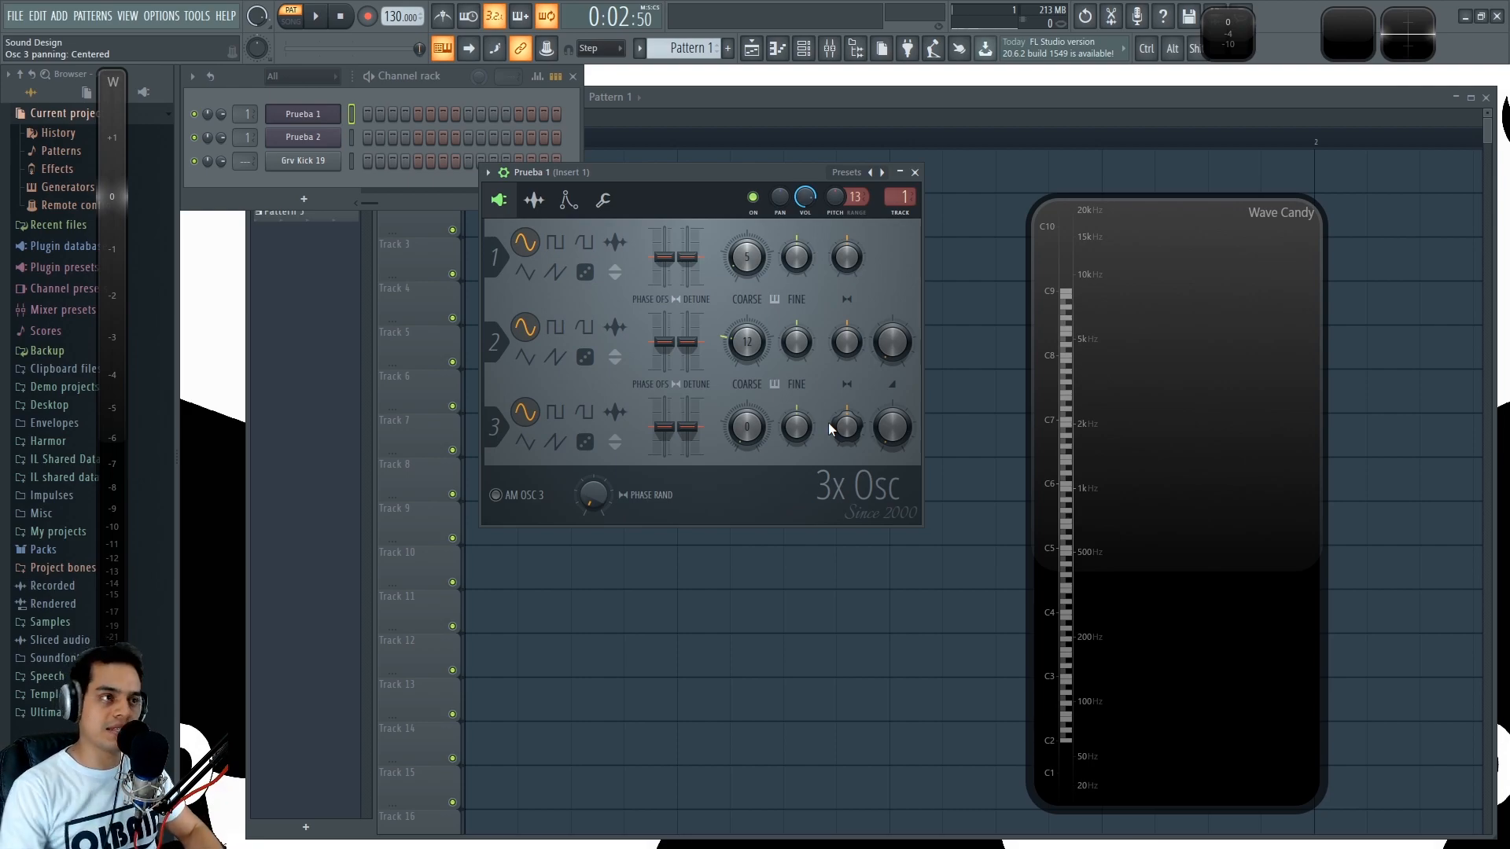
pyautogui.press('z')
pyautogui.moveTo(657, 173); pyautogui.dragTo(627, 267)
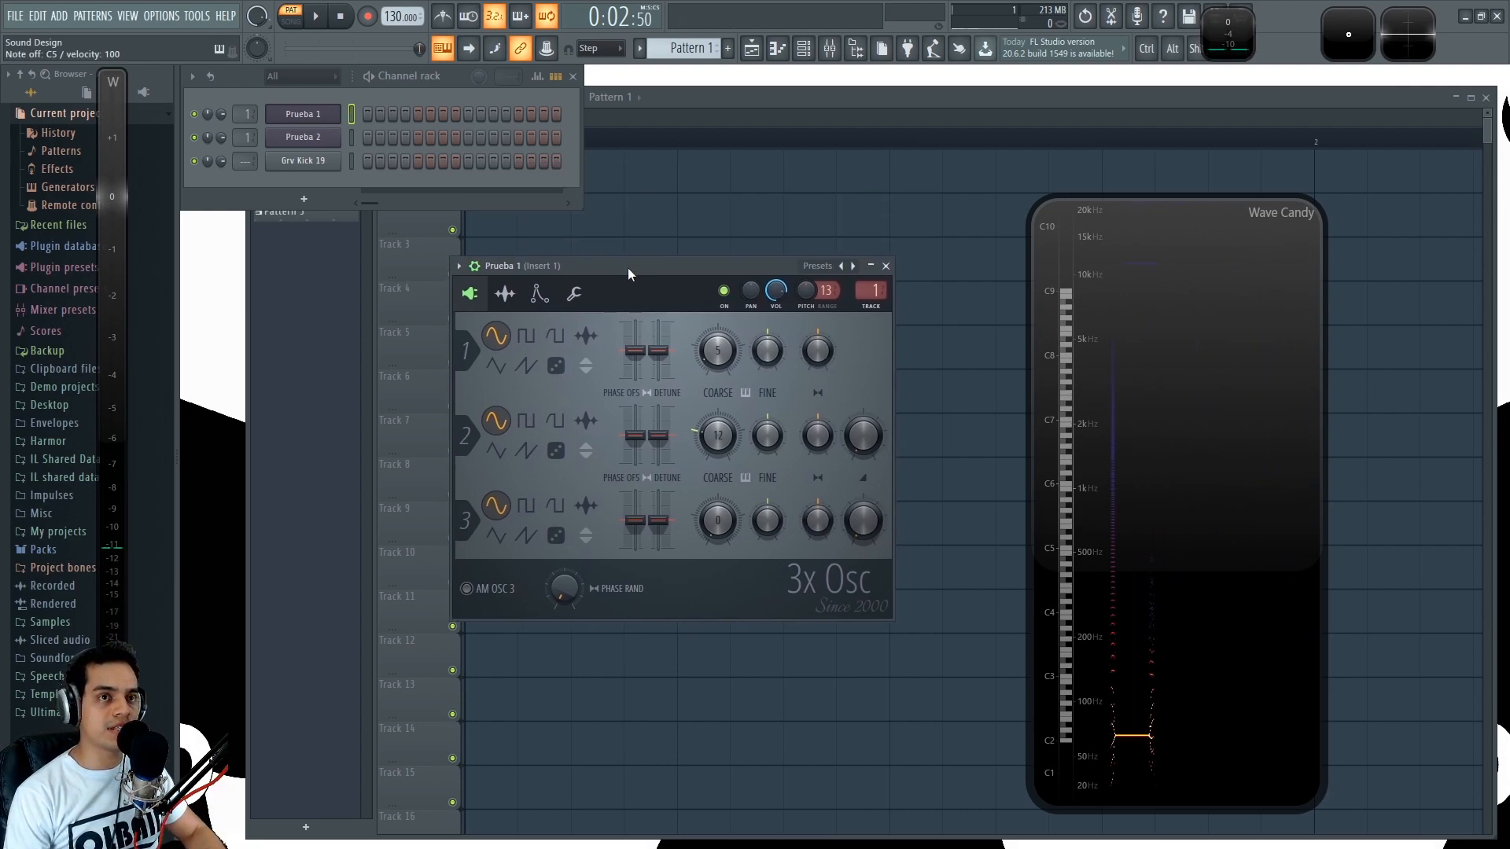
# - Play alternating lower and higher notes on Prueba 1 to compare their frequencies in the spectrum
pyautogui.press('q')
pyautogui.press('q')
pyautogui.press('z')
pyautogui.press('q')
pyautogui.press('q')
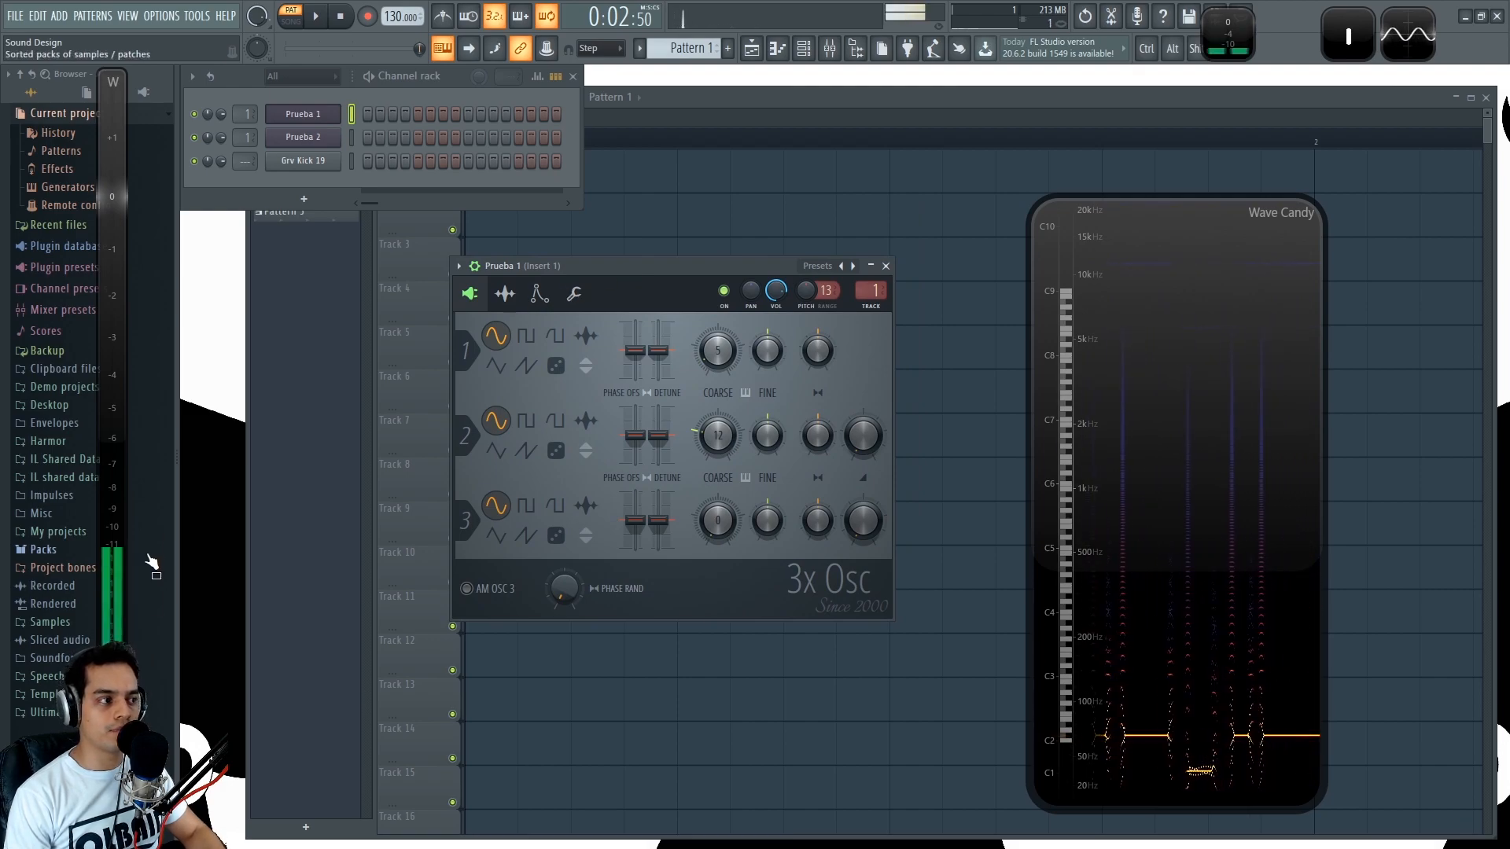
# - Set the root note of Prueba 1 to C6, play a note and return to the oscillator settings
pyautogui.click(571, 298)
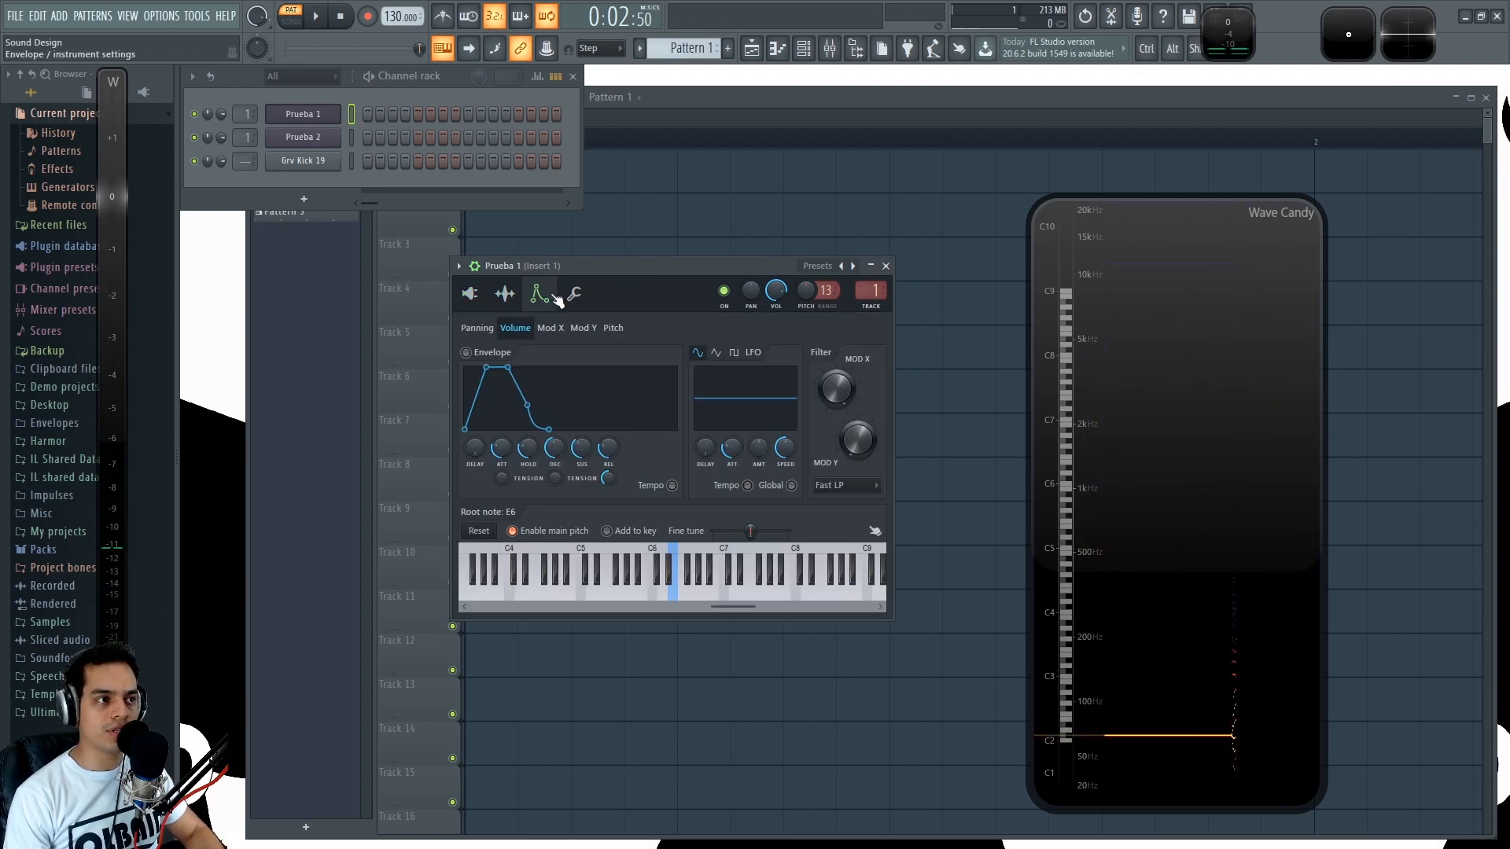
pyautogui.rightClick(656, 593)
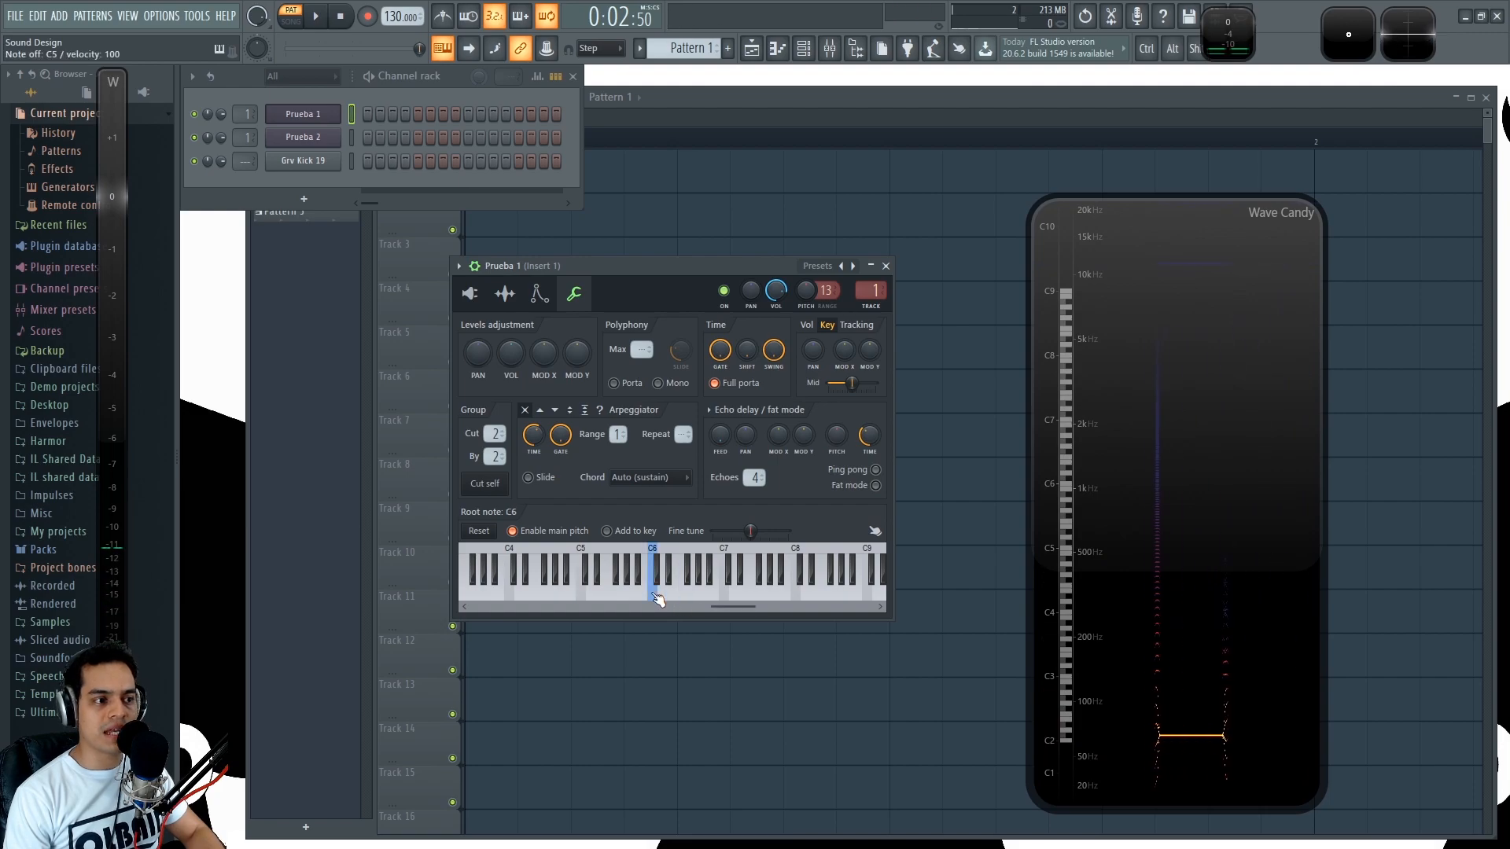
pyautogui.press('q')
pyautogui.click(470, 294)
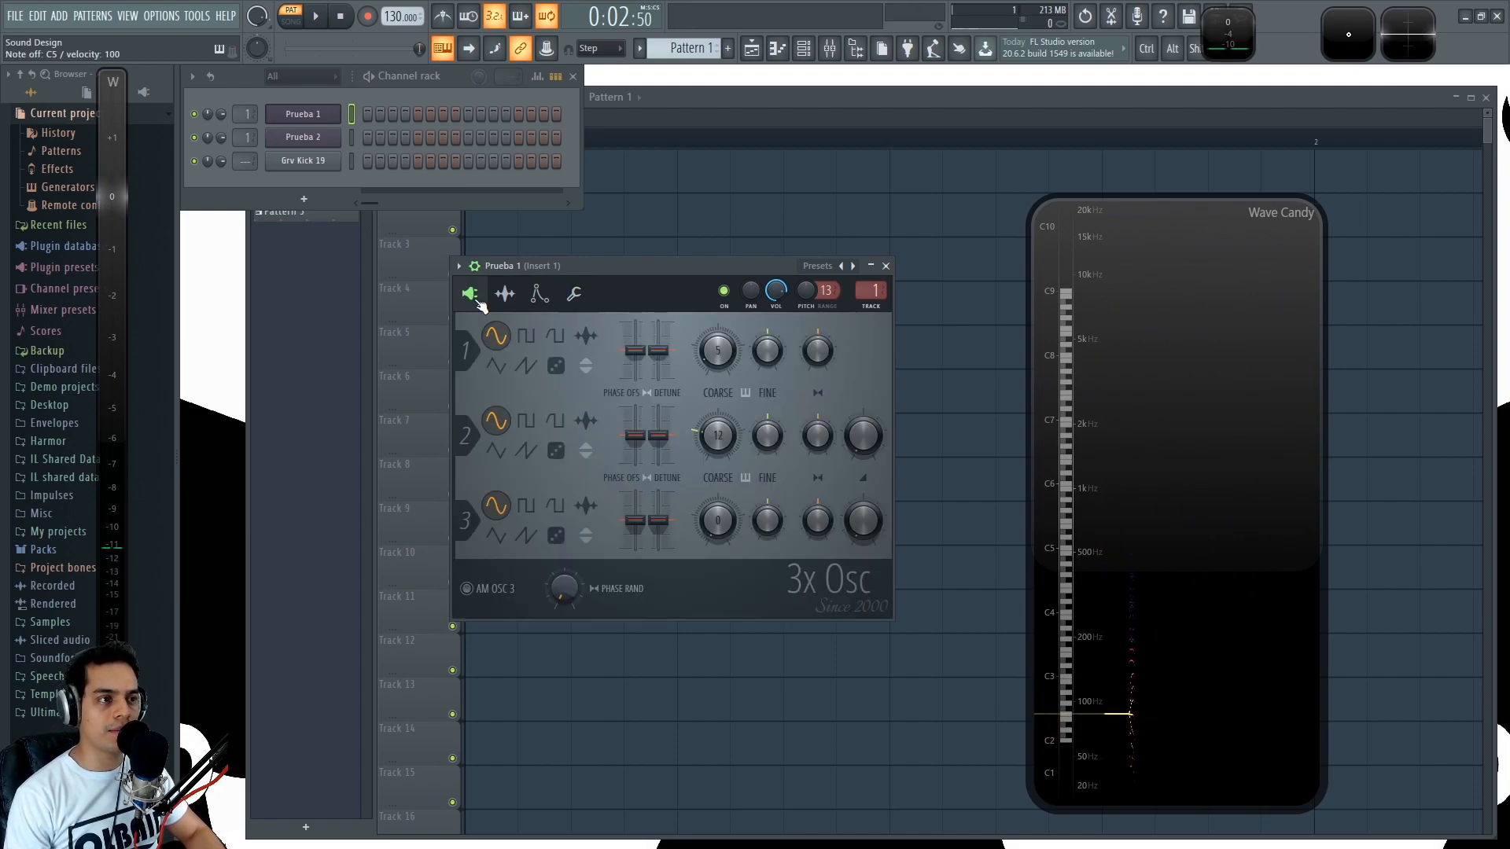
# - Set Oscillator 1's coarse pitch dial to 24, reposition the Prueba 1 window and play test notes
pyautogui.press('q')
pyautogui.keyDown('alt'); pyautogui.click(718, 351); pyautogui.keyUp('alt')
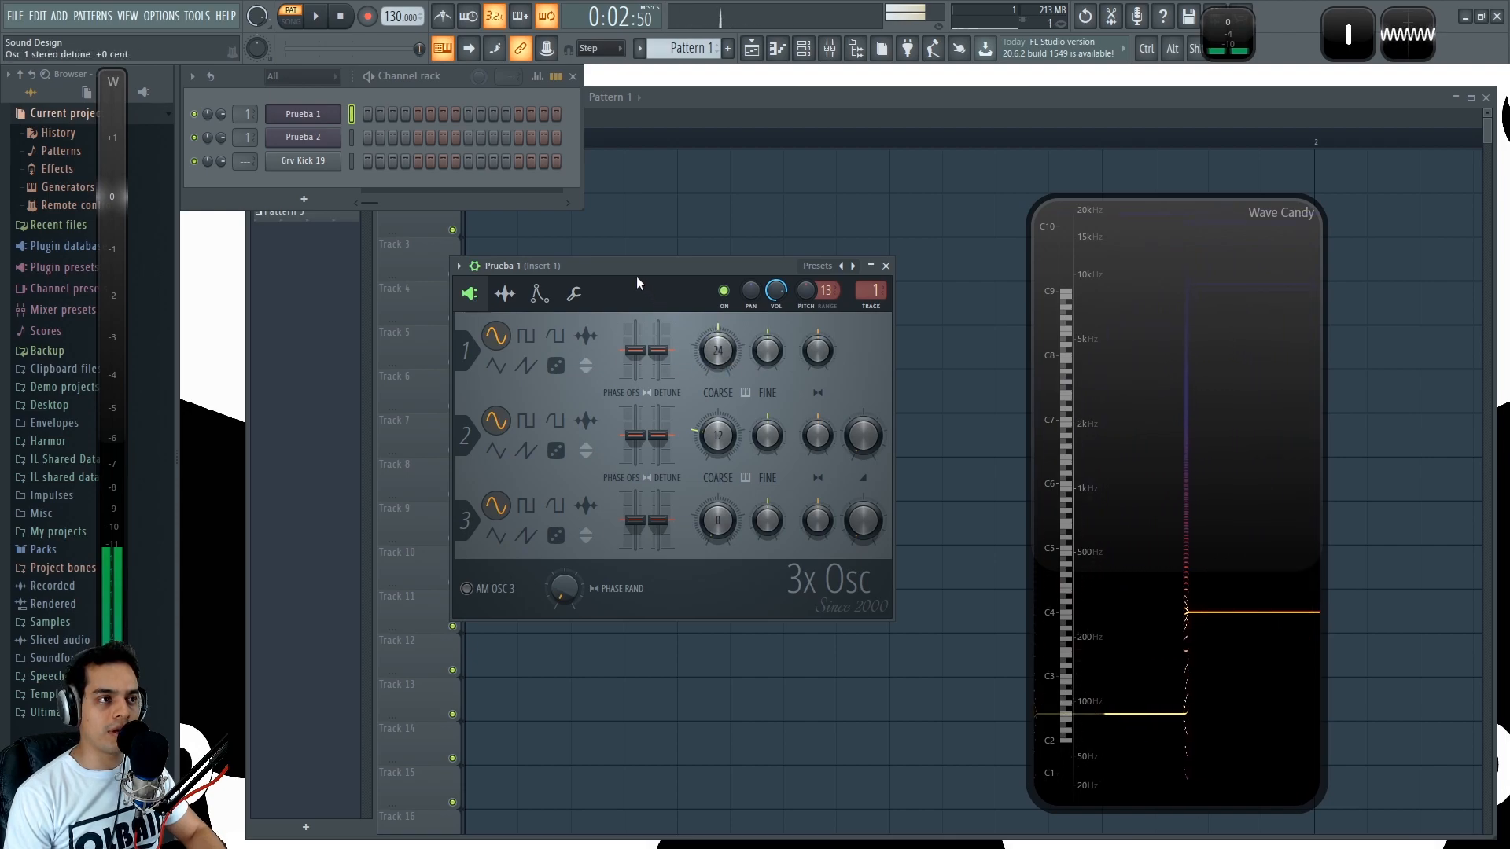
pyautogui.moveTo(637, 282); pyautogui.dragTo(587, 257)
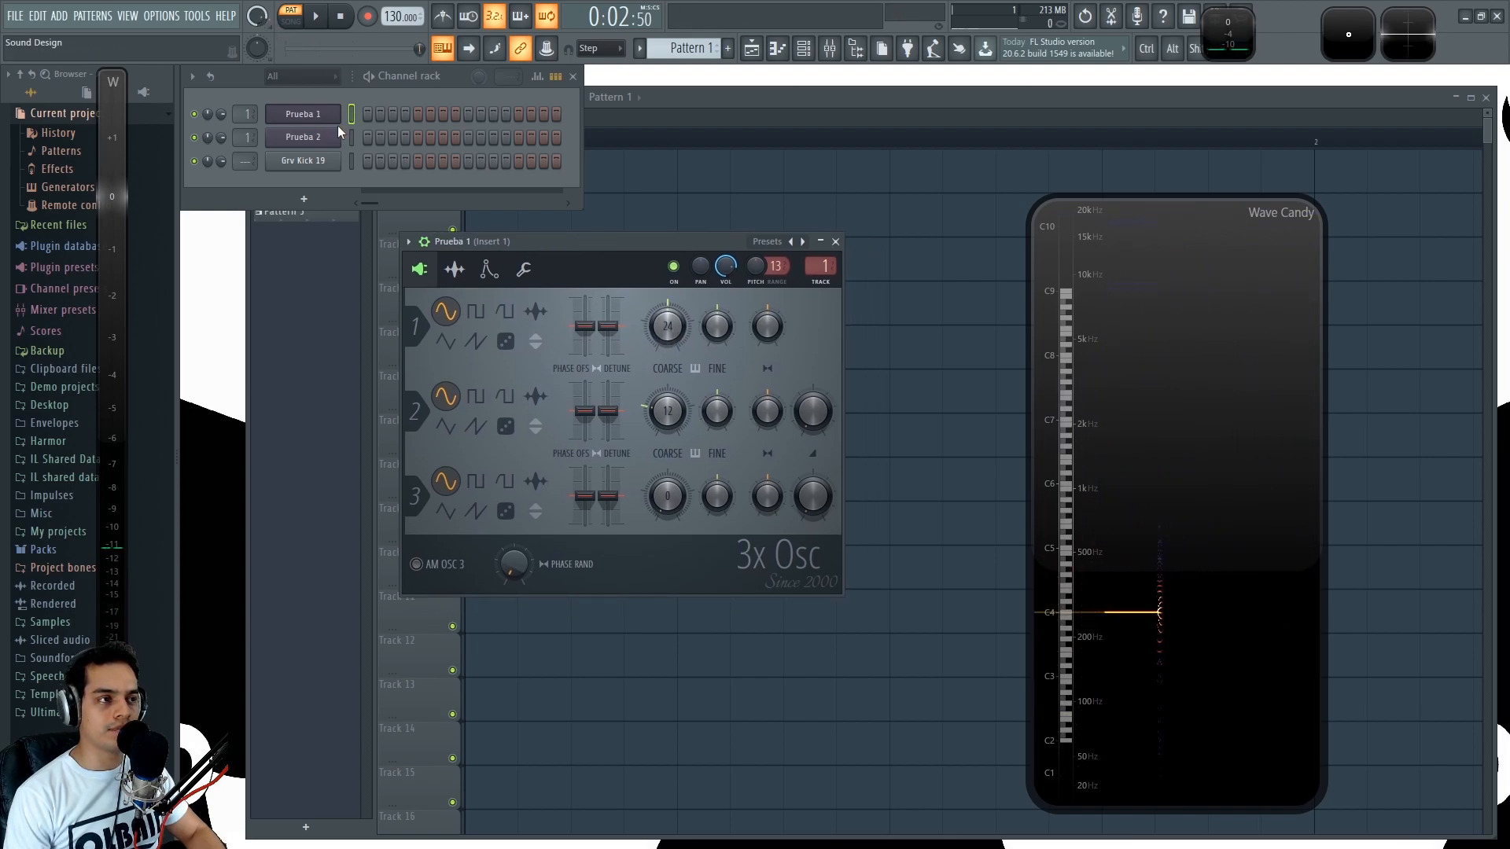
pyautogui.press('q')
# - Sweep Oscillator 1's coarse pitch down to -24 semitones, up to 48 on the dial, and back down to -24 semitones
pyautogui.moveTo(667, 326); pyautogui.dragTo(667, 374)
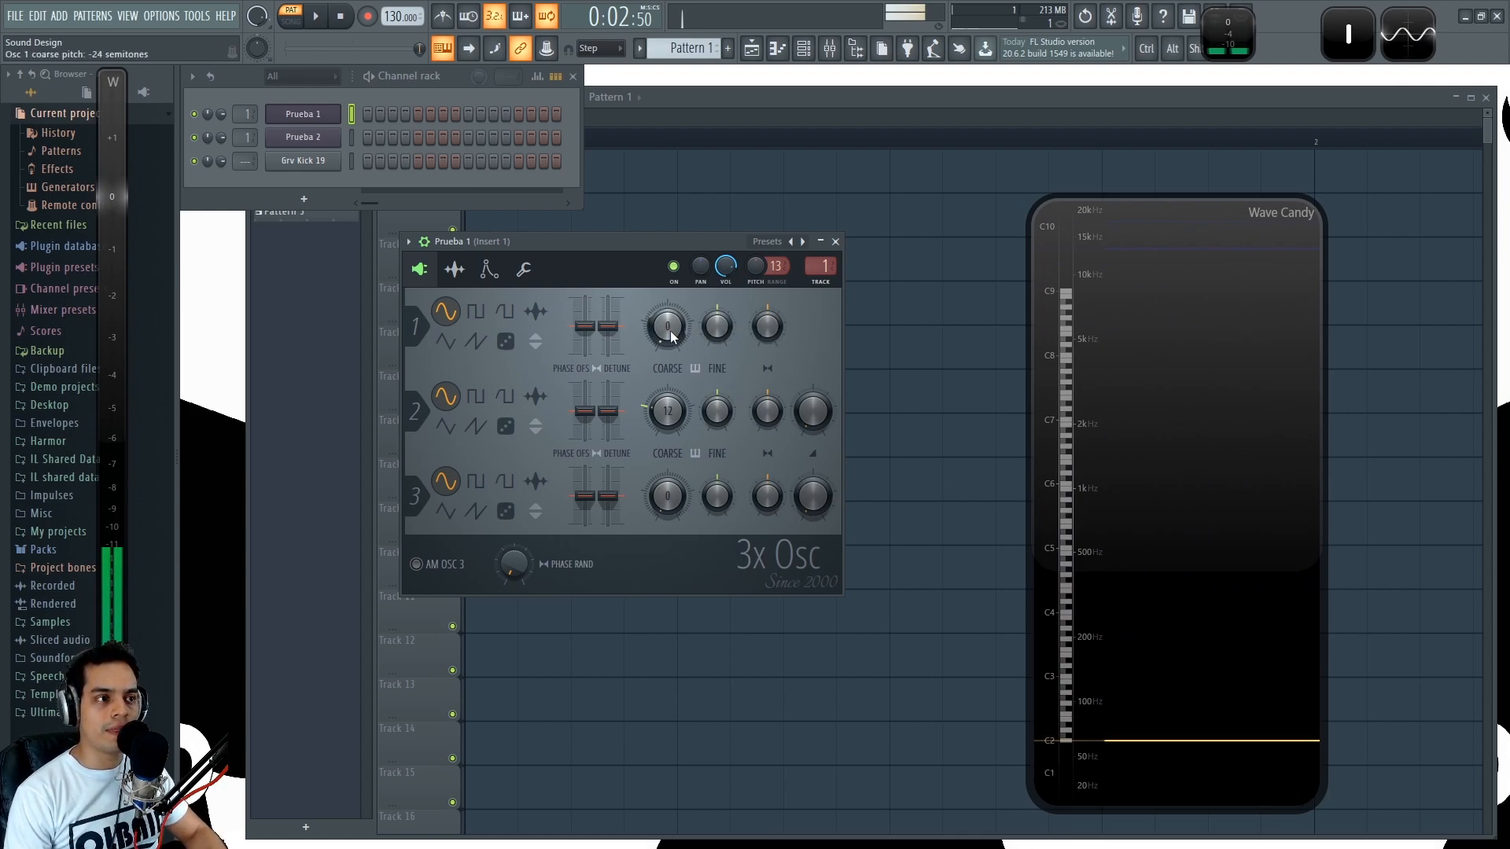
pyautogui.moveTo(668, 326); pyautogui.dragTo(668, 271)
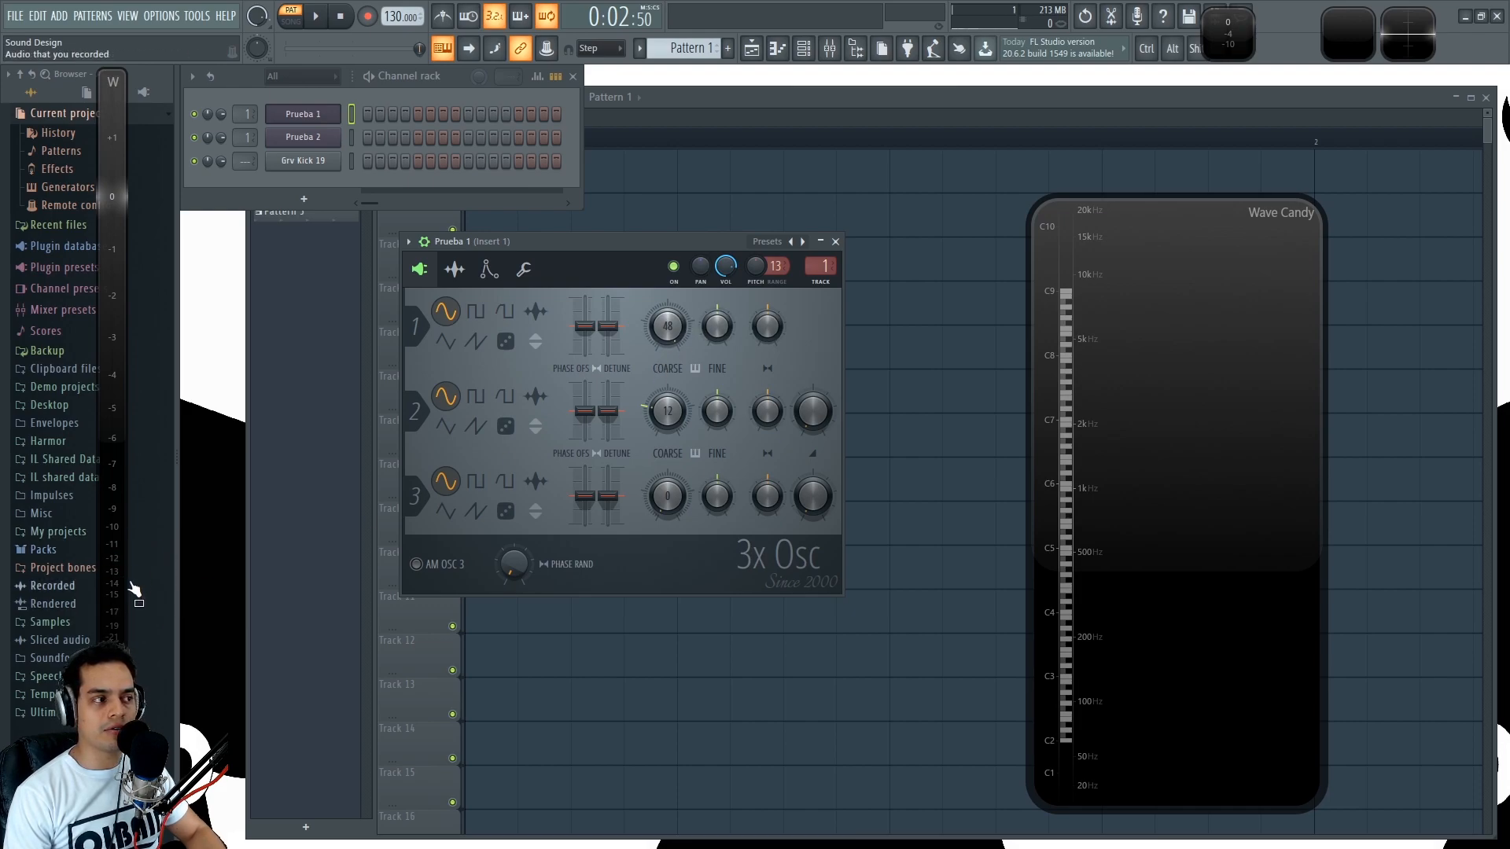
pyautogui.press('z')
pyautogui.moveTo(668, 326); pyautogui.dragTo(668, 381)
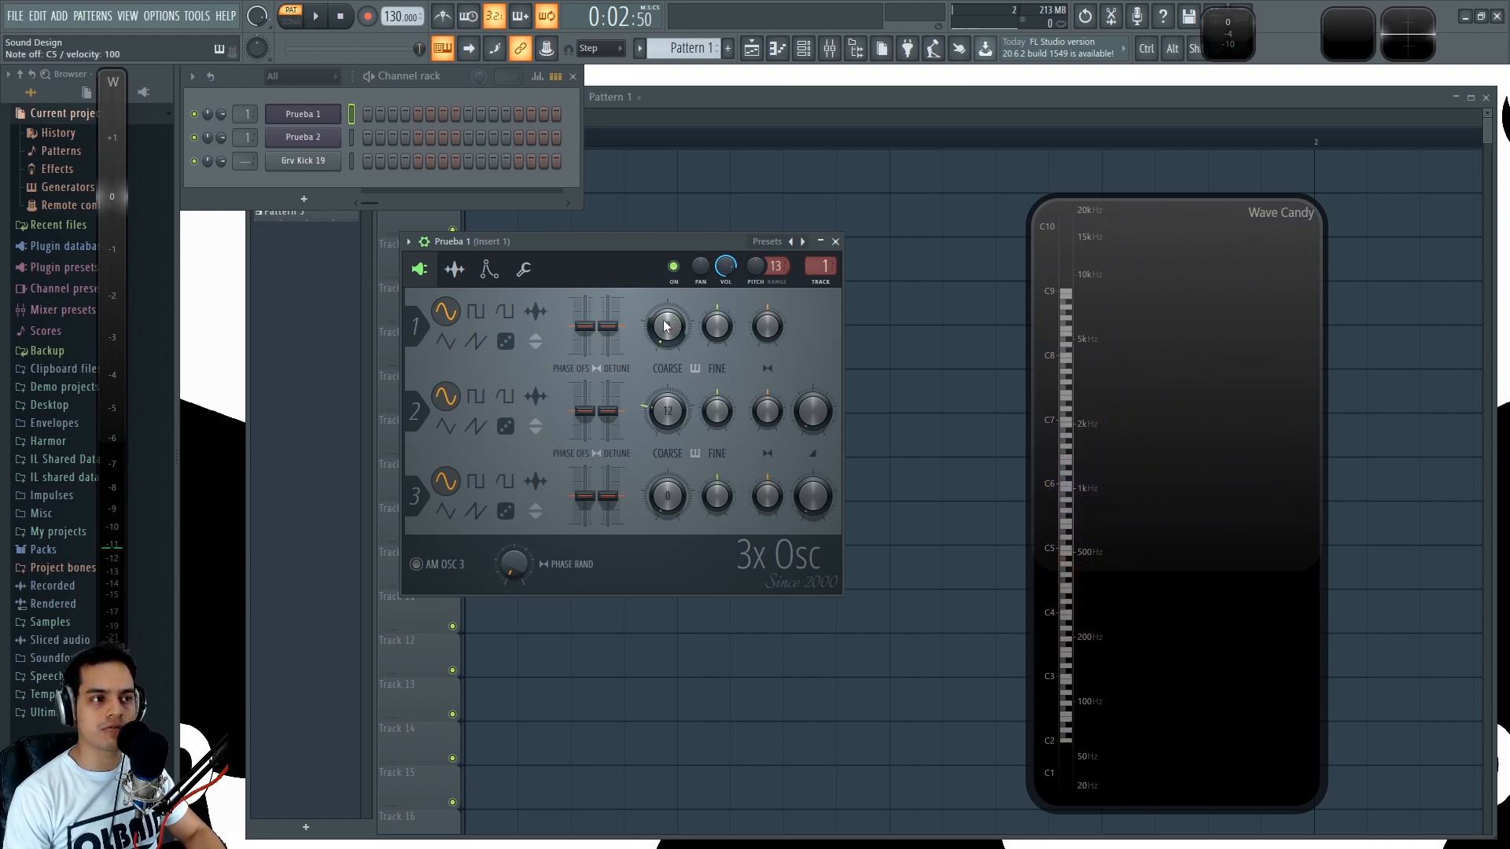
pyautogui.press('z')
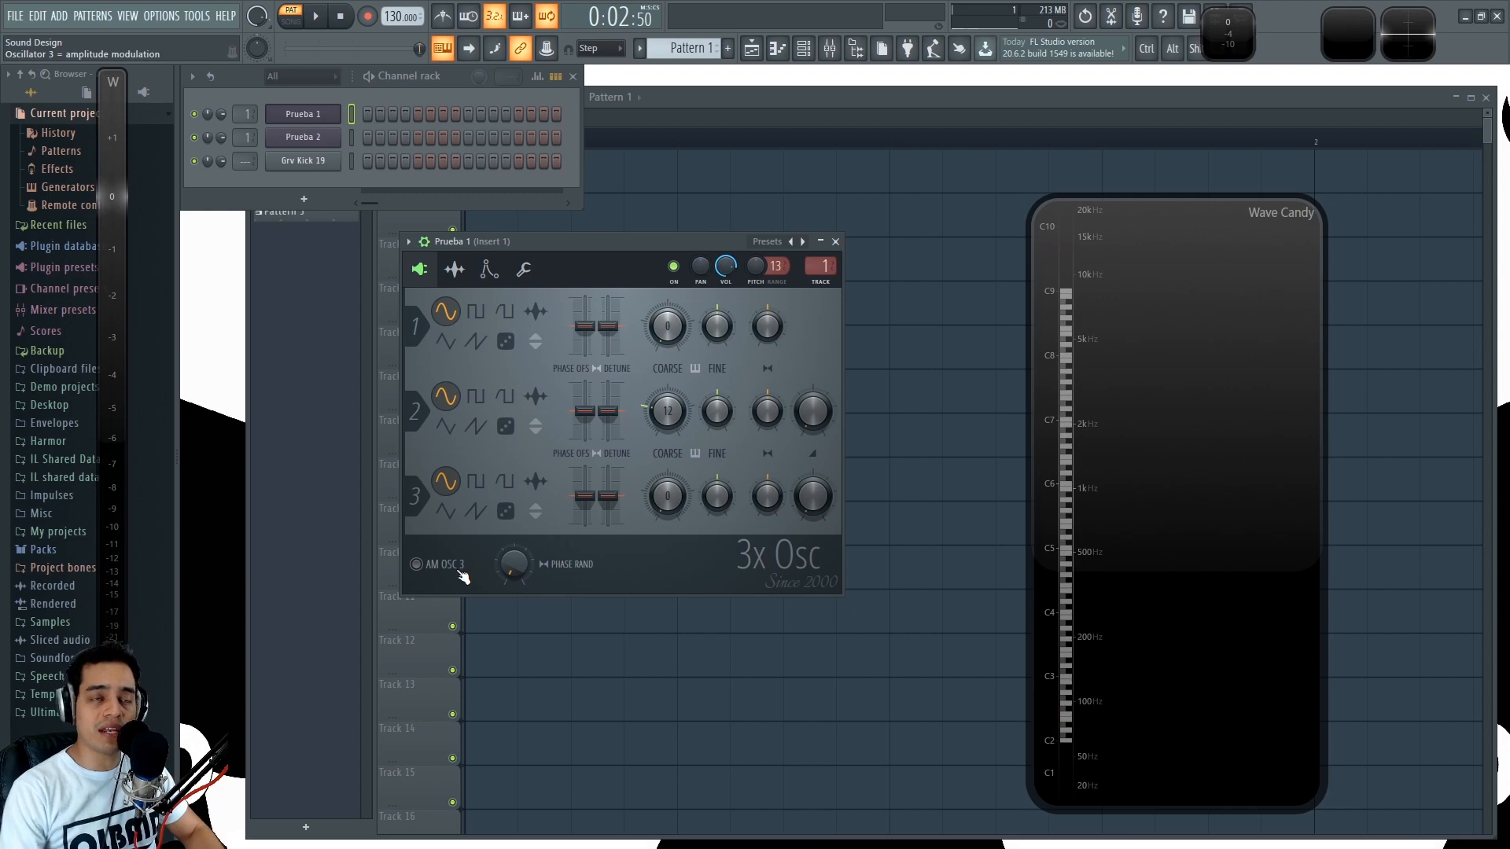
# - Detach the second Wave Candy level meter beside the first one and play a repeated note through both
pyautogui.doubleClick(1236, 39)
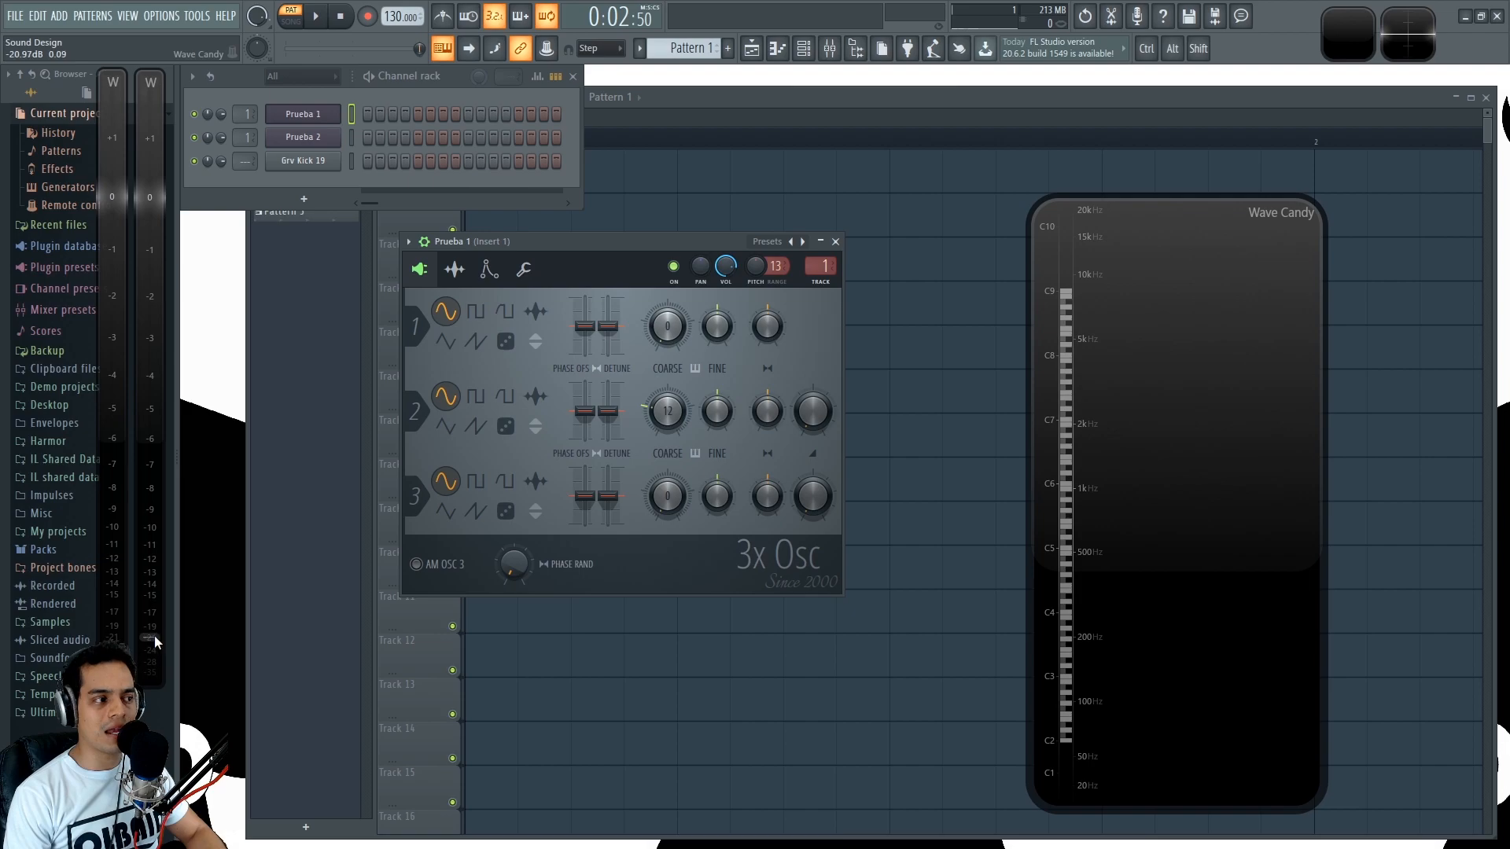
pyautogui.press('z')
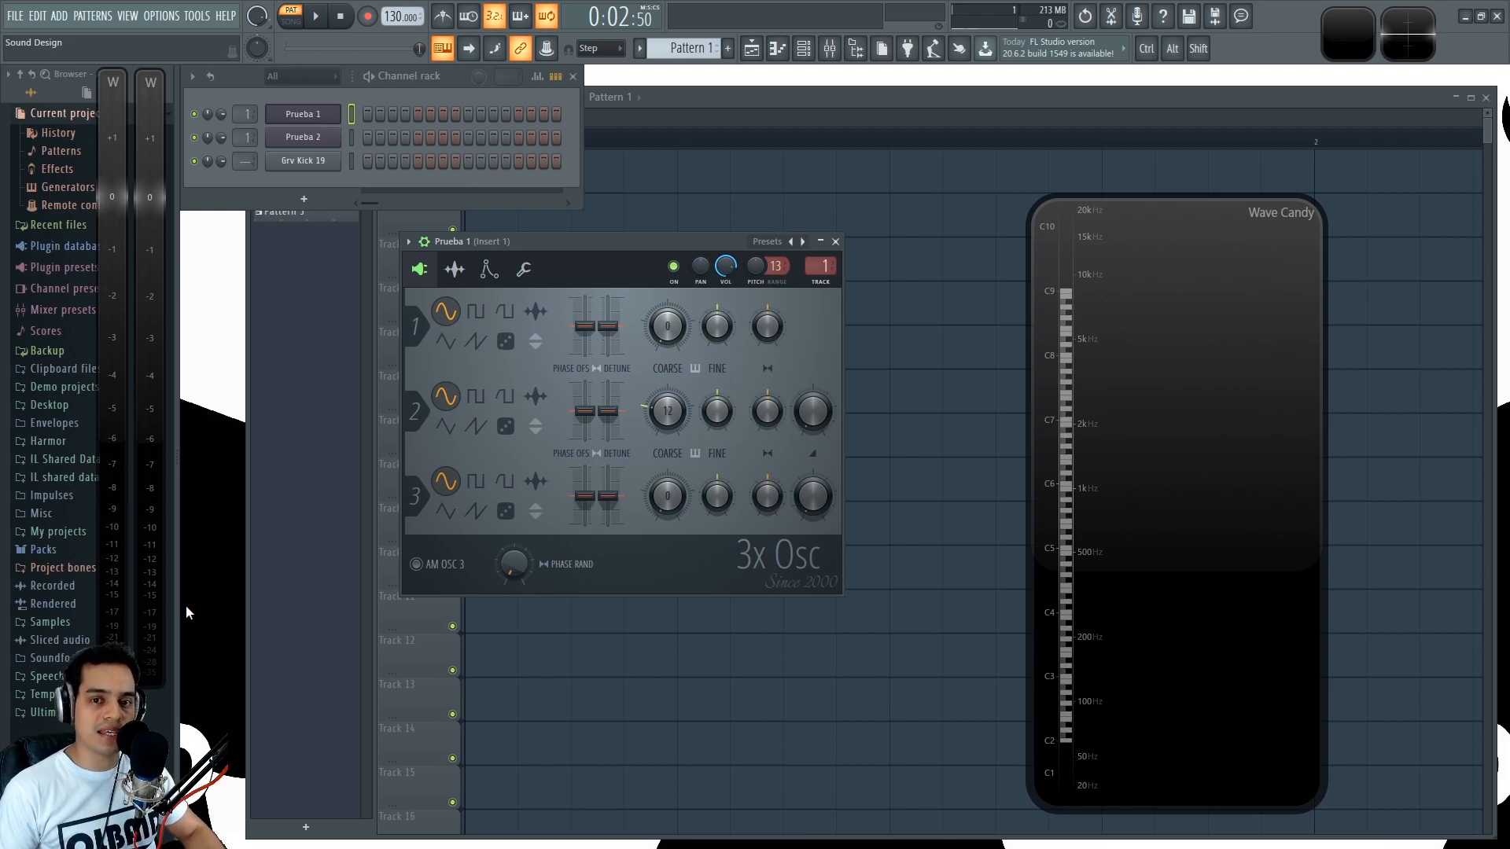
pyautogui.press('z')
pyautogui.press('z')
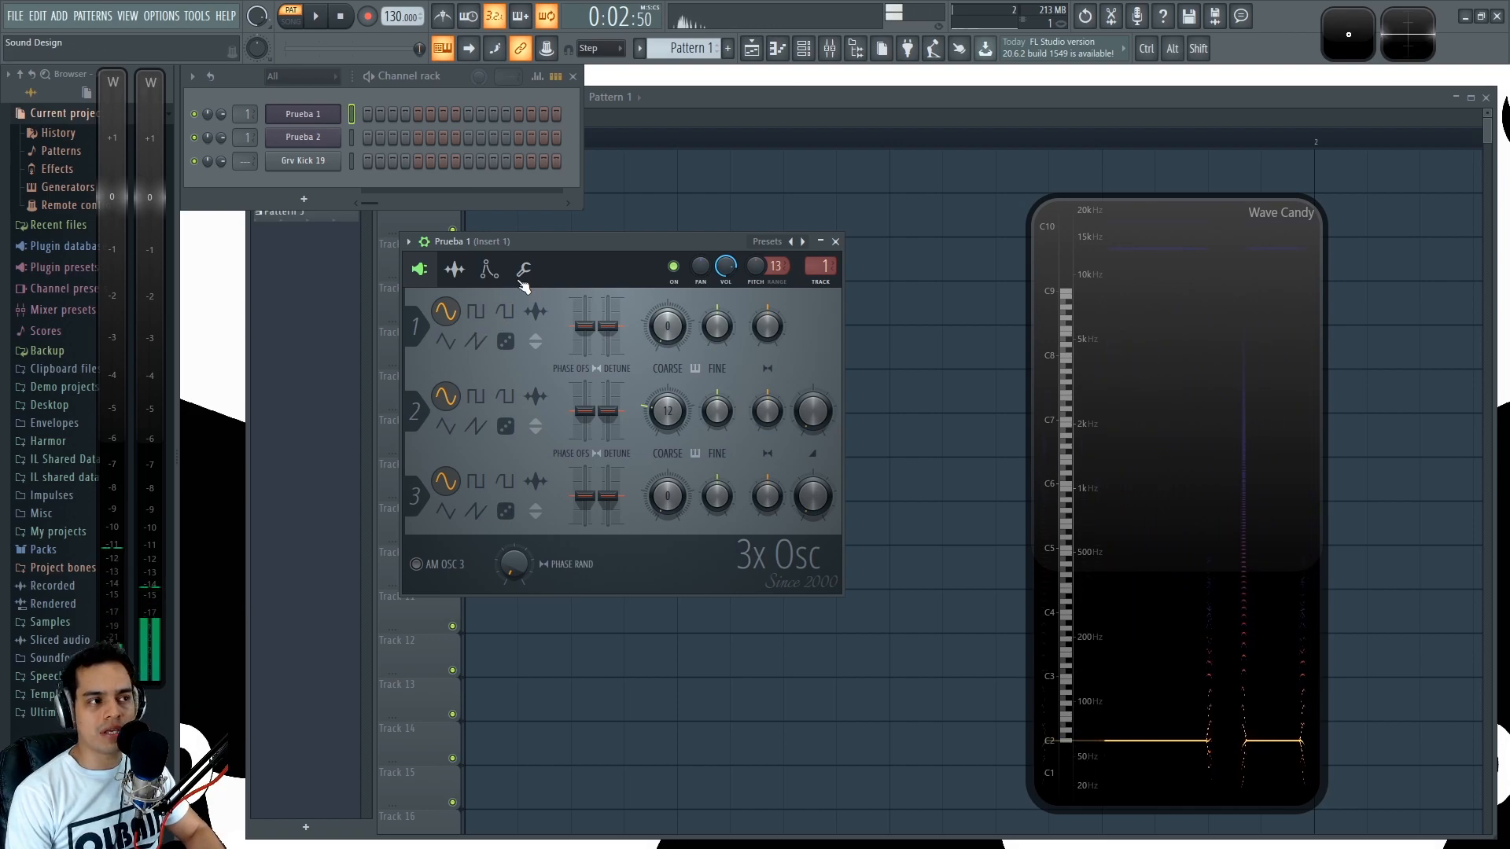
pyautogui.press('z')
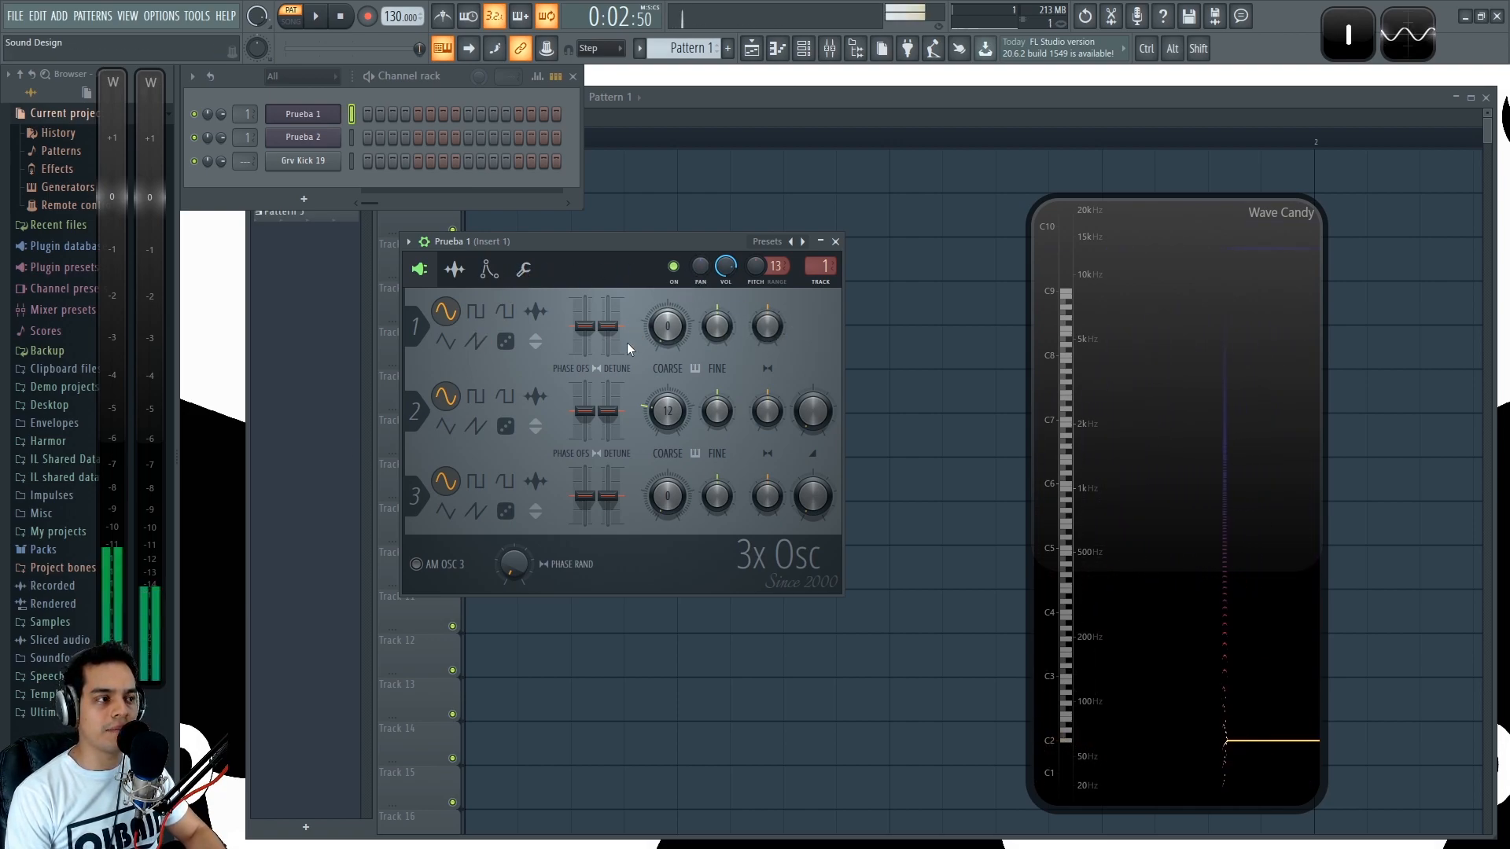
# - Raise Oscillator 1's coarse pitch and return it to -24 semitones while playing a note to compare levels on both meters
pyautogui.moveTo(670, 337)
pyautogui.mouseDown()
pyautogui.moveTo(670, 394)
pyautogui.moveTo(670, 294)
pyautogui.moveTo(670, 336)
pyautogui.mouseUp()
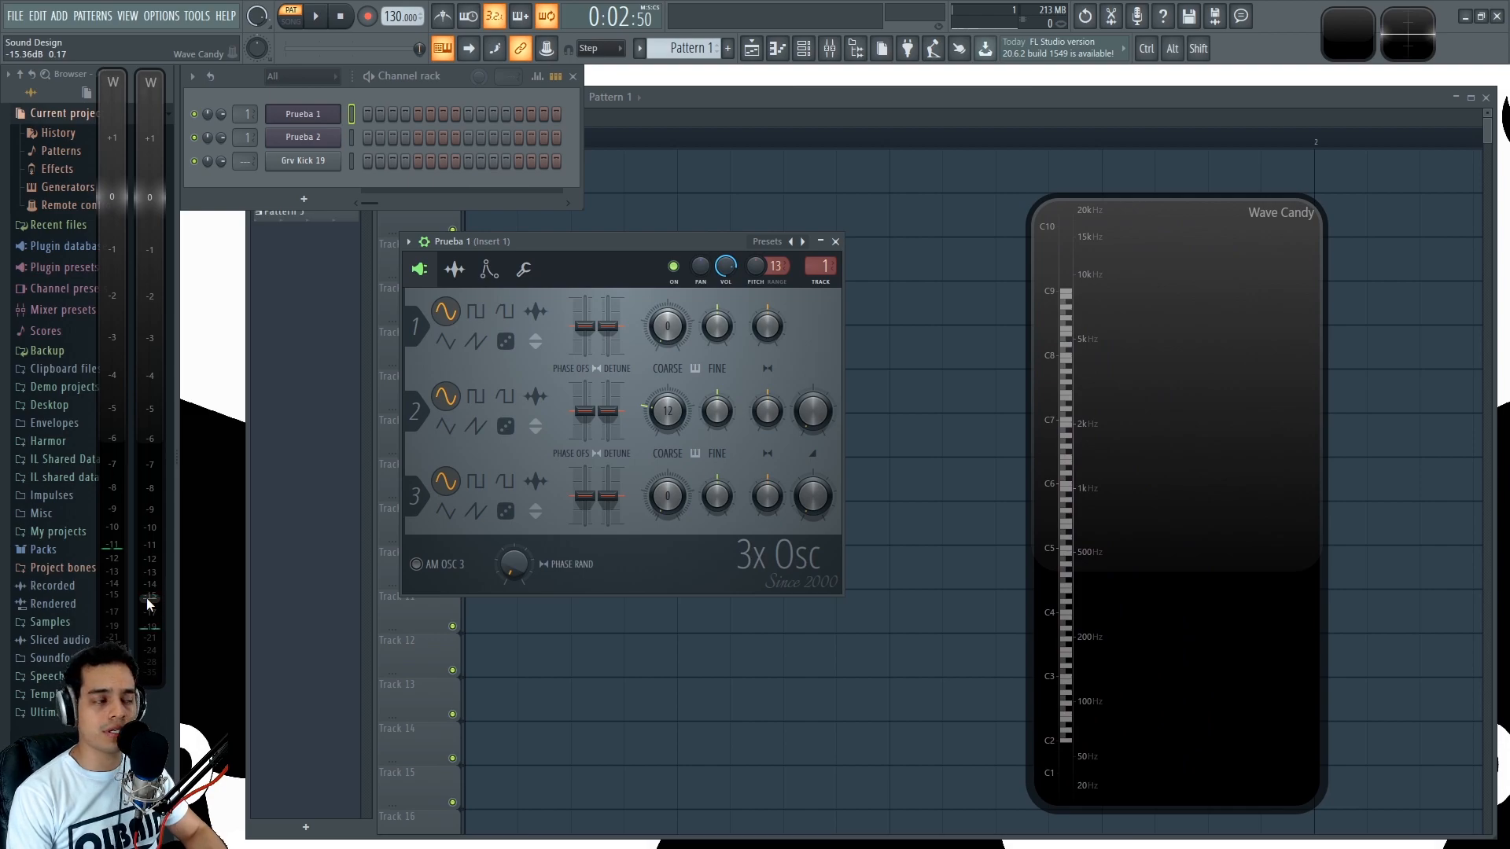
pyautogui.press('z')
pyautogui.moveTo(668, 327); pyautogui.dragTo(667, 410)
pyautogui.press('z')
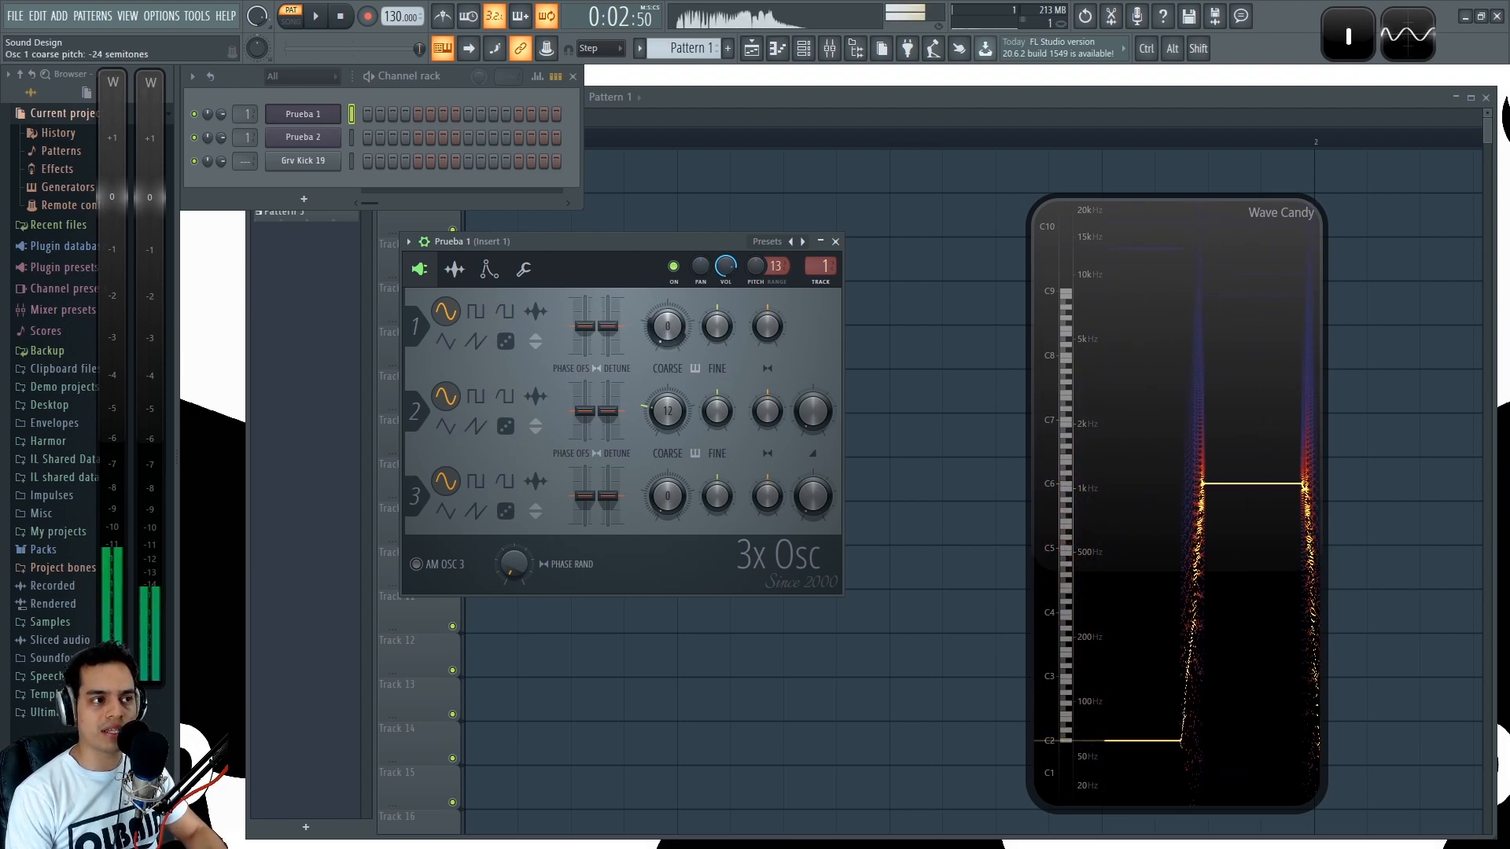
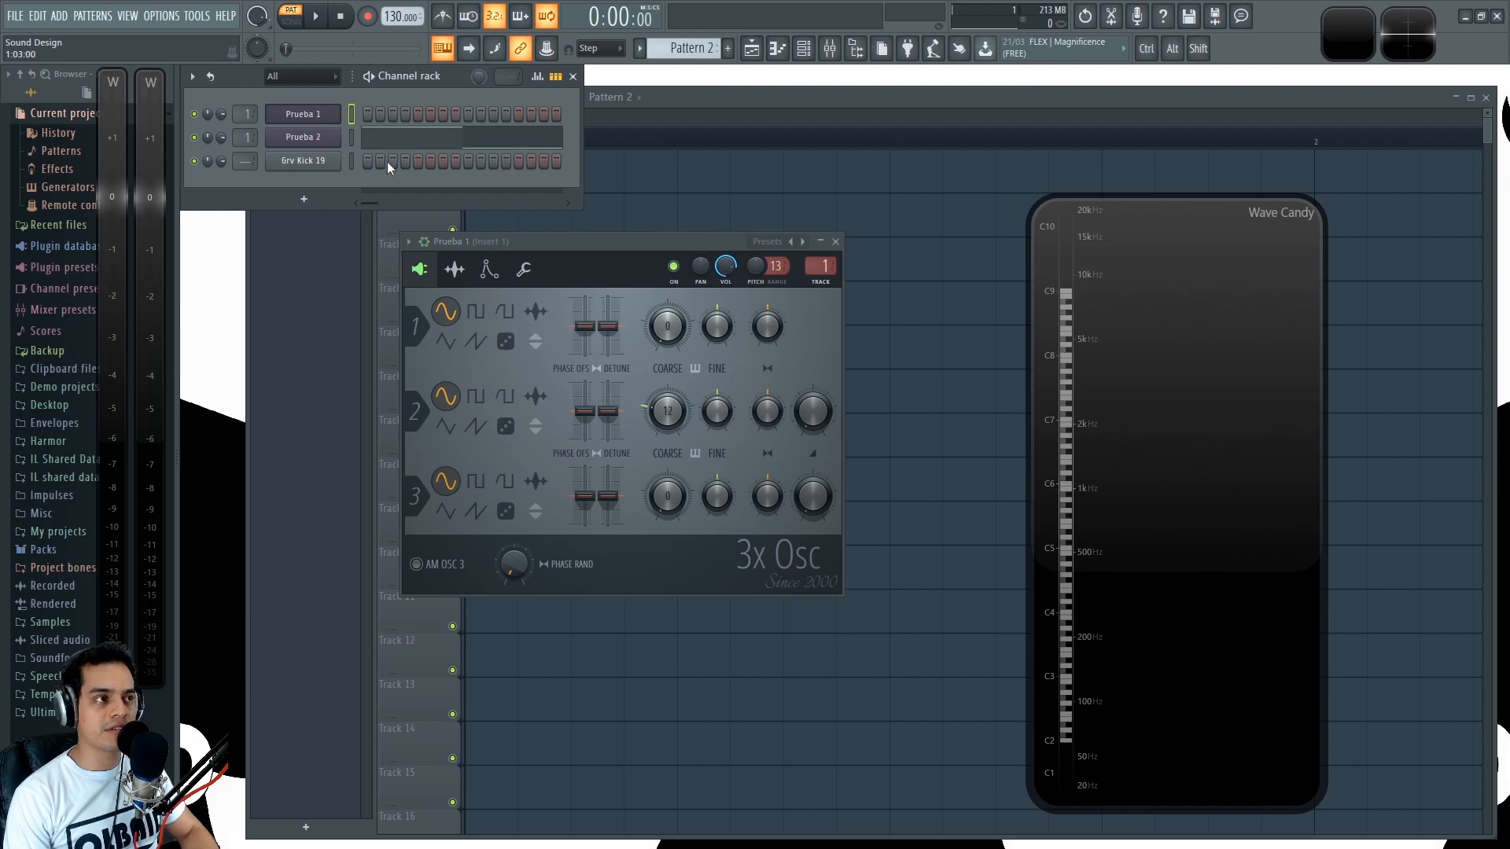
# - Play and stop Pattern 2 repeatedly to compare the C6 and C3 notes on the Wave Candy spectrum and level meters
pyautogui.press('space')
pyautogui.press('space')
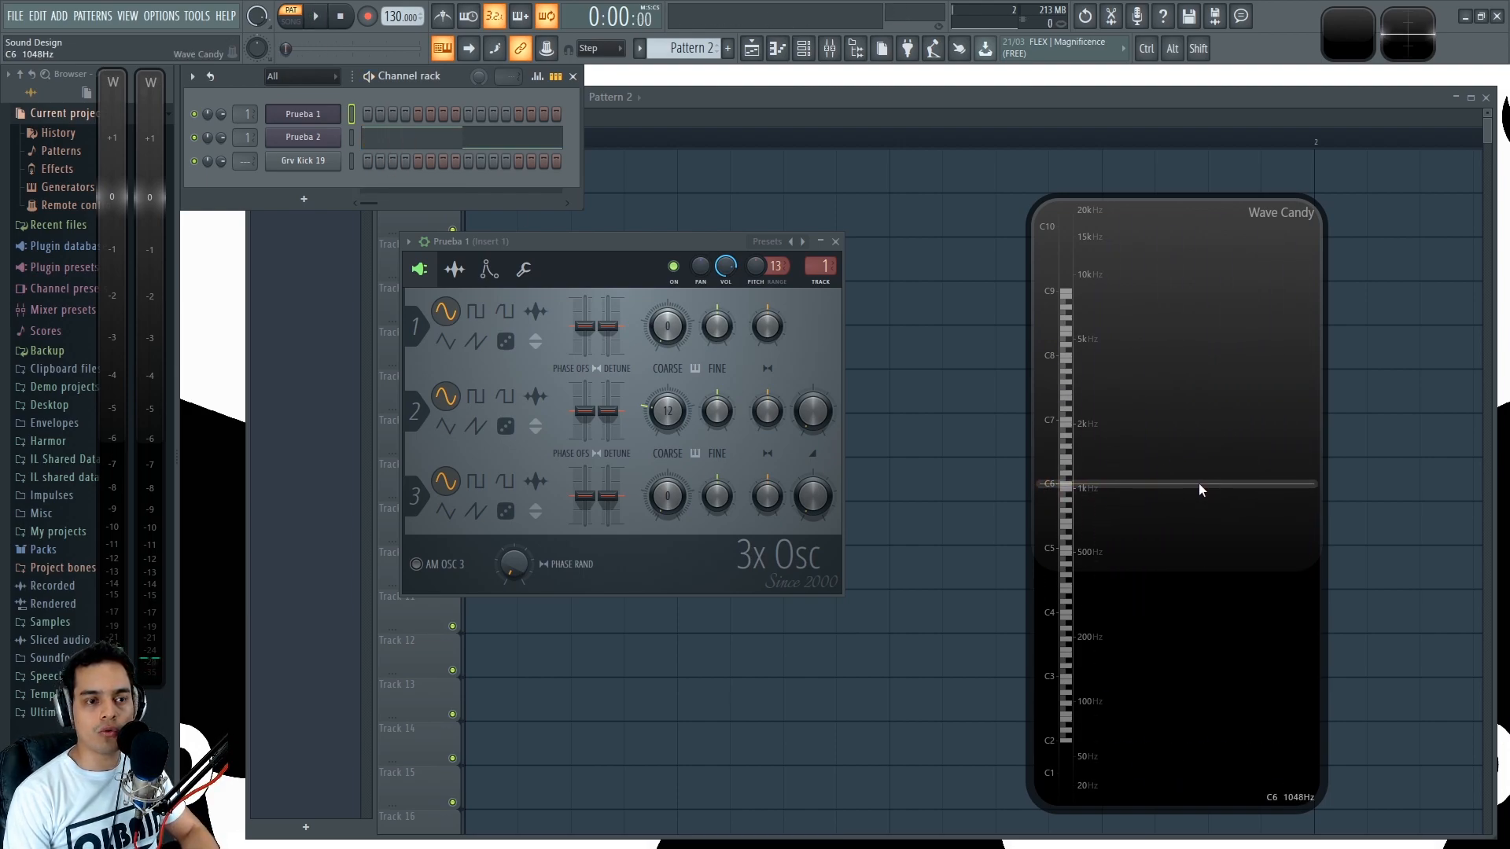
pyautogui.press('space')
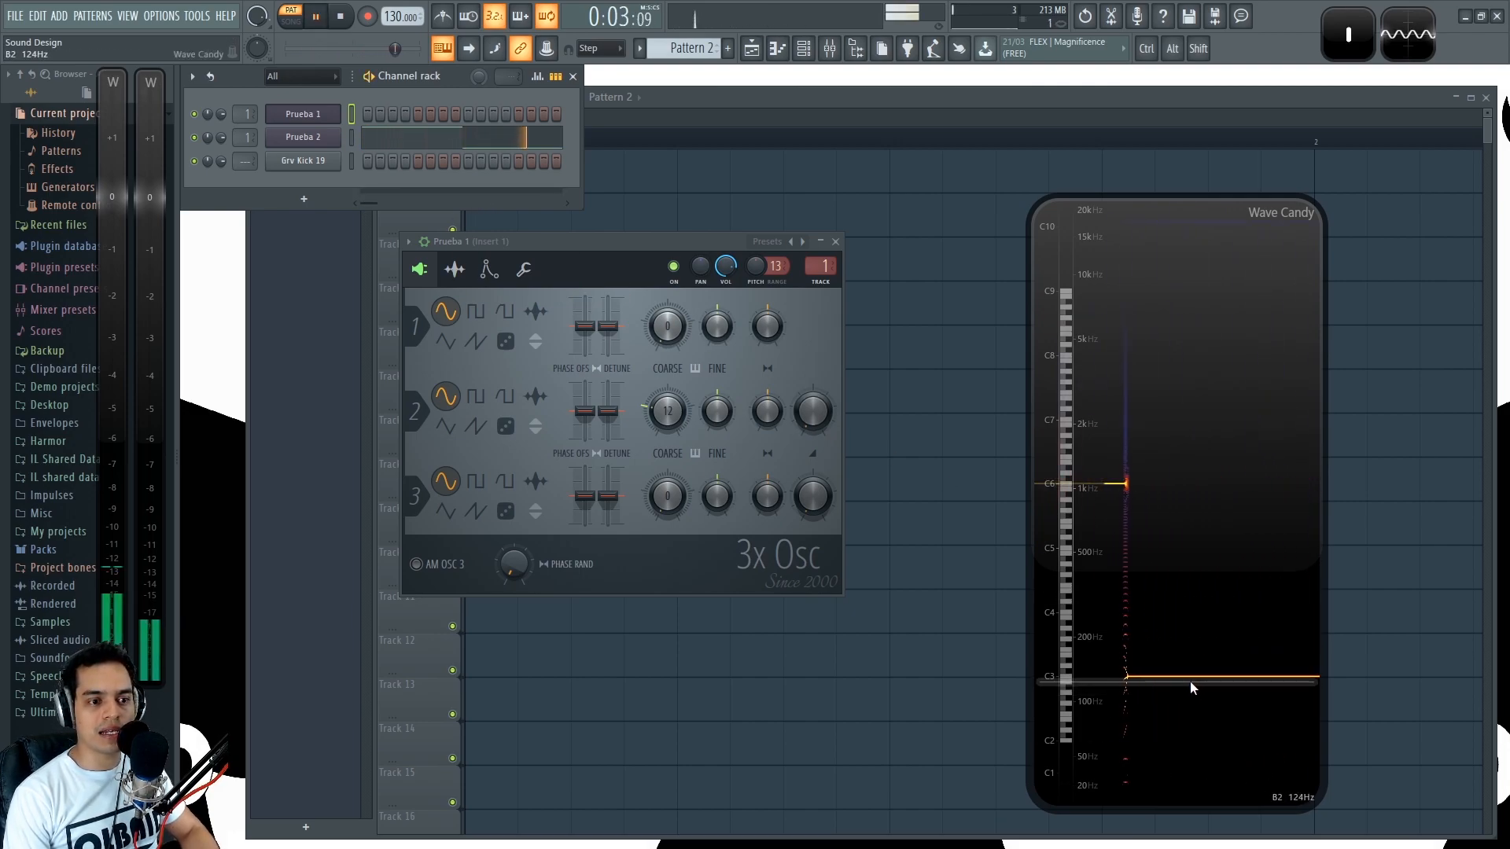
pyautogui.press('space')
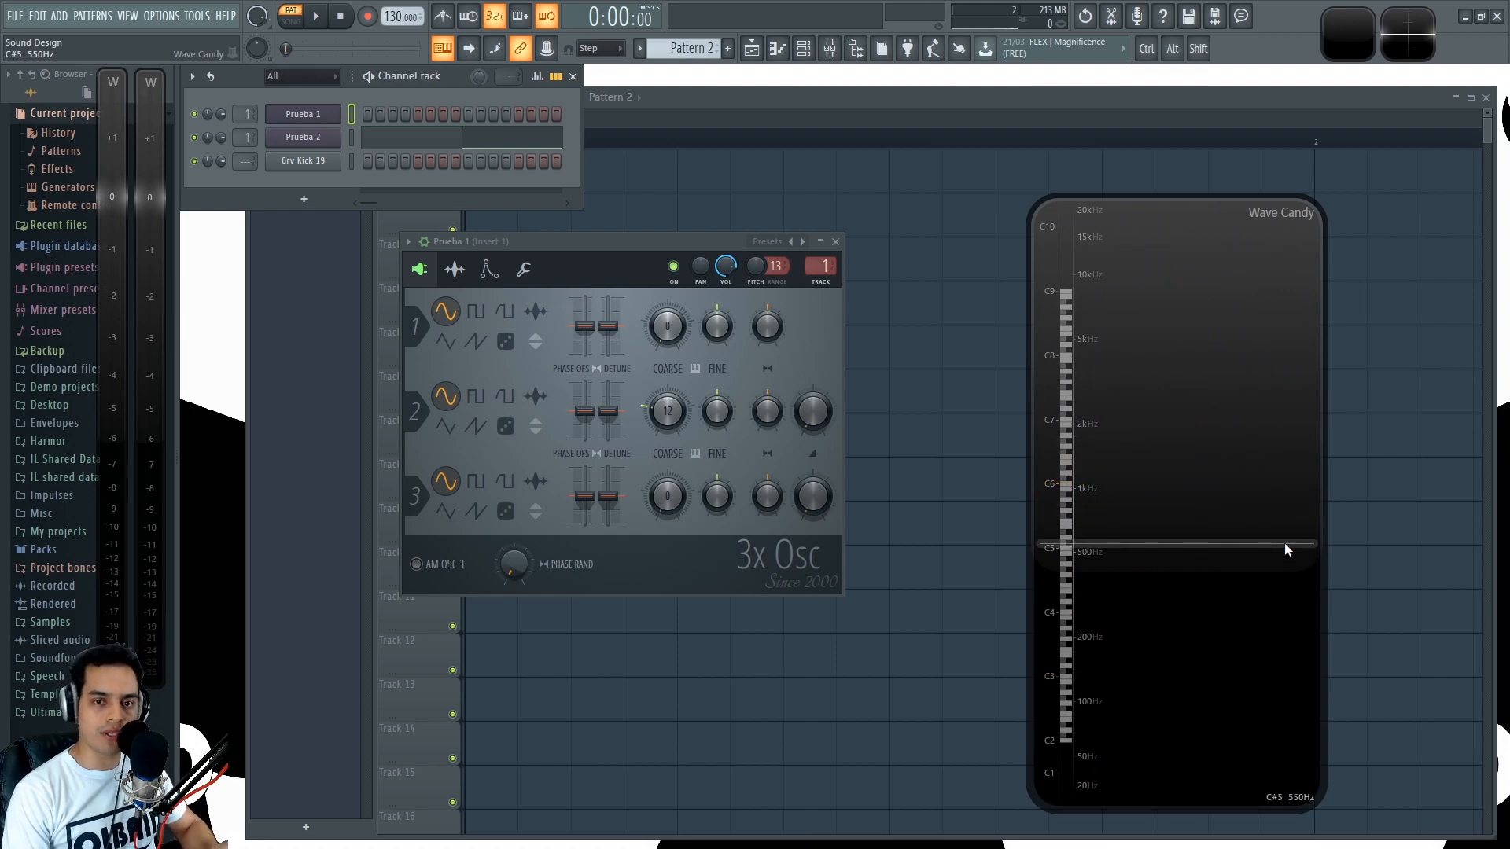
pyautogui.press('space')
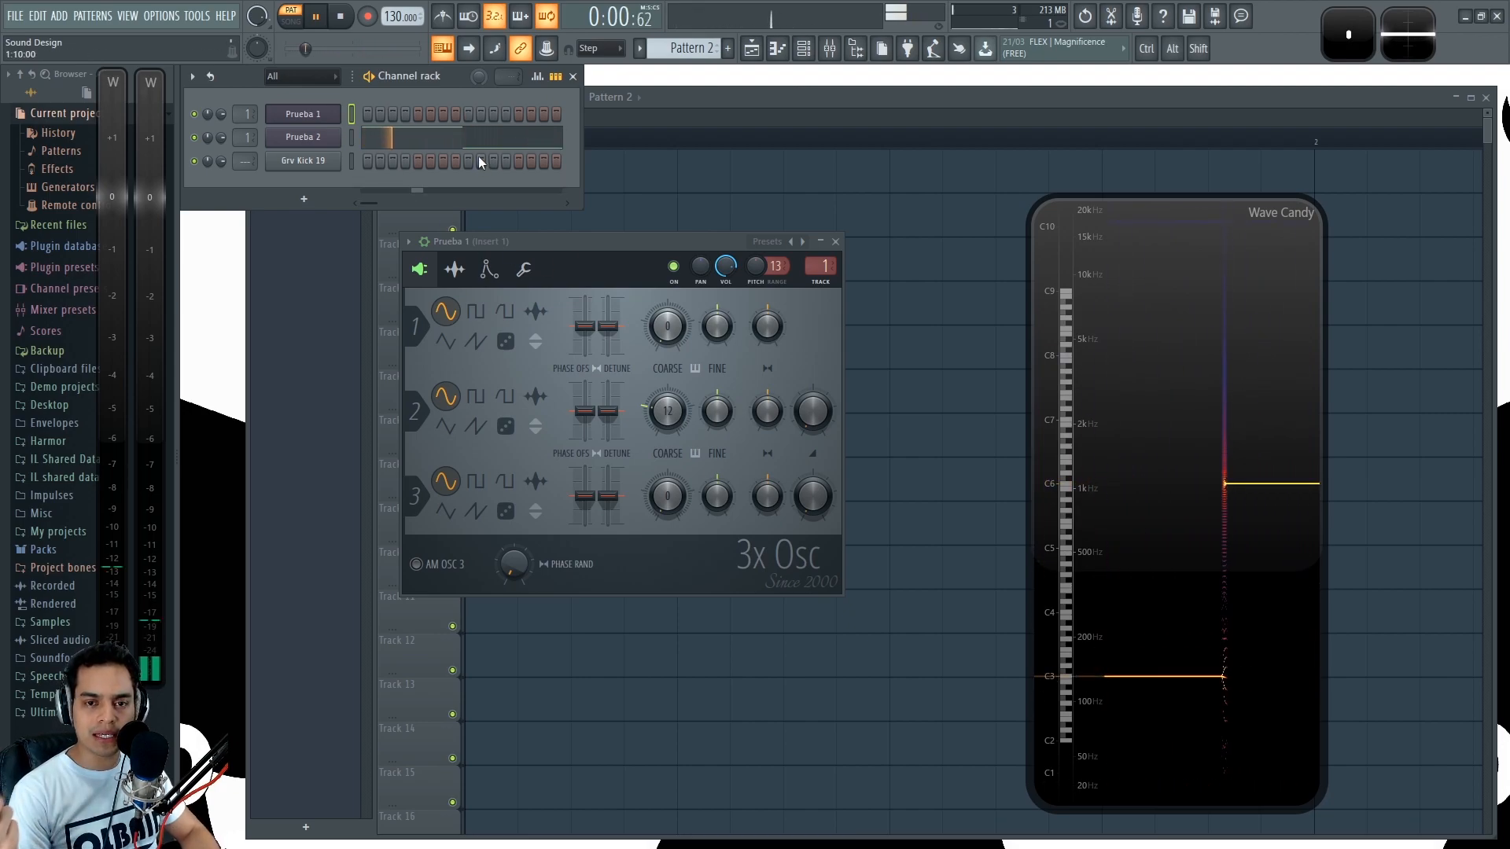
pyautogui.press('space')
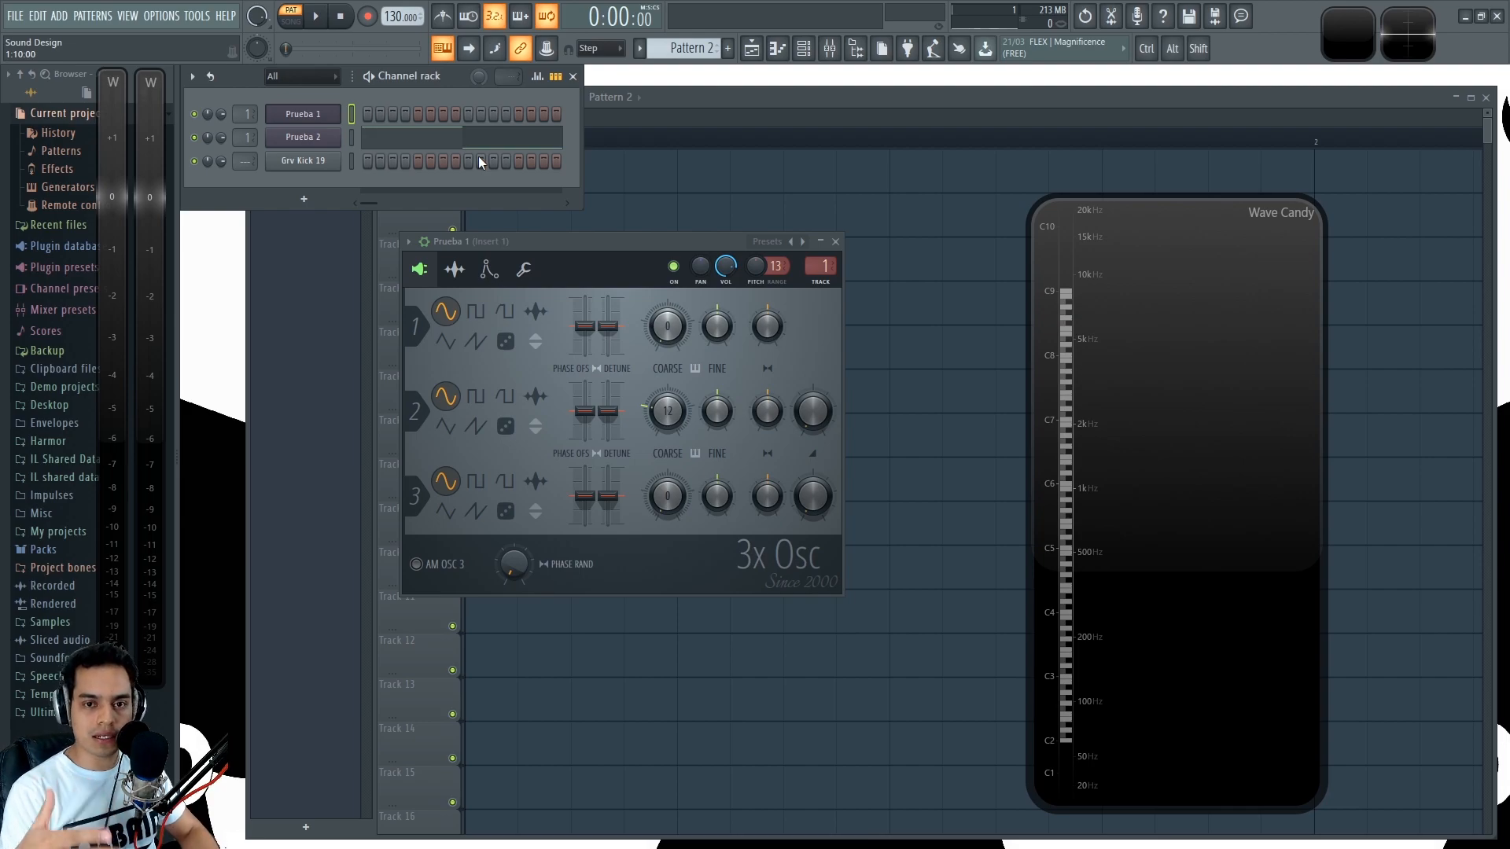
pyautogui.press('space')
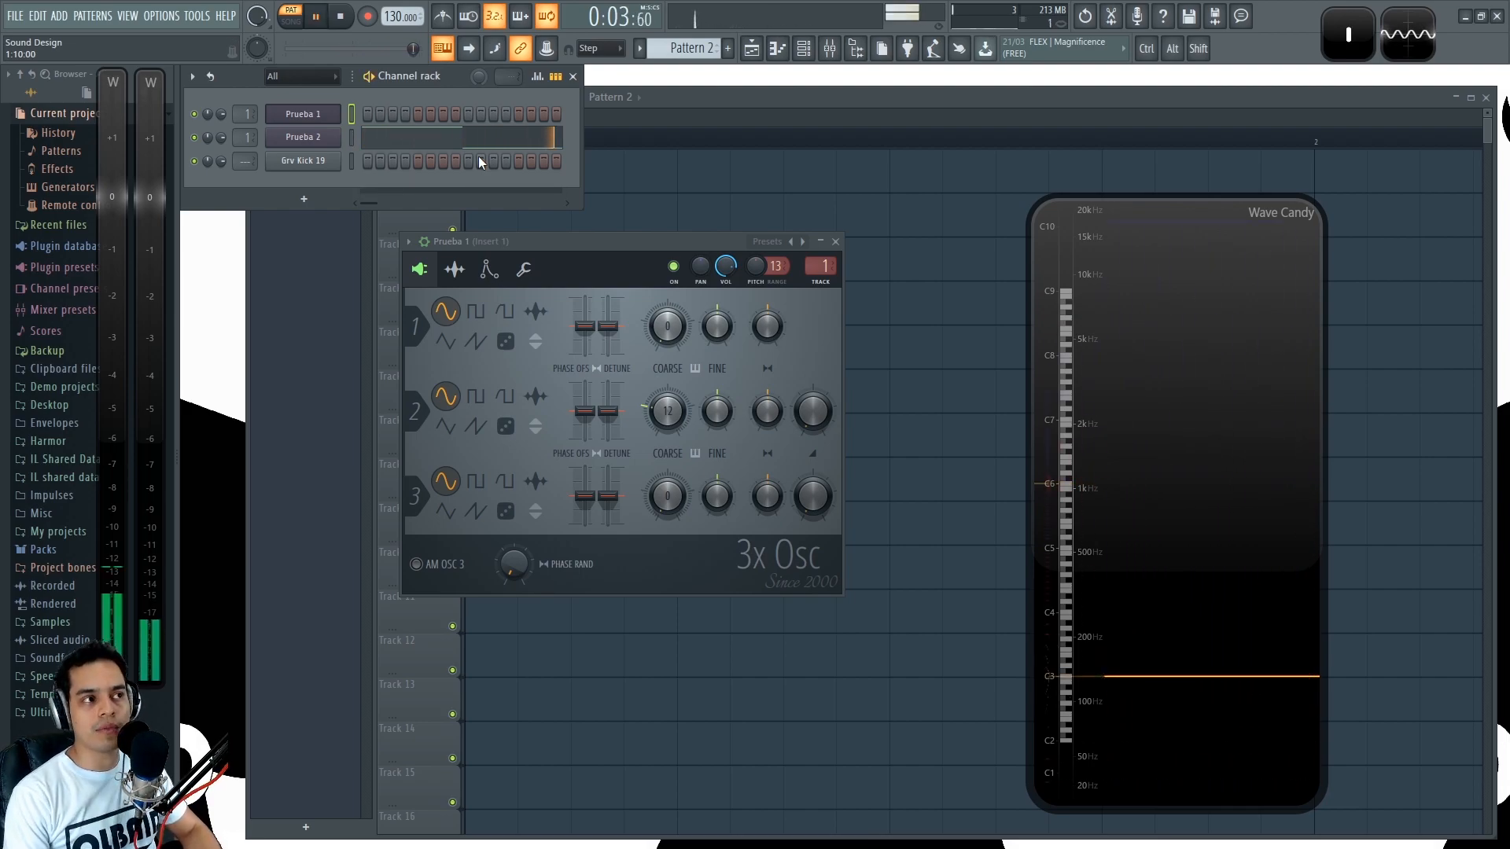
pyautogui.press('space')
# - Reposition the Prueba 1 window and inspect the C3 note's properties in Prueba 2's piano roll
pyautogui.moveTo(501, 242); pyautogui.dragTo(597, 216)
pyautogui.click(466, 140)
pyautogui.scroll(-3, 452, 449)
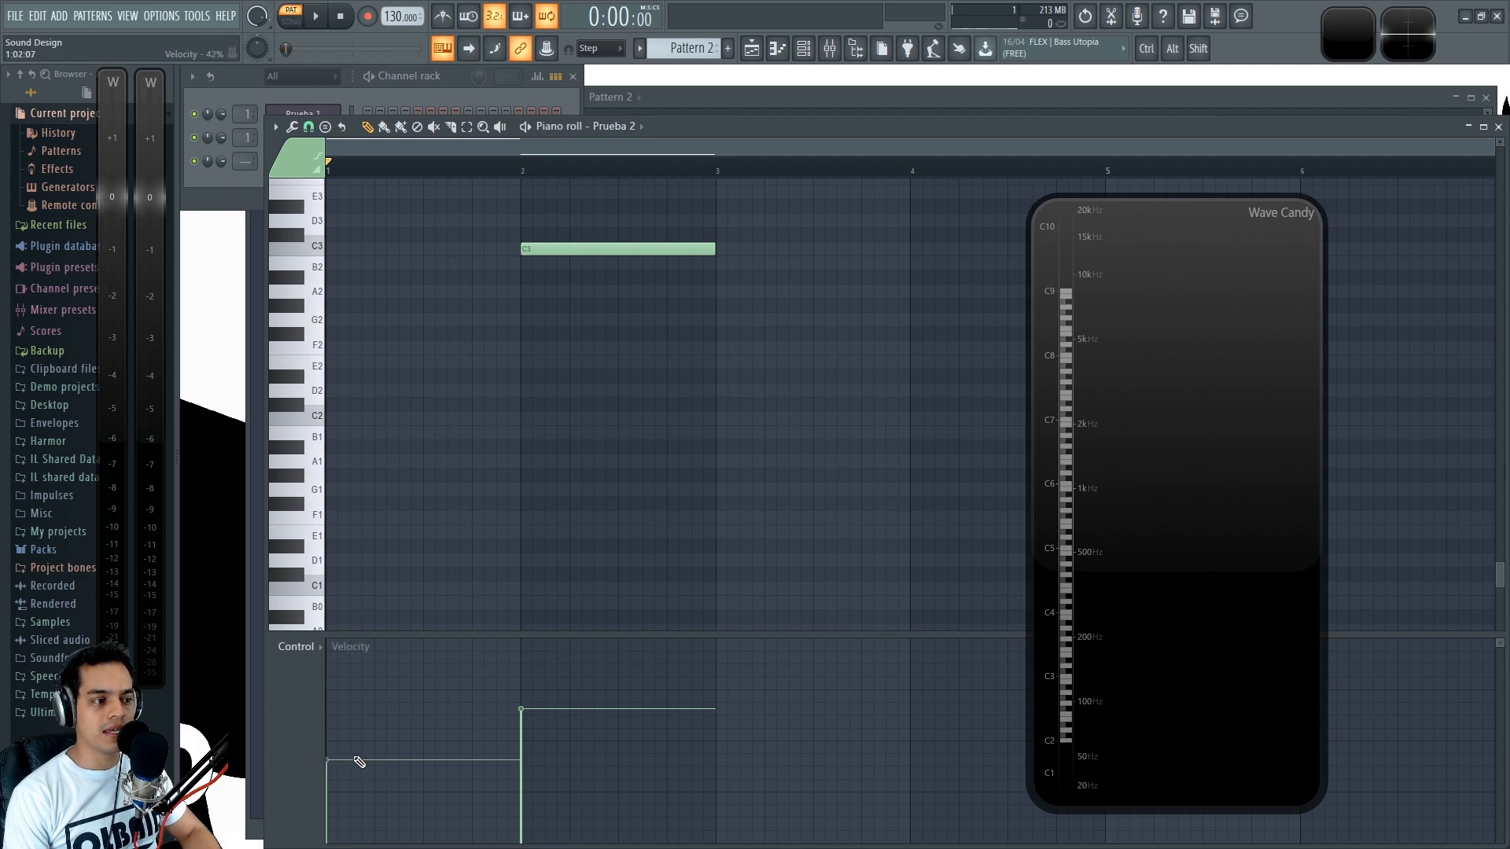
pyautogui.click(563, 250)
pyautogui.doubleClick(563, 251)
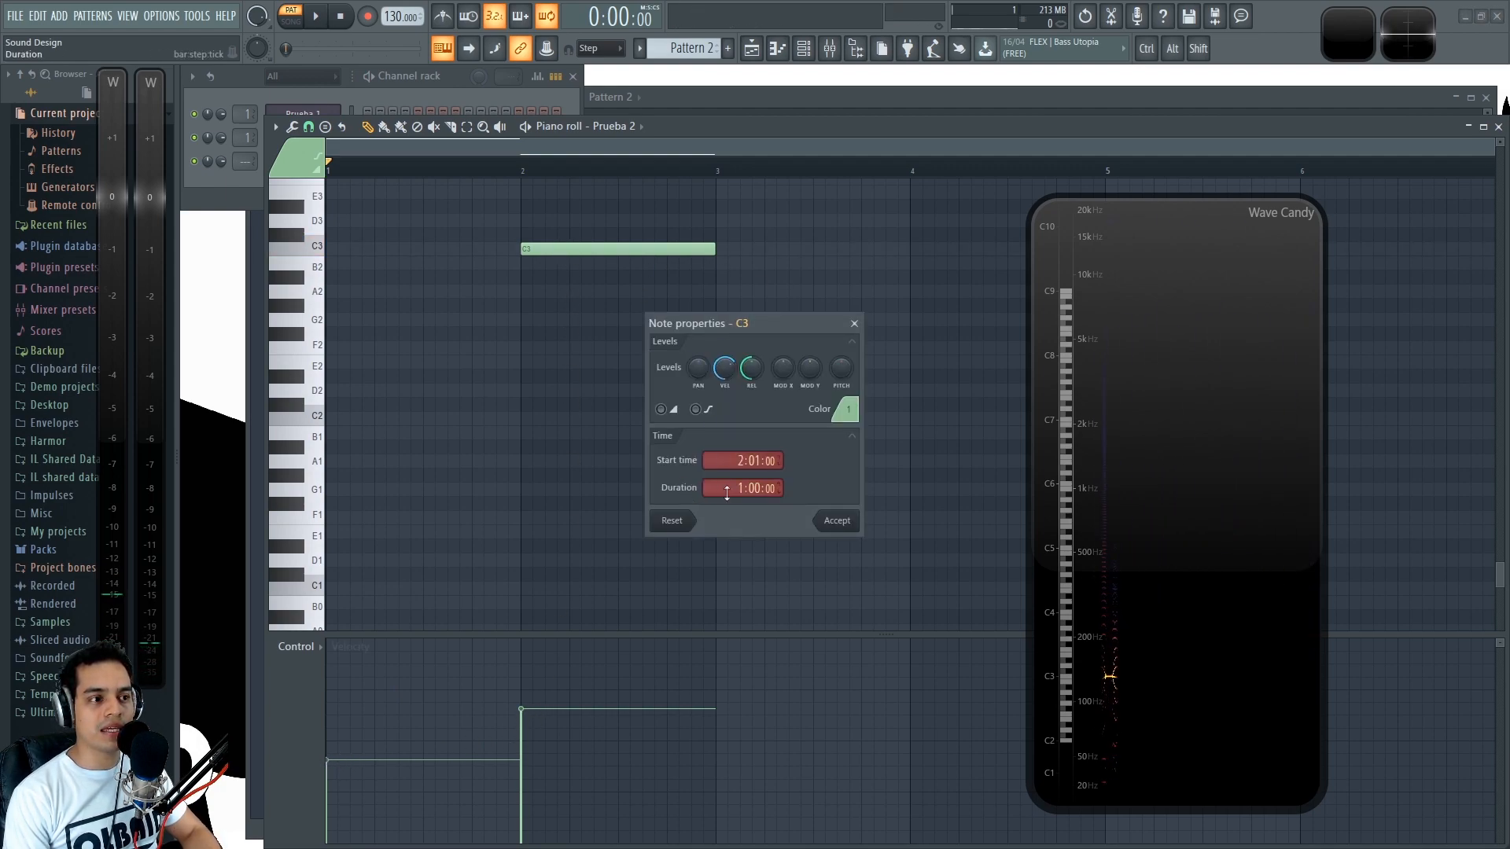
pyautogui.click(856, 325)
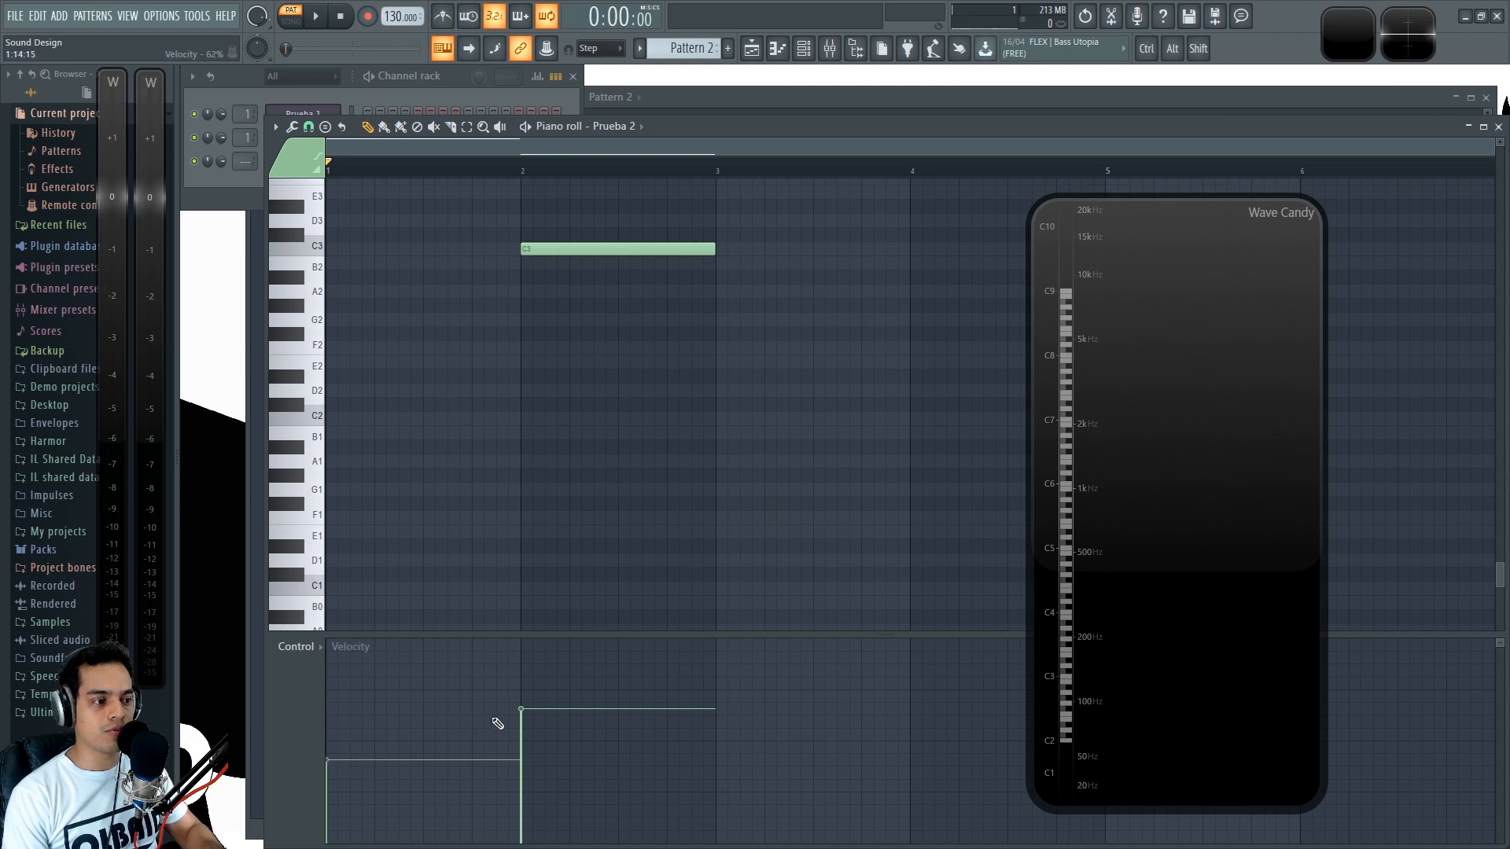
# - Play and stop the pattern repeatedly with the piano roll open, comparing each note's level on both meters
pyautogui.press('space')
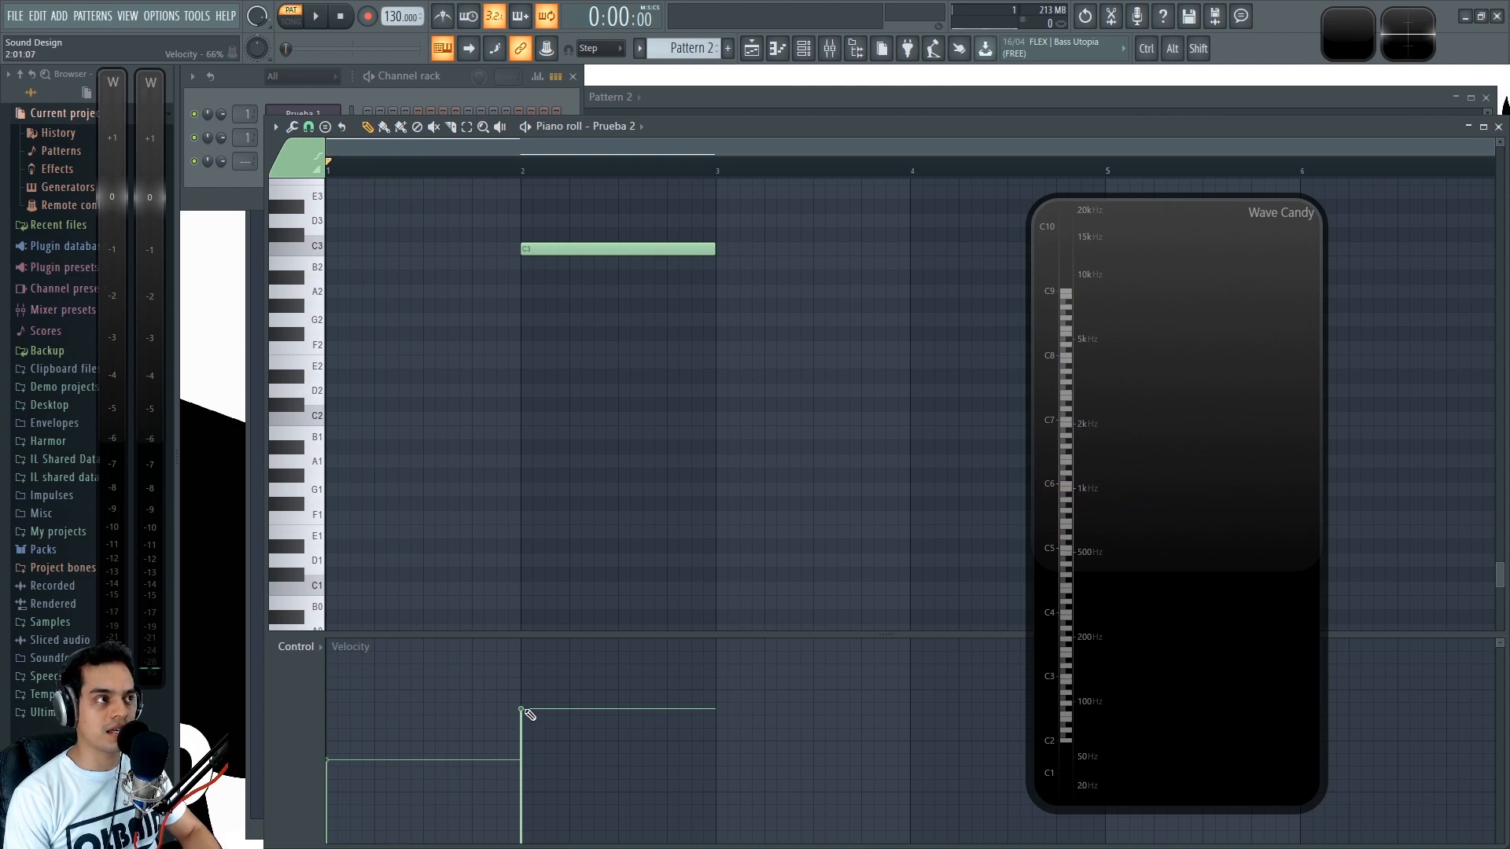
pyautogui.press('space')
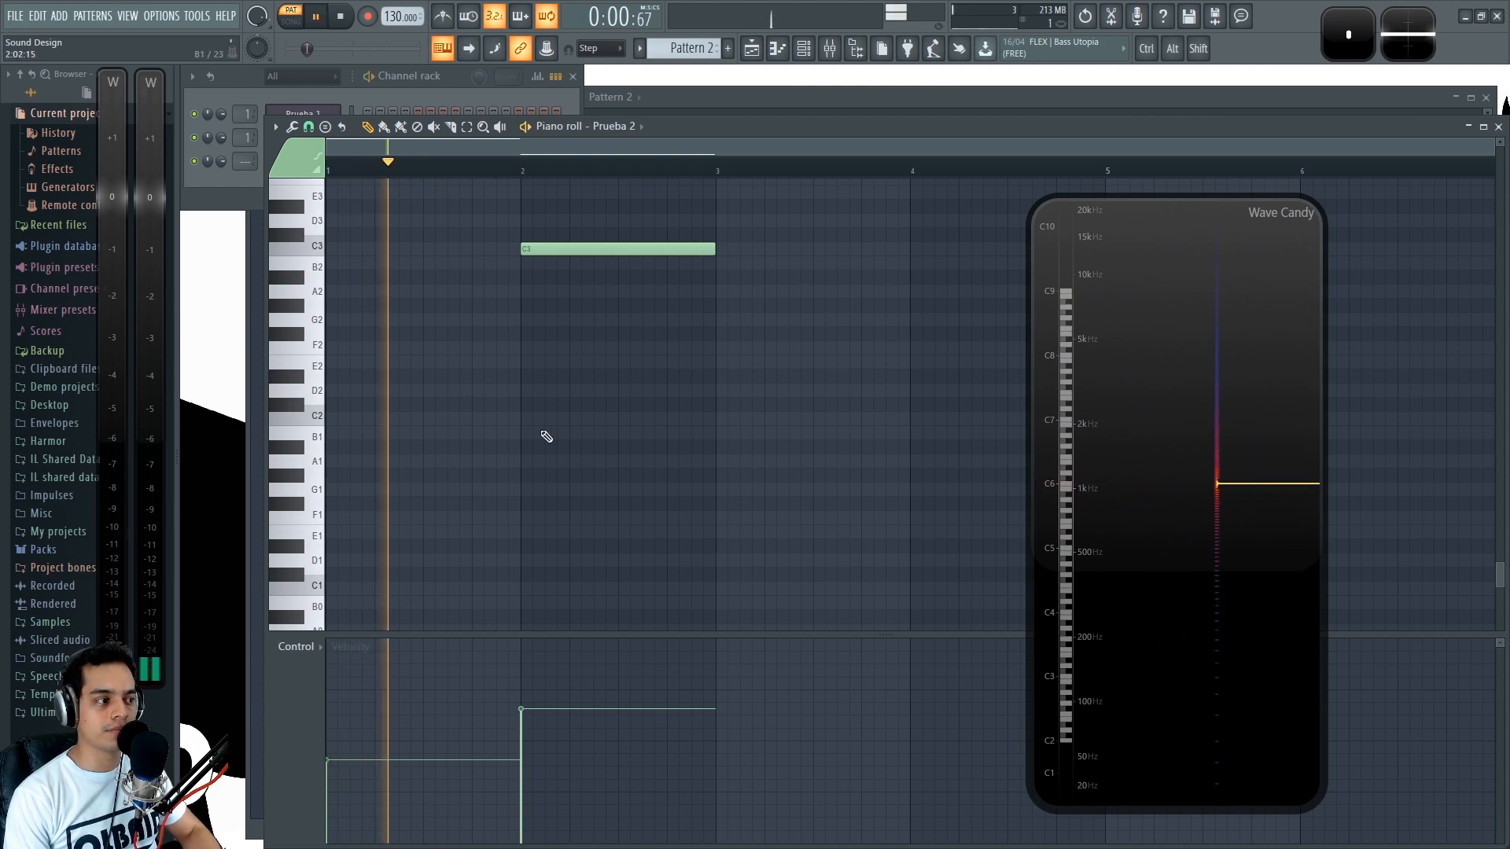
pyautogui.press('space')
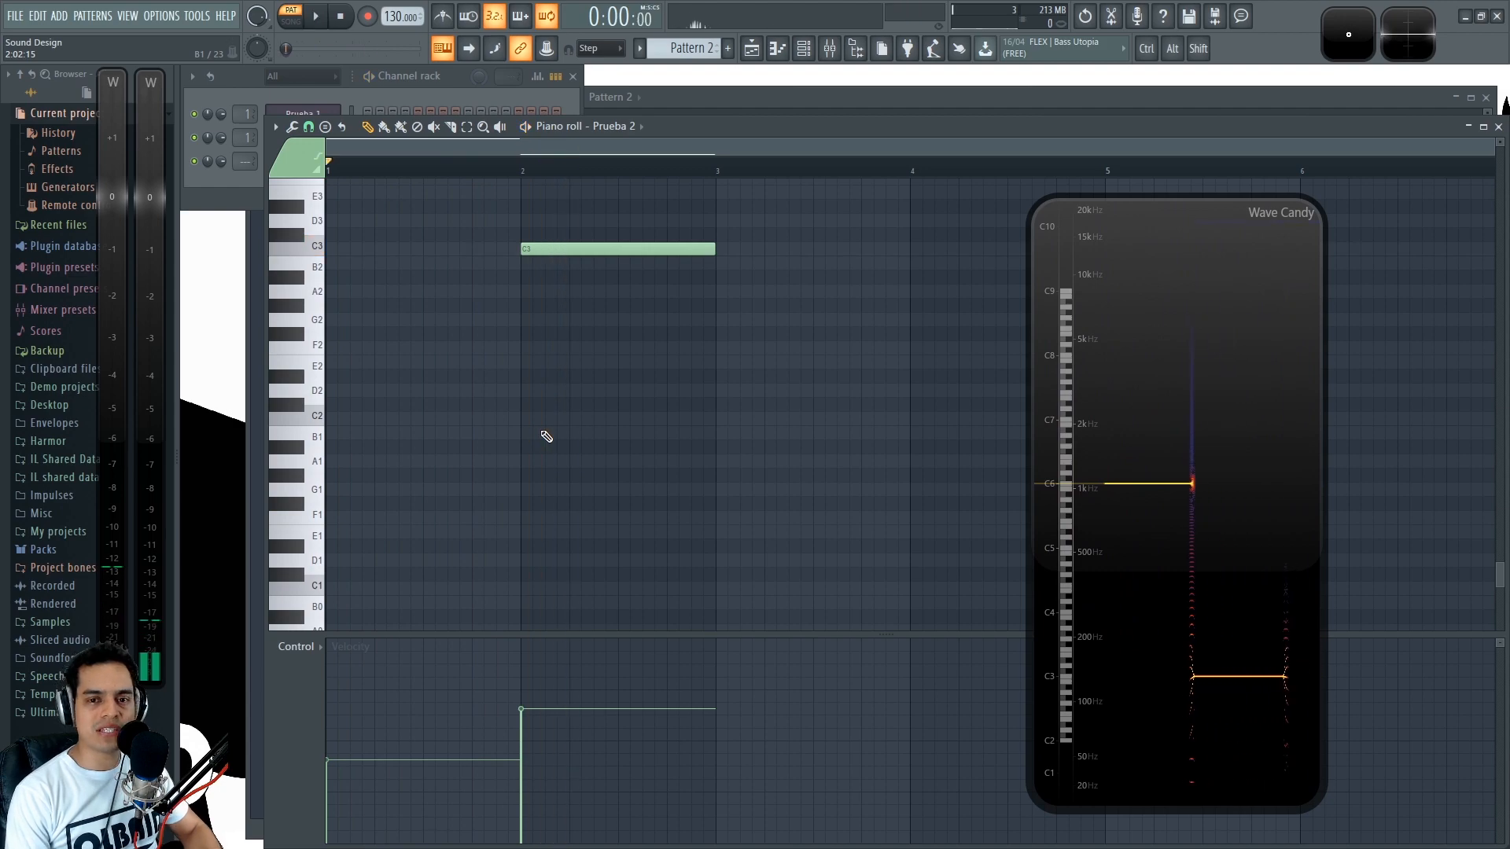
pyautogui.press('space')
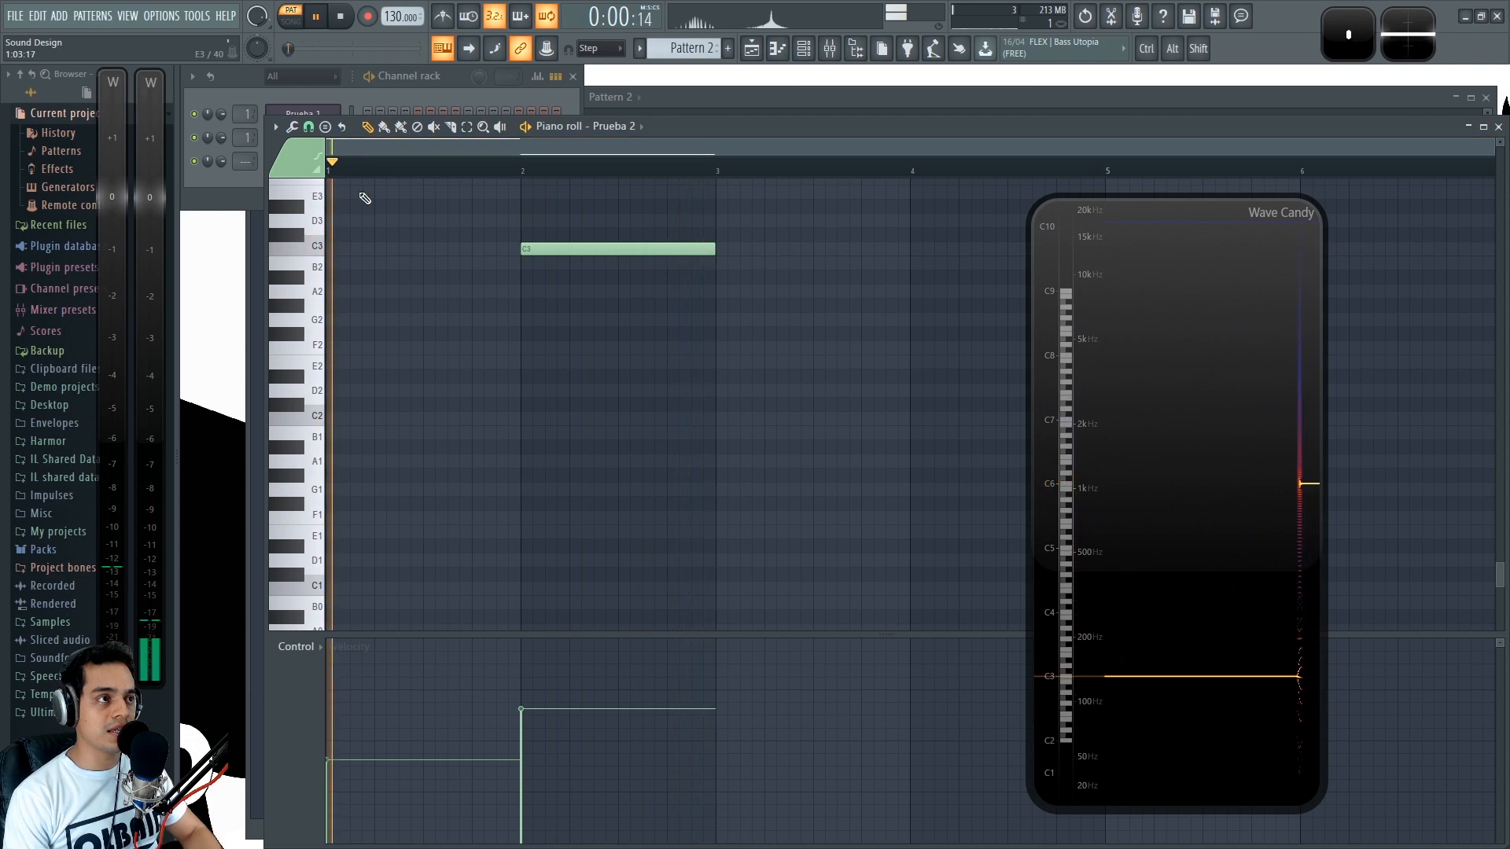
pyautogui.press('space')
pyautogui.press('space')
pyautogui.press('space')
pyautogui.press('space')
pyautogui.press('space')
pyautogui.press('space')
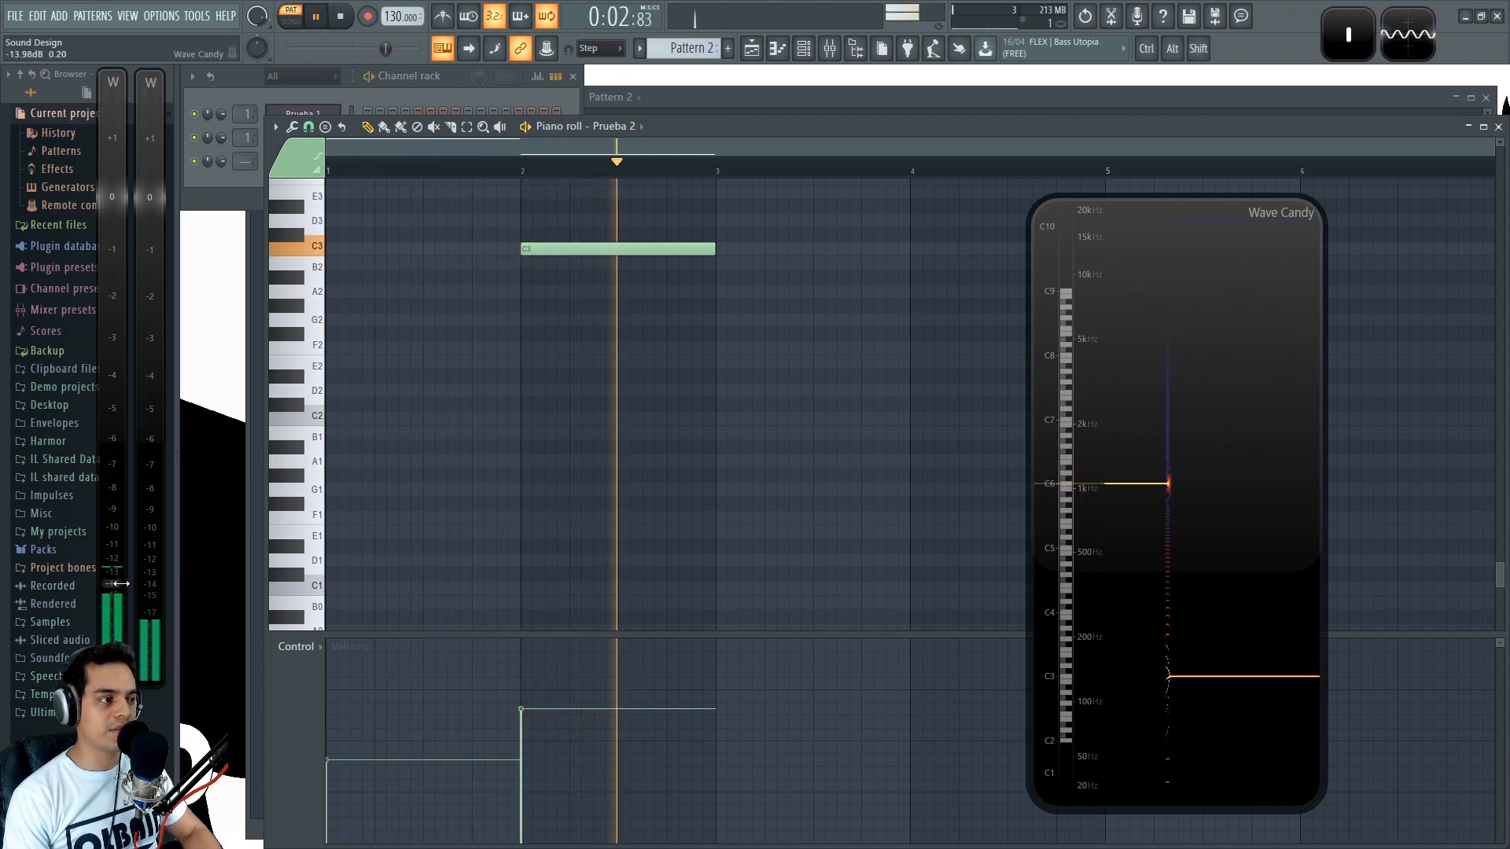
pyautogui.press('space')
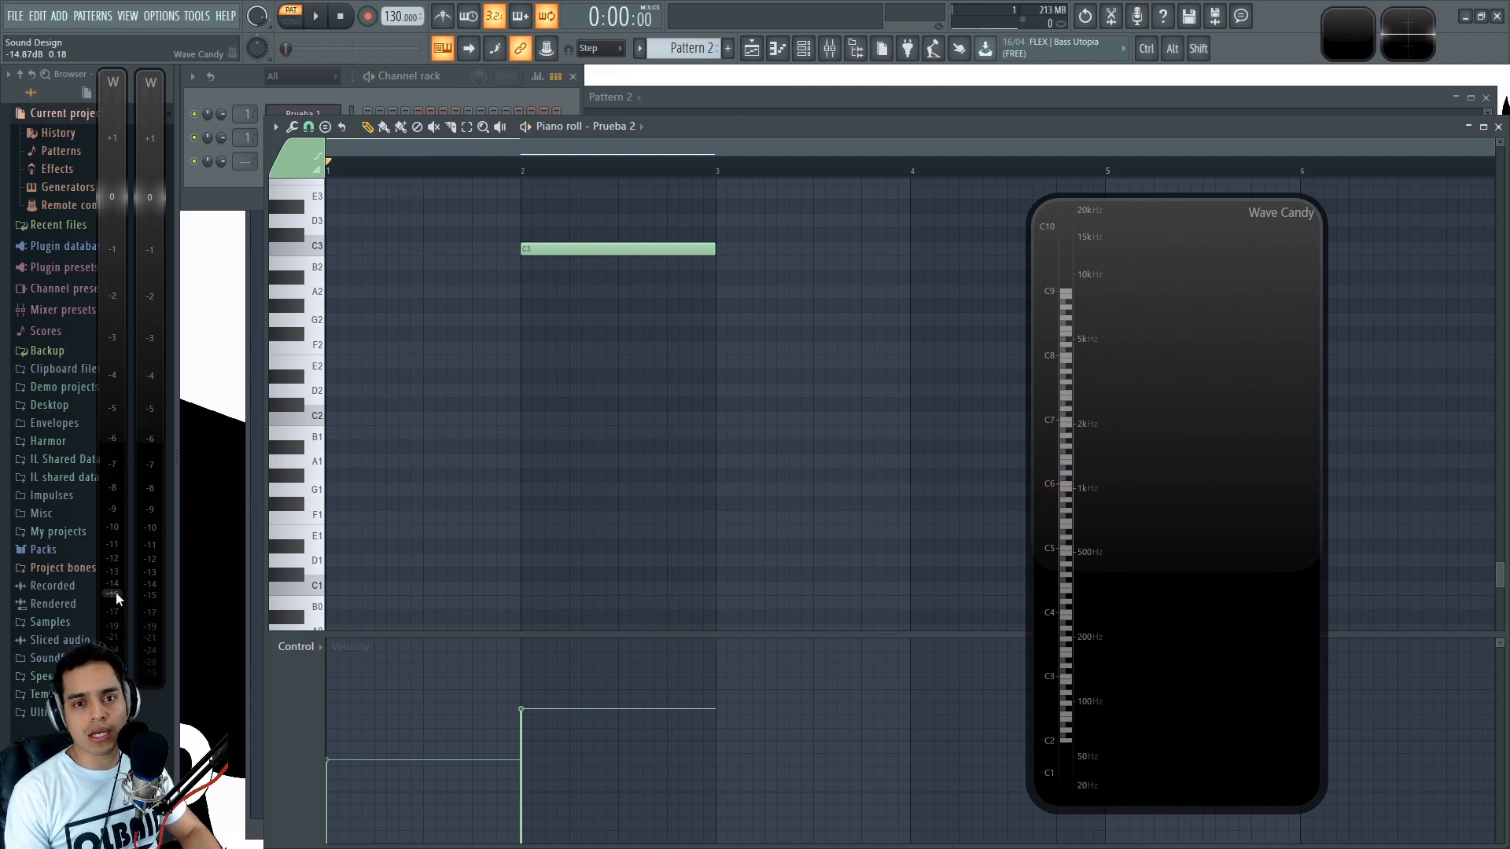
# - Return to the Prueba 1 instrument window and play C5 and C4 test notes to compare their levels
pyautogui.press('alt')
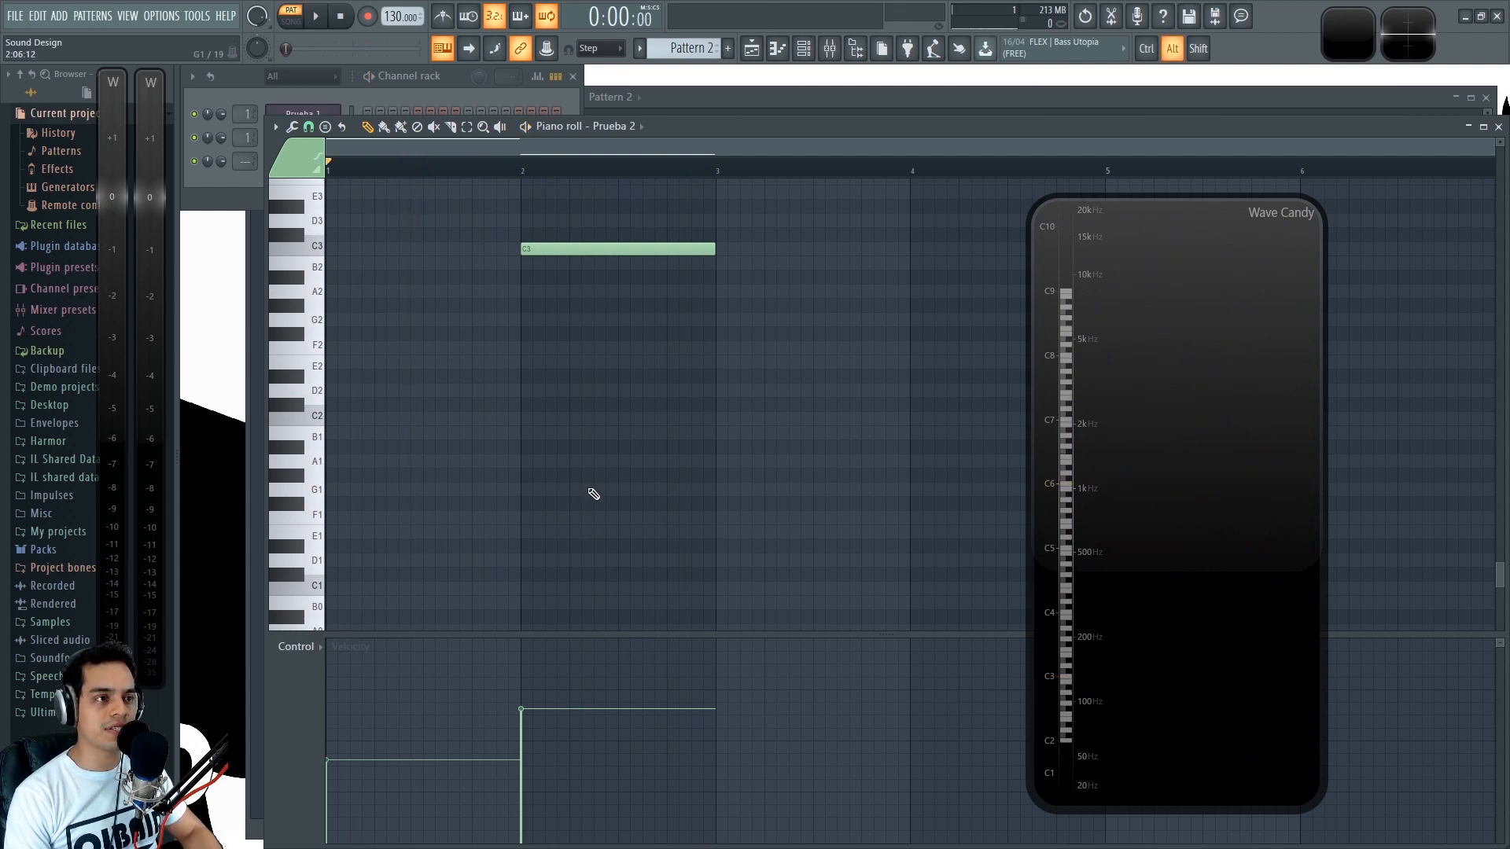
pyautogui.hotkey('alt', 'Tab')
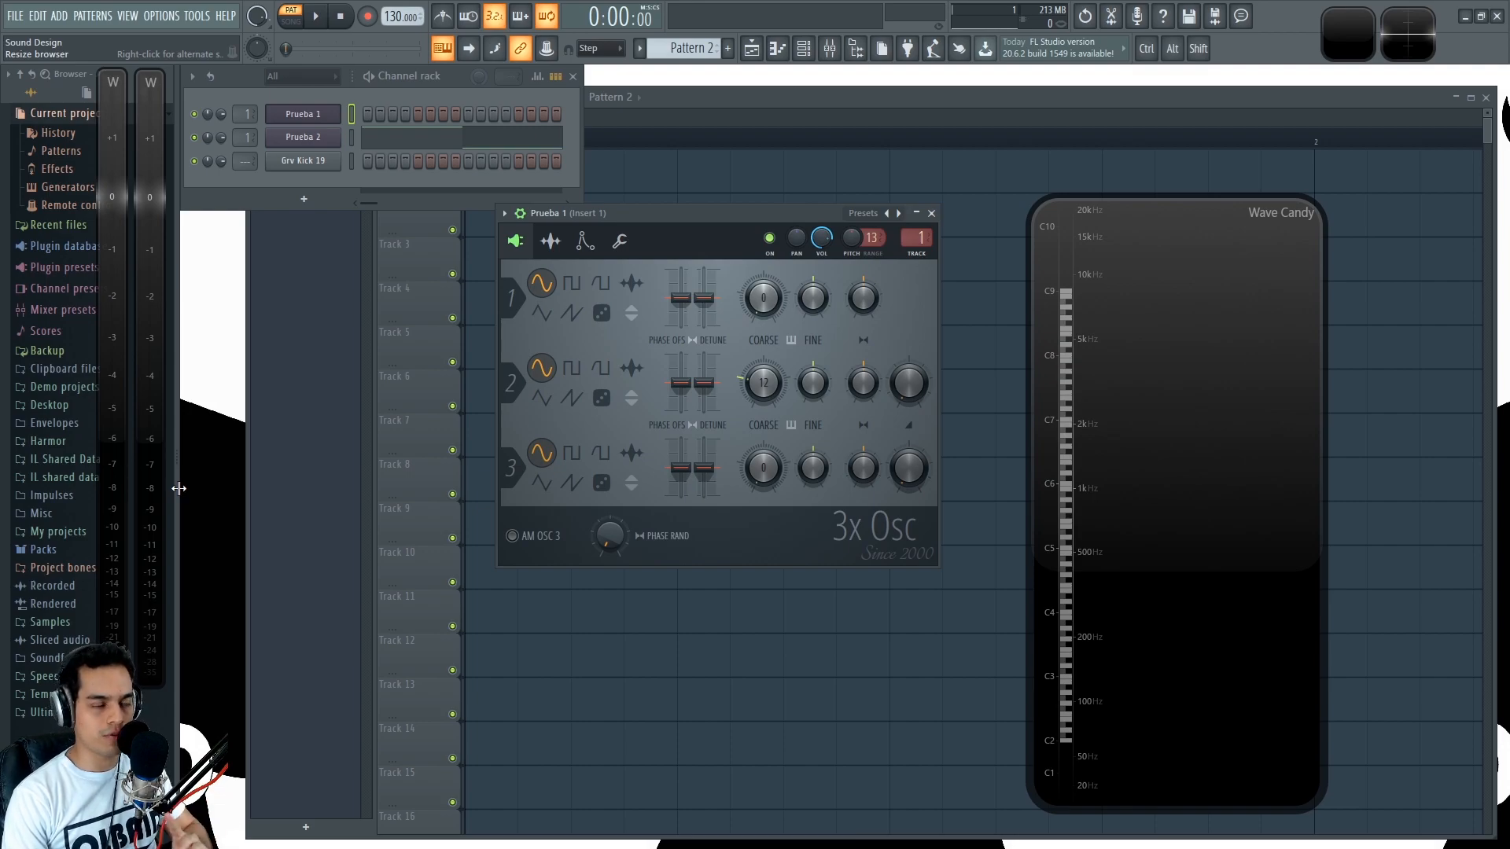
pyautogui.press('q')
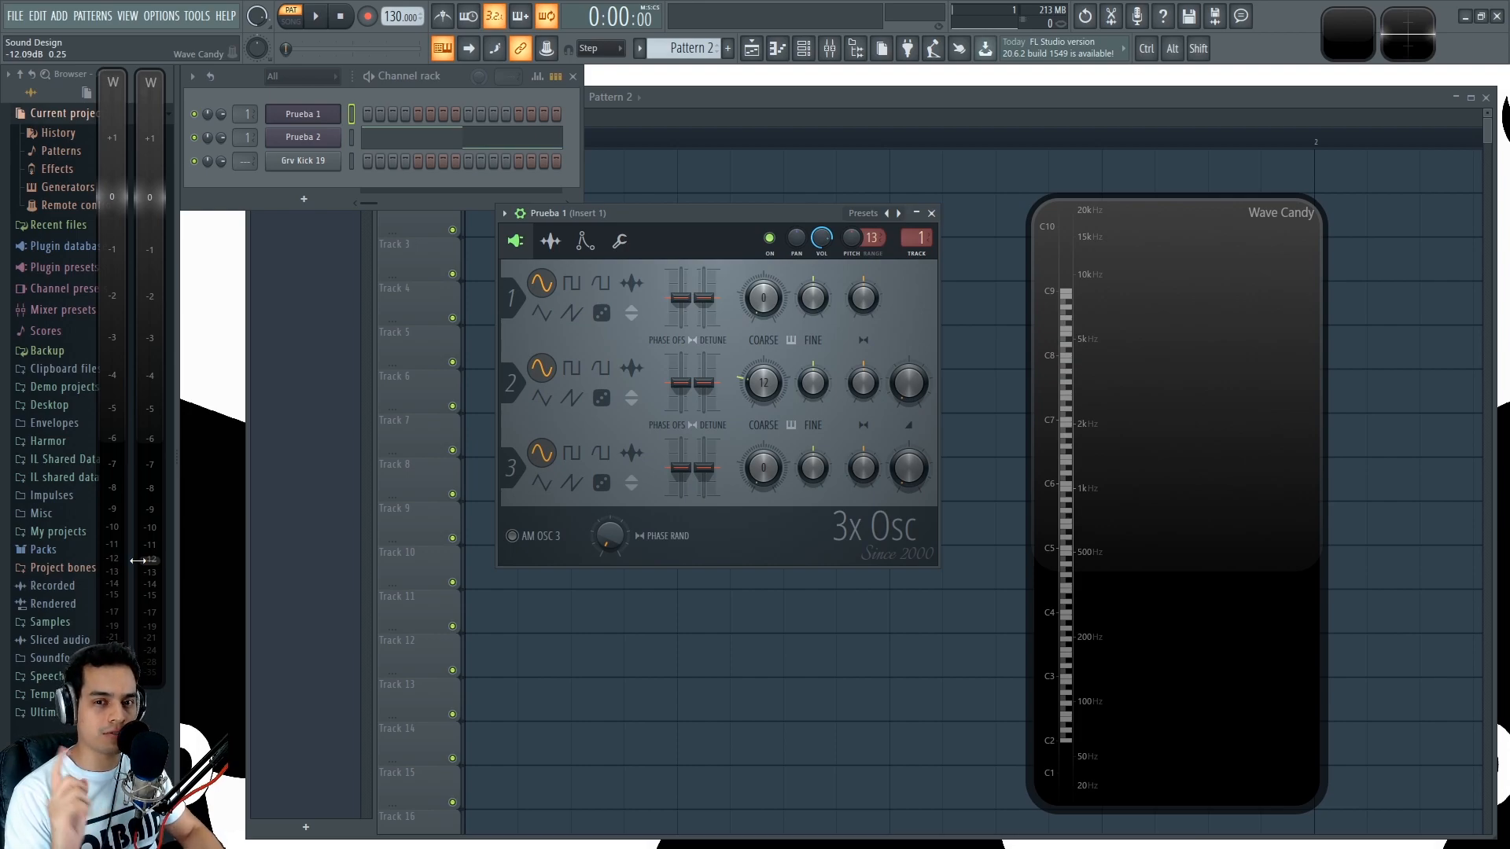
pyautogui.press('q')
pyautogui.press('z')
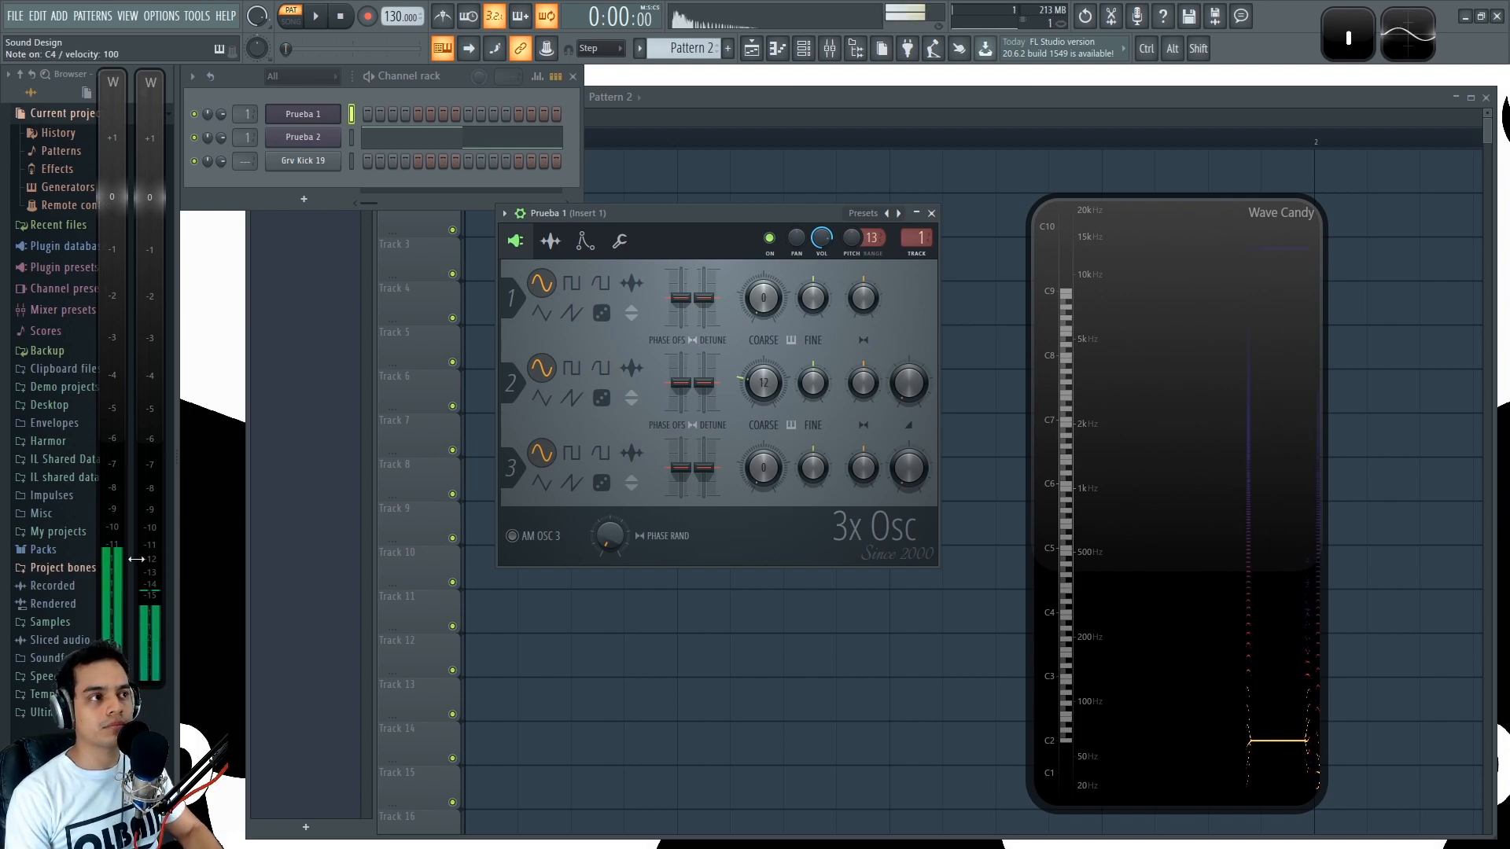
pyautogui.press('q')
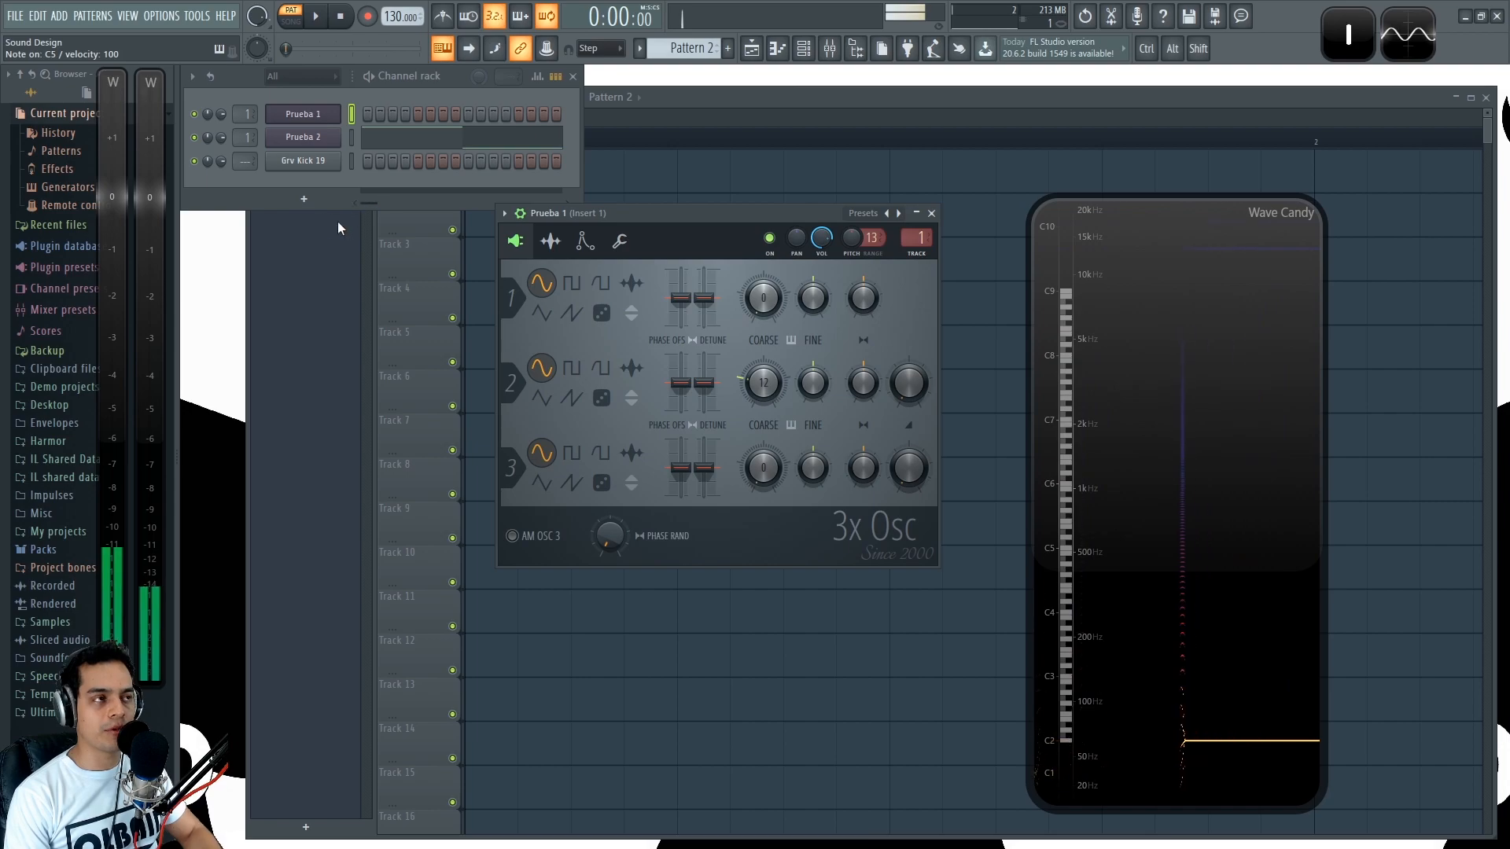
pyautogui.press('q')
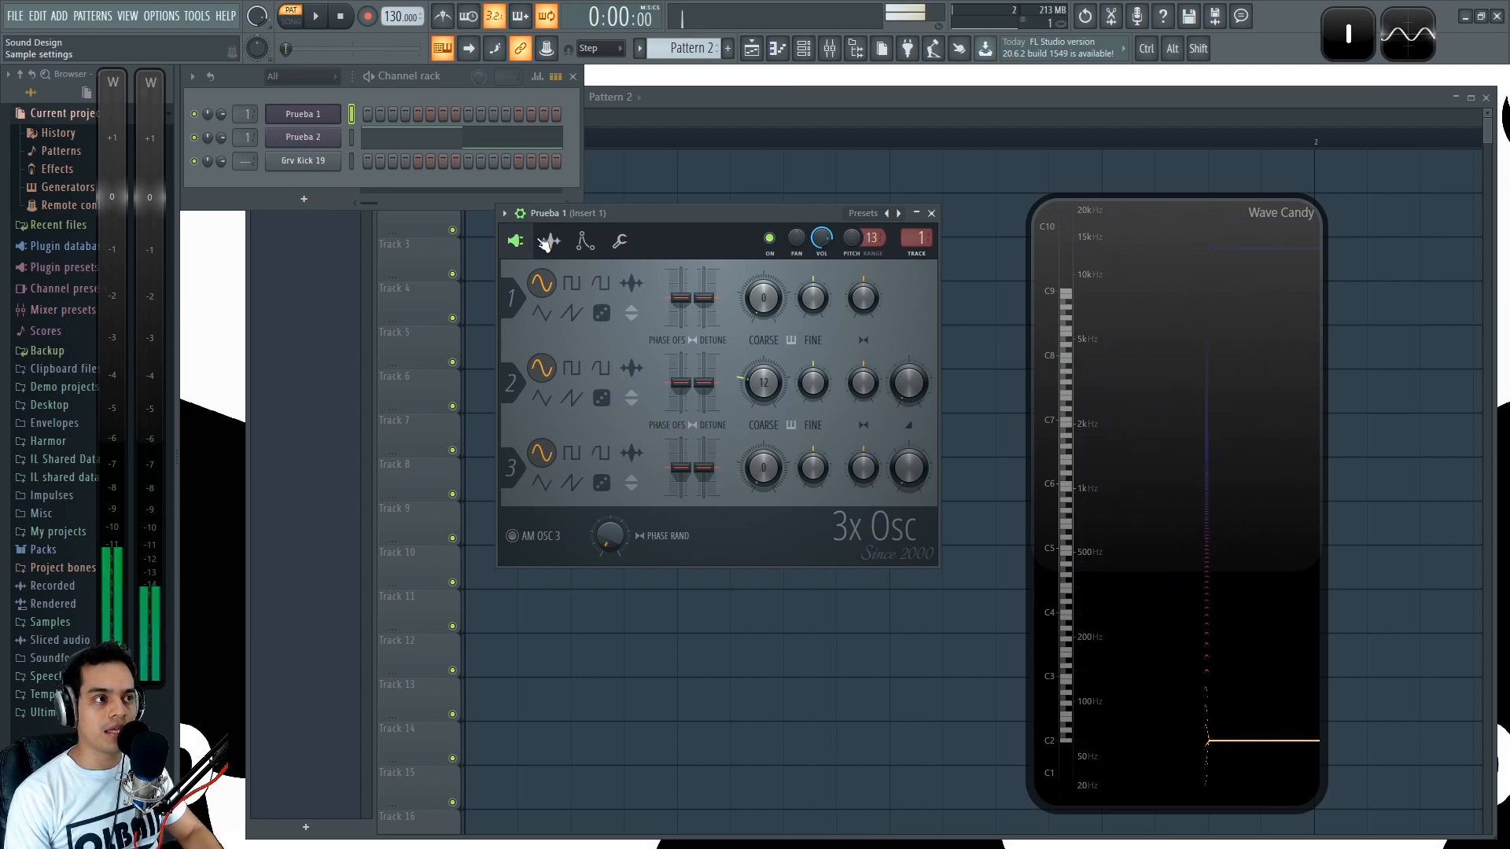
# - Show Prueba 1's envelope and instrument settings and hold a C5 note
pyautogui.click(551, 241)
pyautogui.click(584, 241)
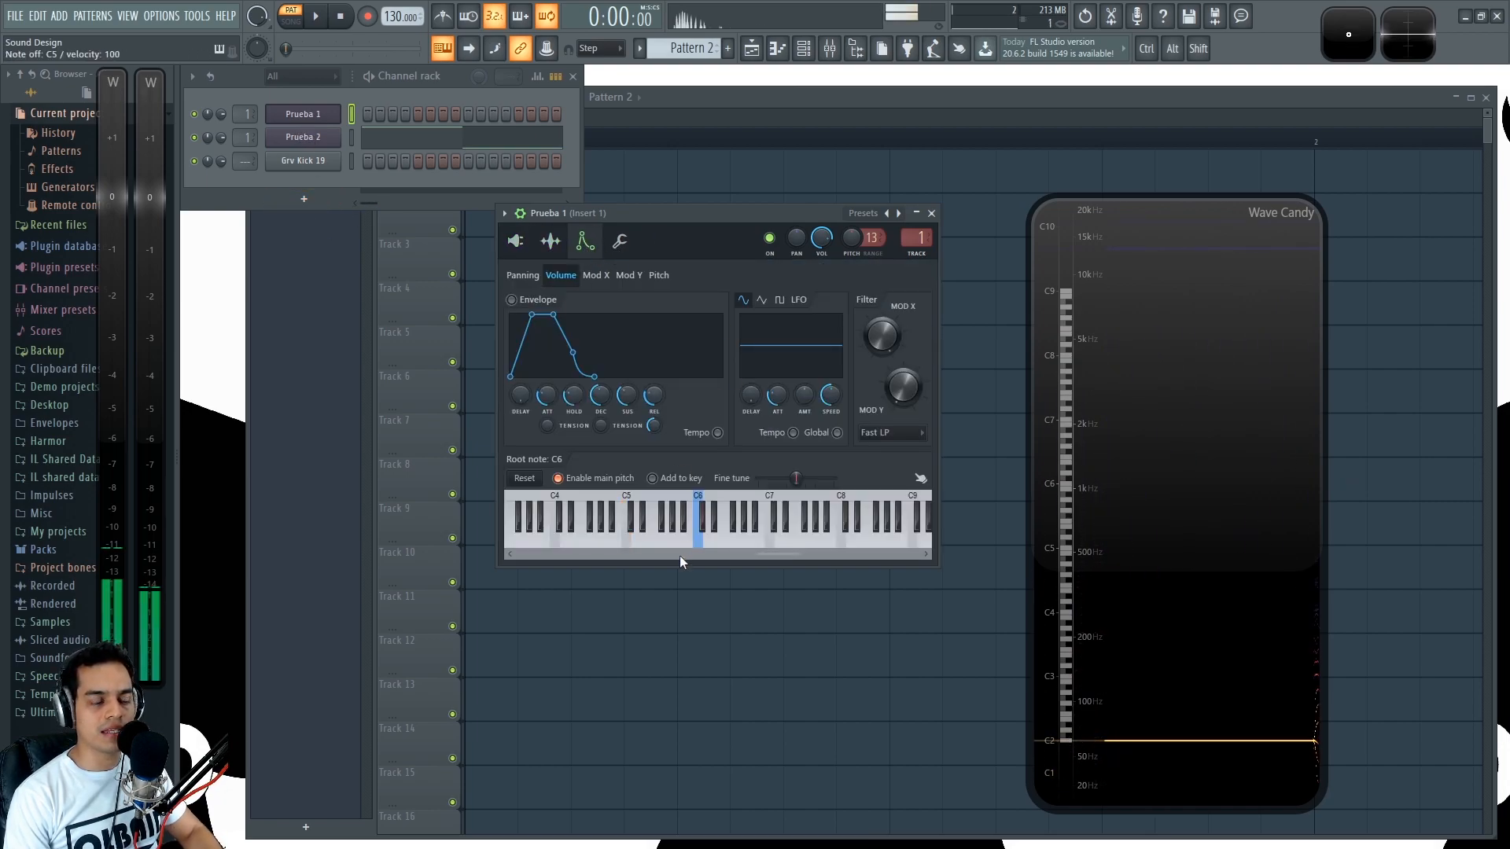
pyautogui.press('q')
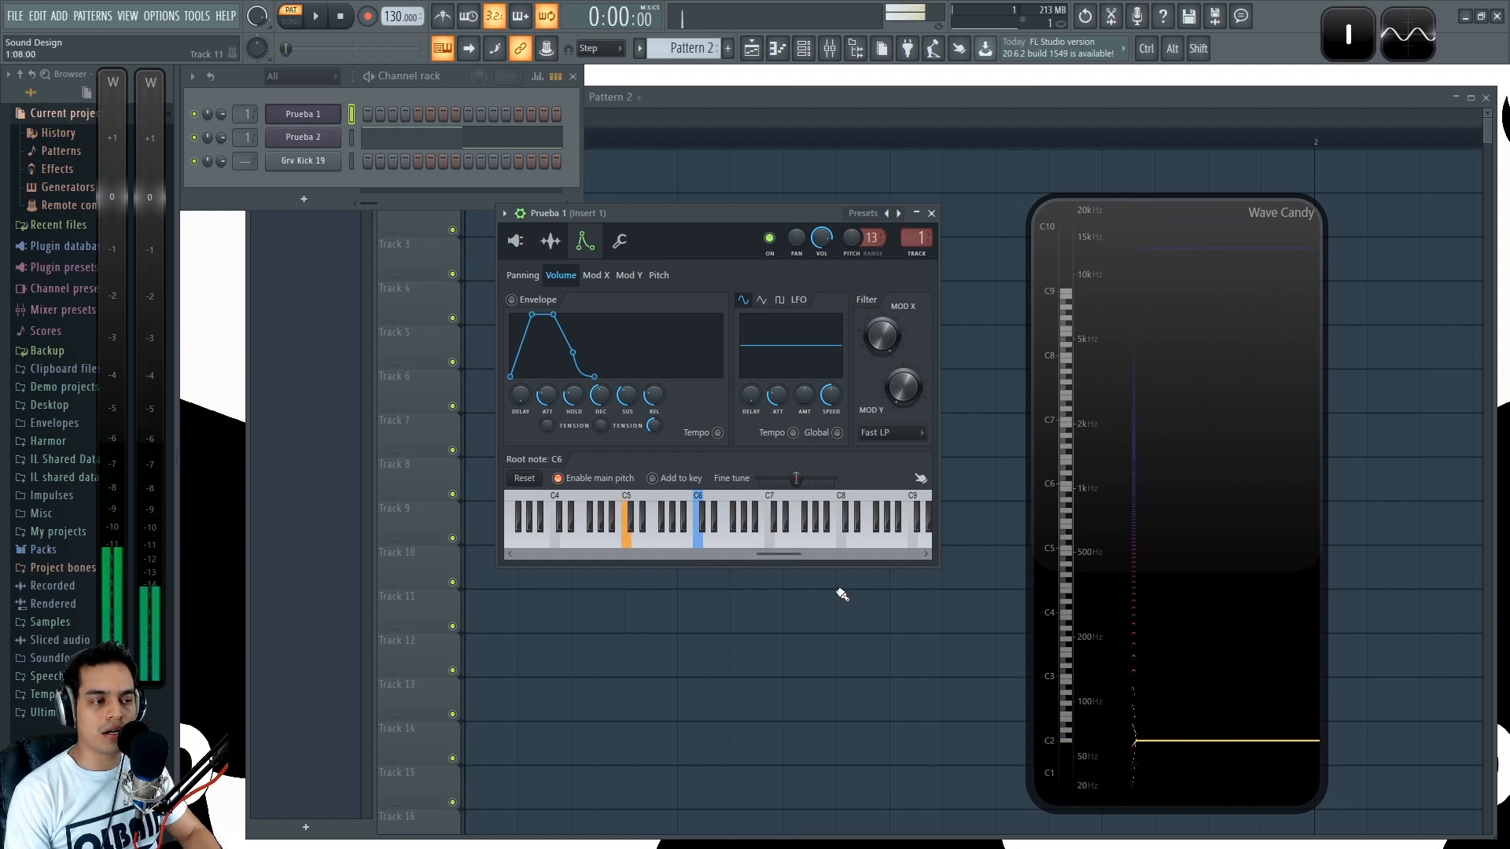
# - Try different root notes for Prueba 1 while holding C5, switching to G7, to C5 and back to G7
pyautogui.rightClick(761, 543)
pyautogui.rightClick(833, 543)
pyautogui.rightClick(825, 543)
pyautogui.rightClick(810, 543)
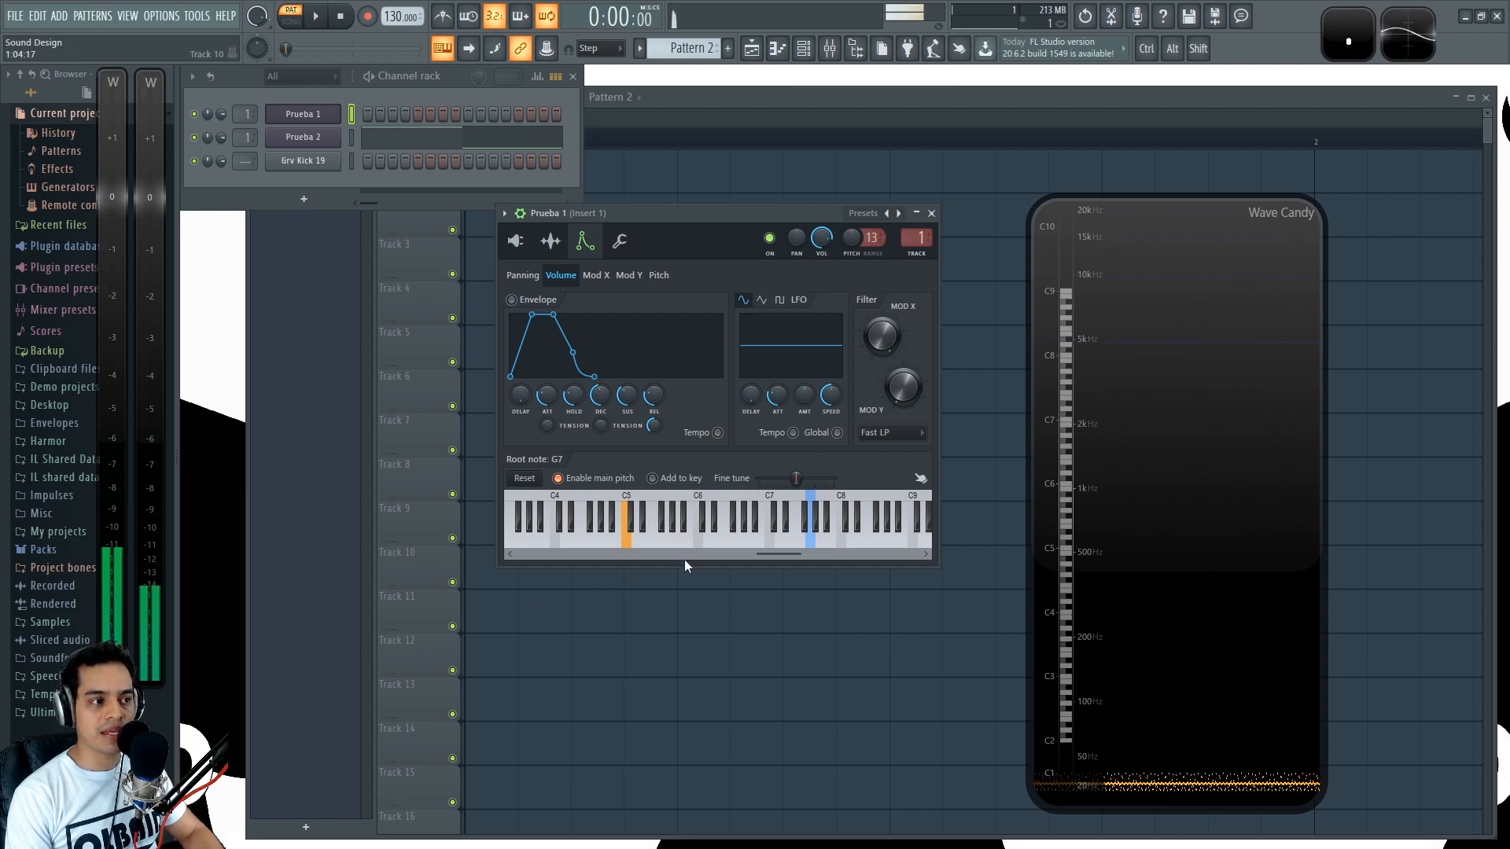
pyautogui.rightClick(627, 538)
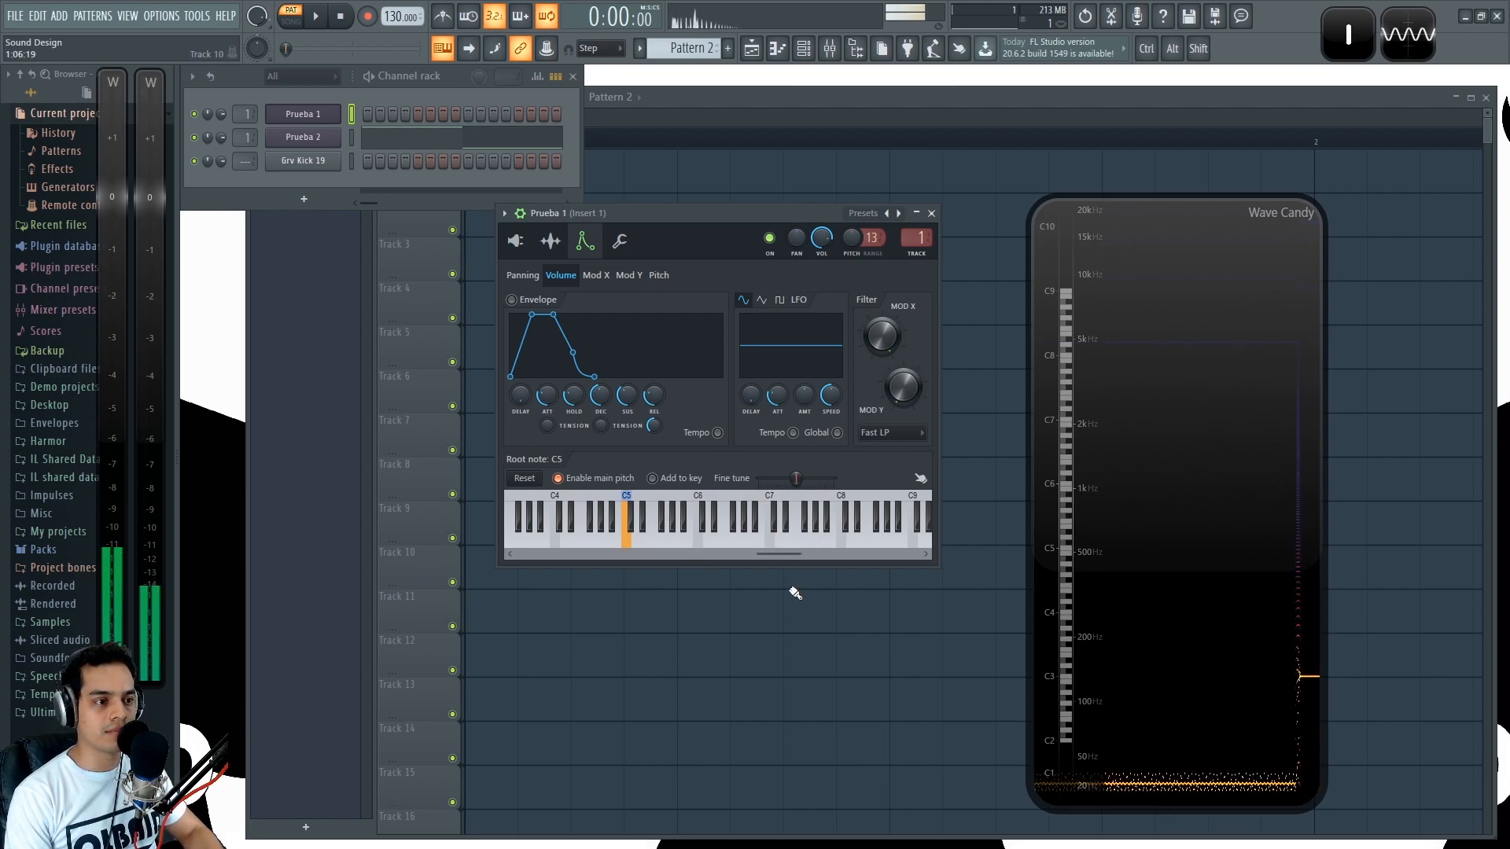
pyautogui.rightClick(814, 542)
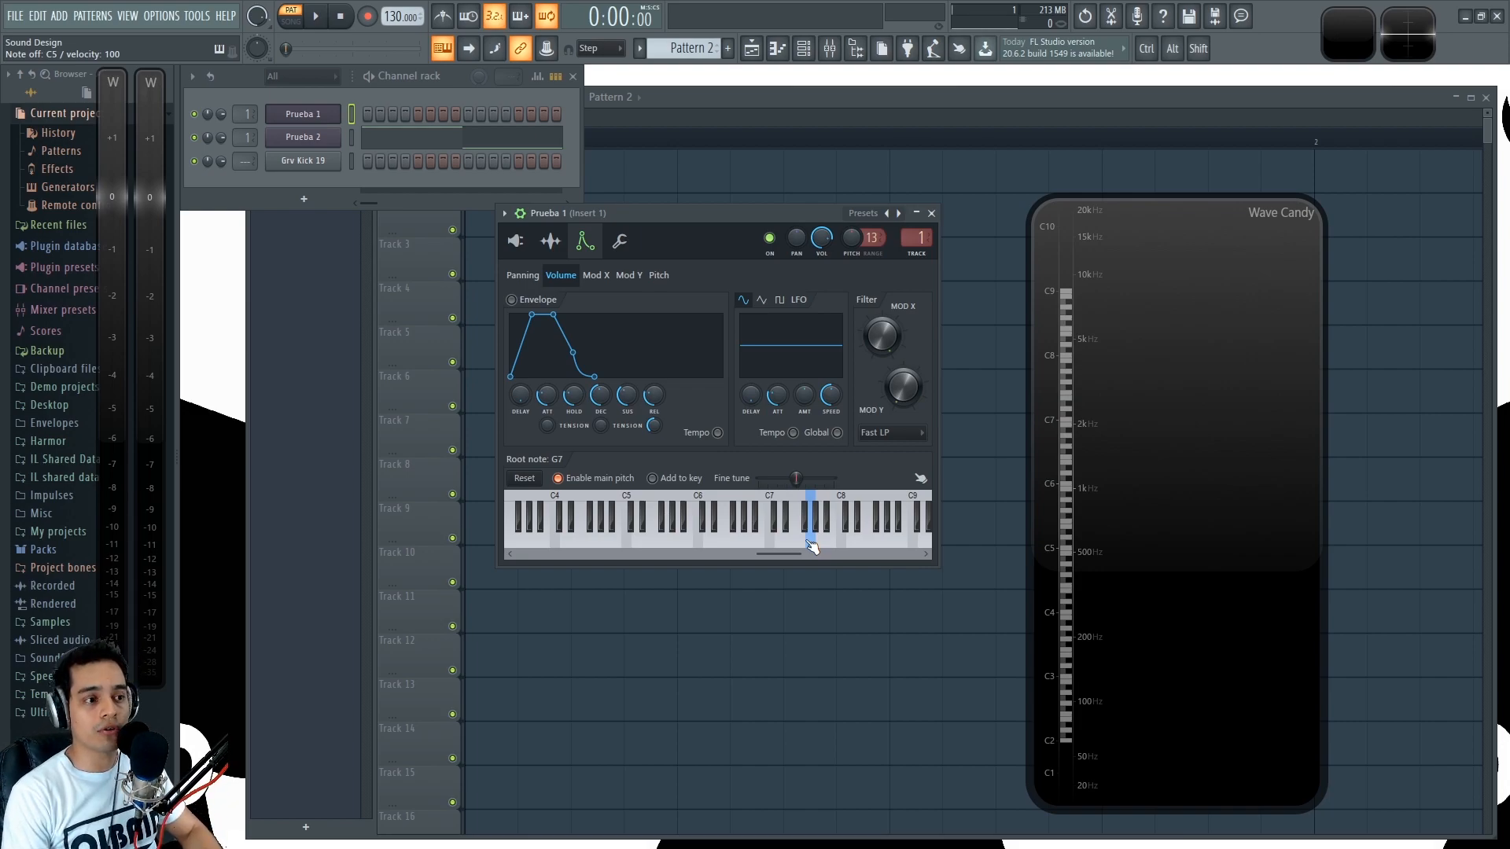
# - Play test notes with the G7 root note to examine the level on both meters
pyautogui.press('z')
pyautogui.press('q')
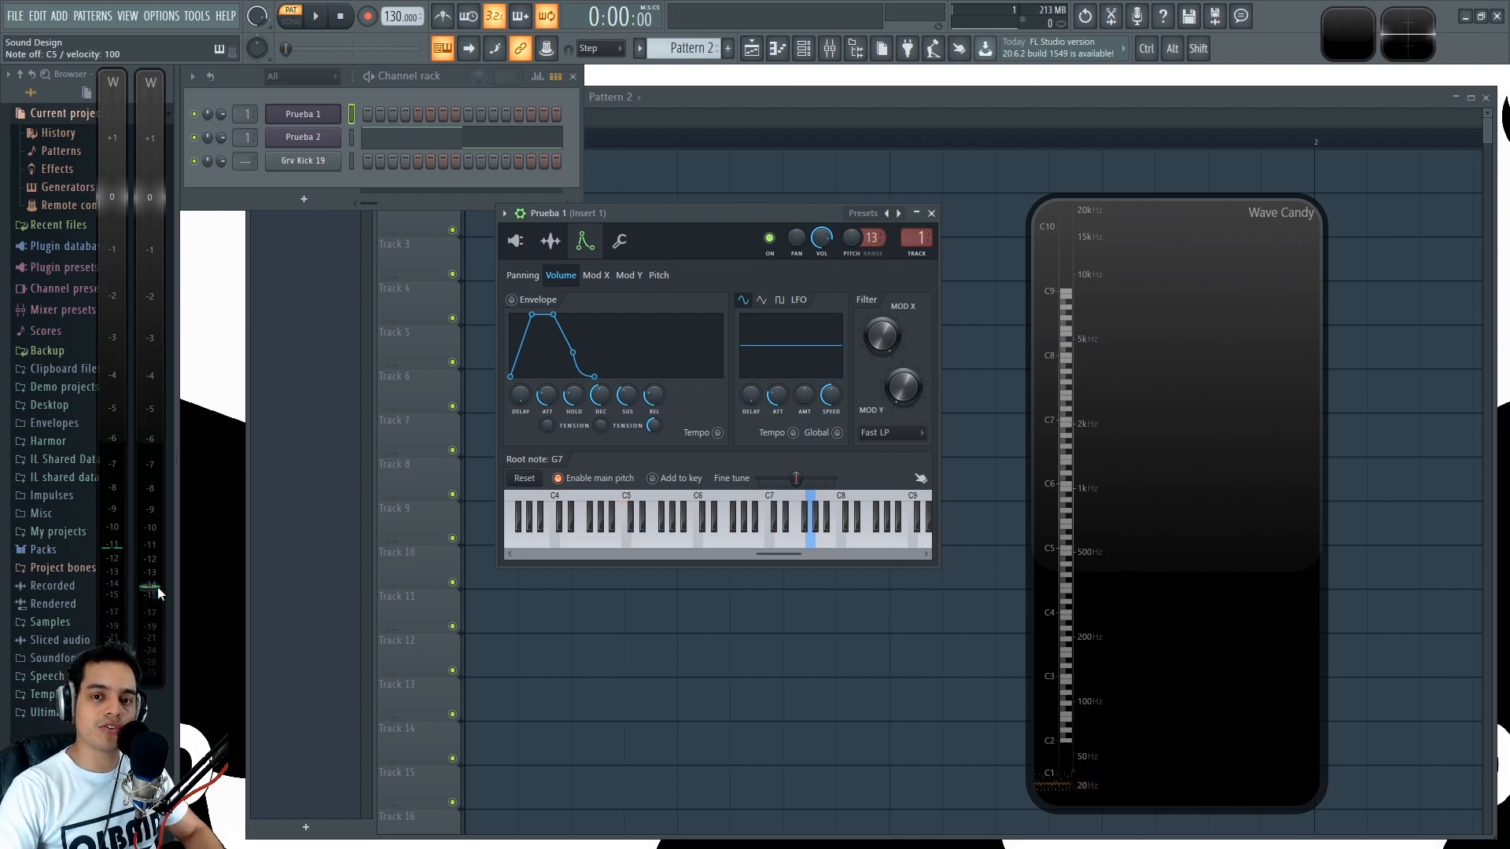
pyautogui.press('z')
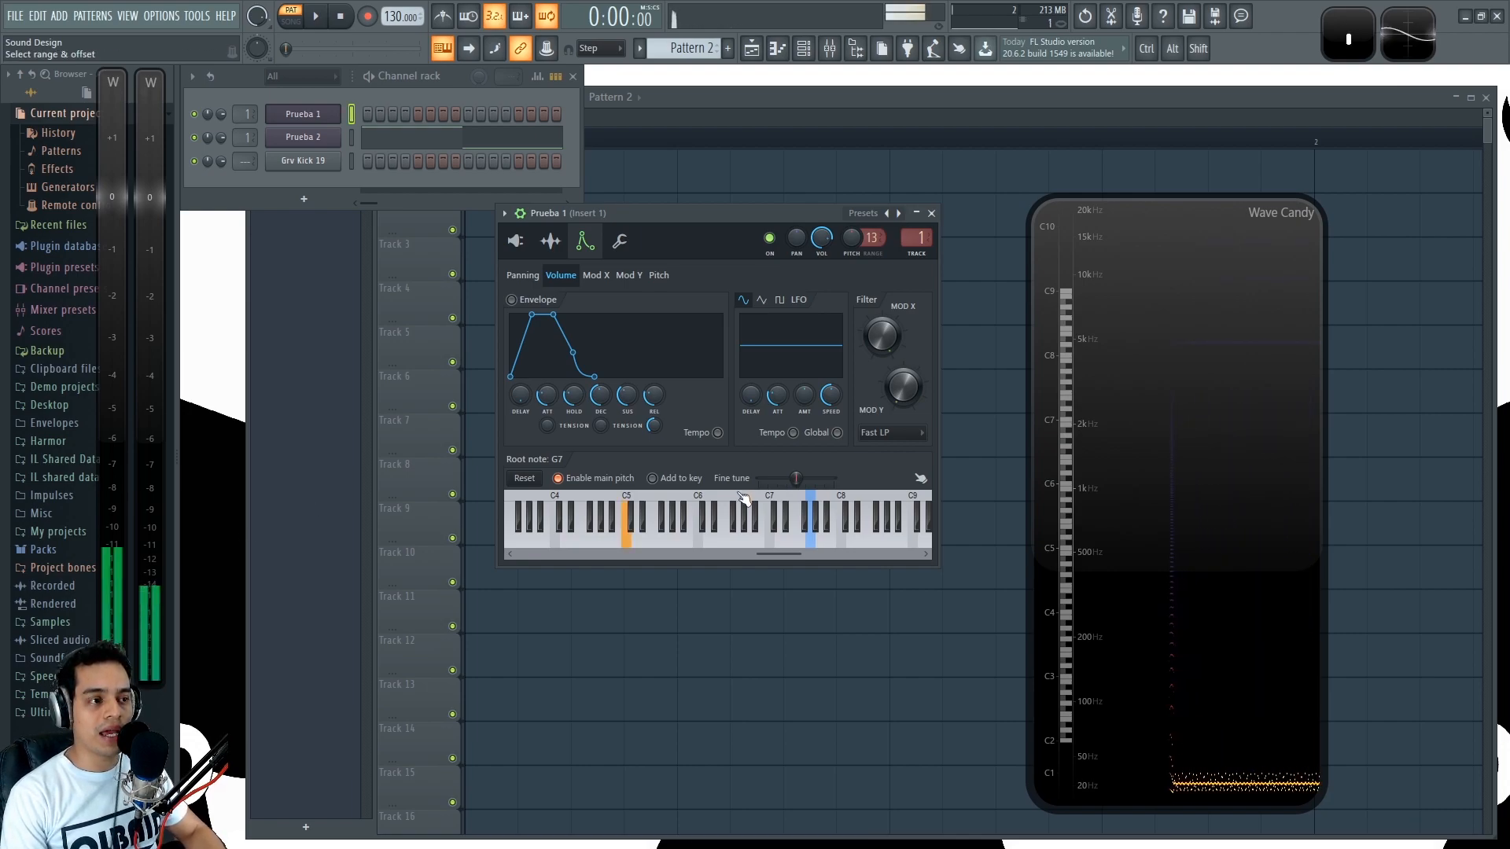
# - Set Prueba 1's root note to F6 and play repeated C5 notes to check the levels
pyautogui.rightClick(729, 543)
pyautogui.press('z')
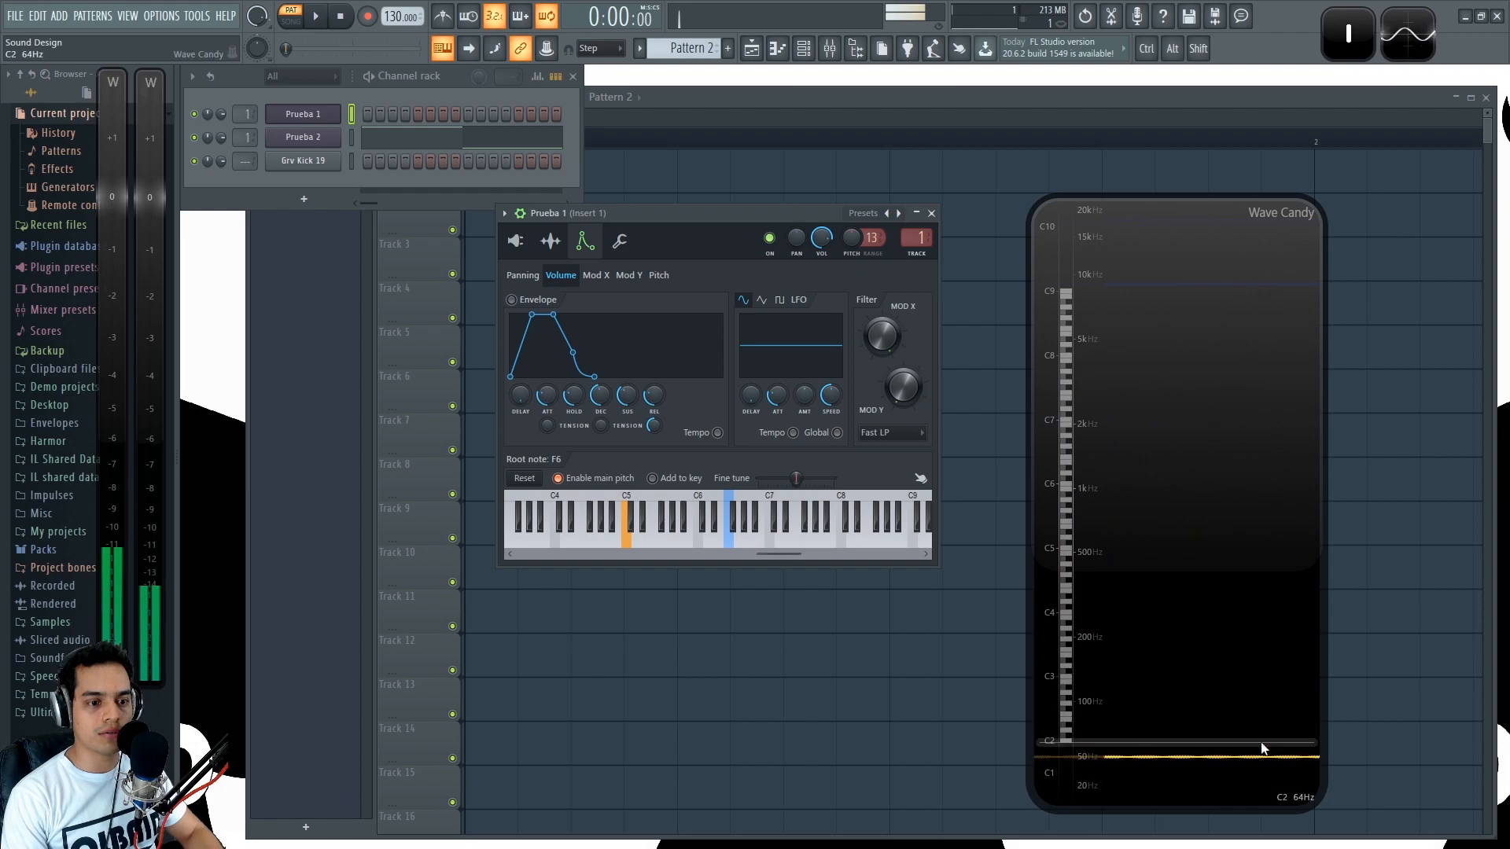
pyautogui.press('z')
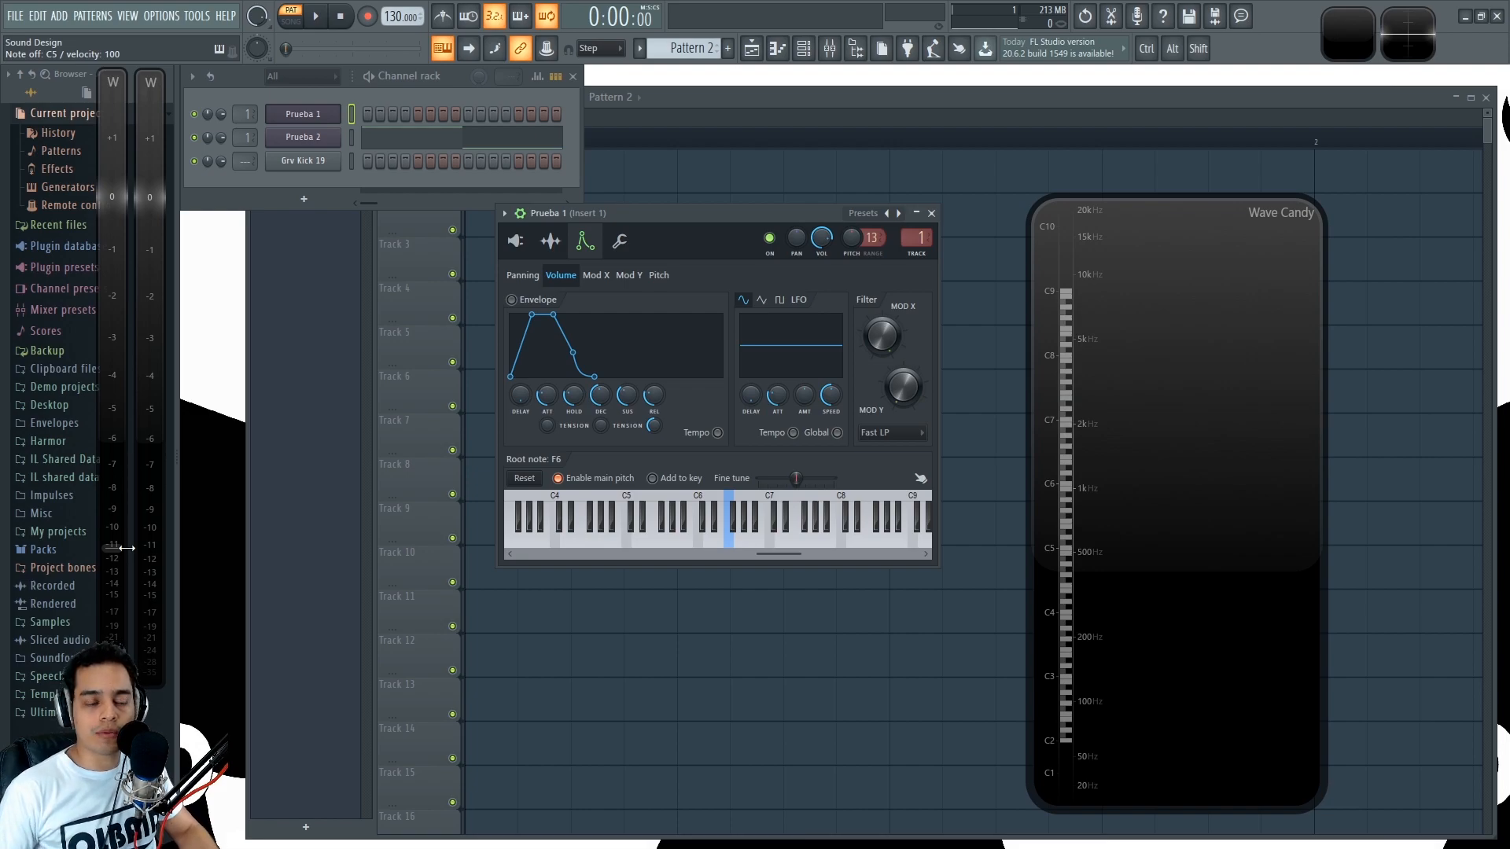
pyautogui.press('z')
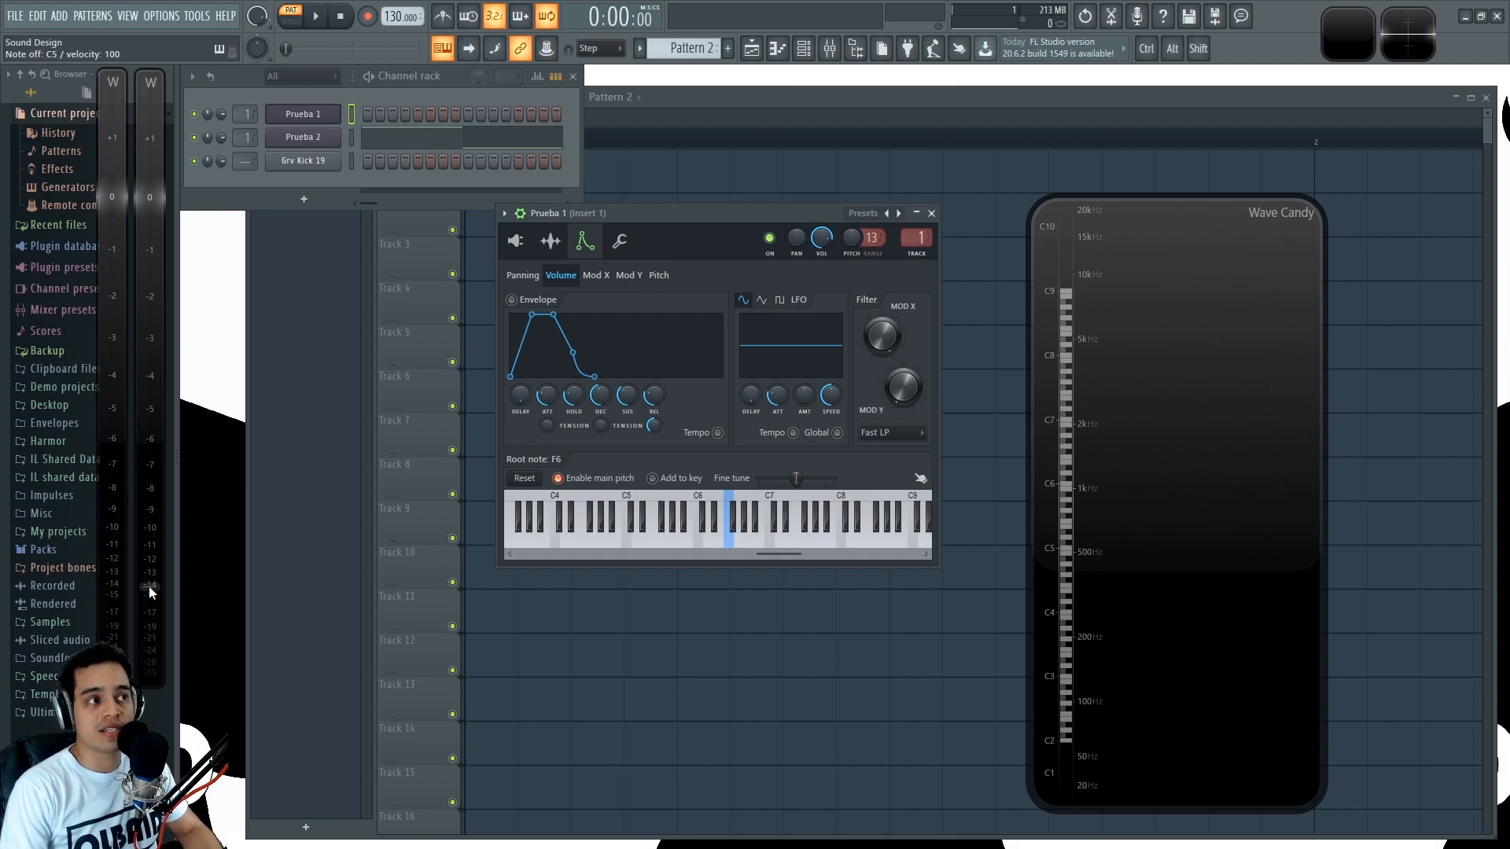
pyautogui.press('z')
# - Raise Prueba 1's channel volume and play repeated C5 notes through both meters
pyautogui.moveTo(221, 115); pyautogui.dragTo(226, 62)
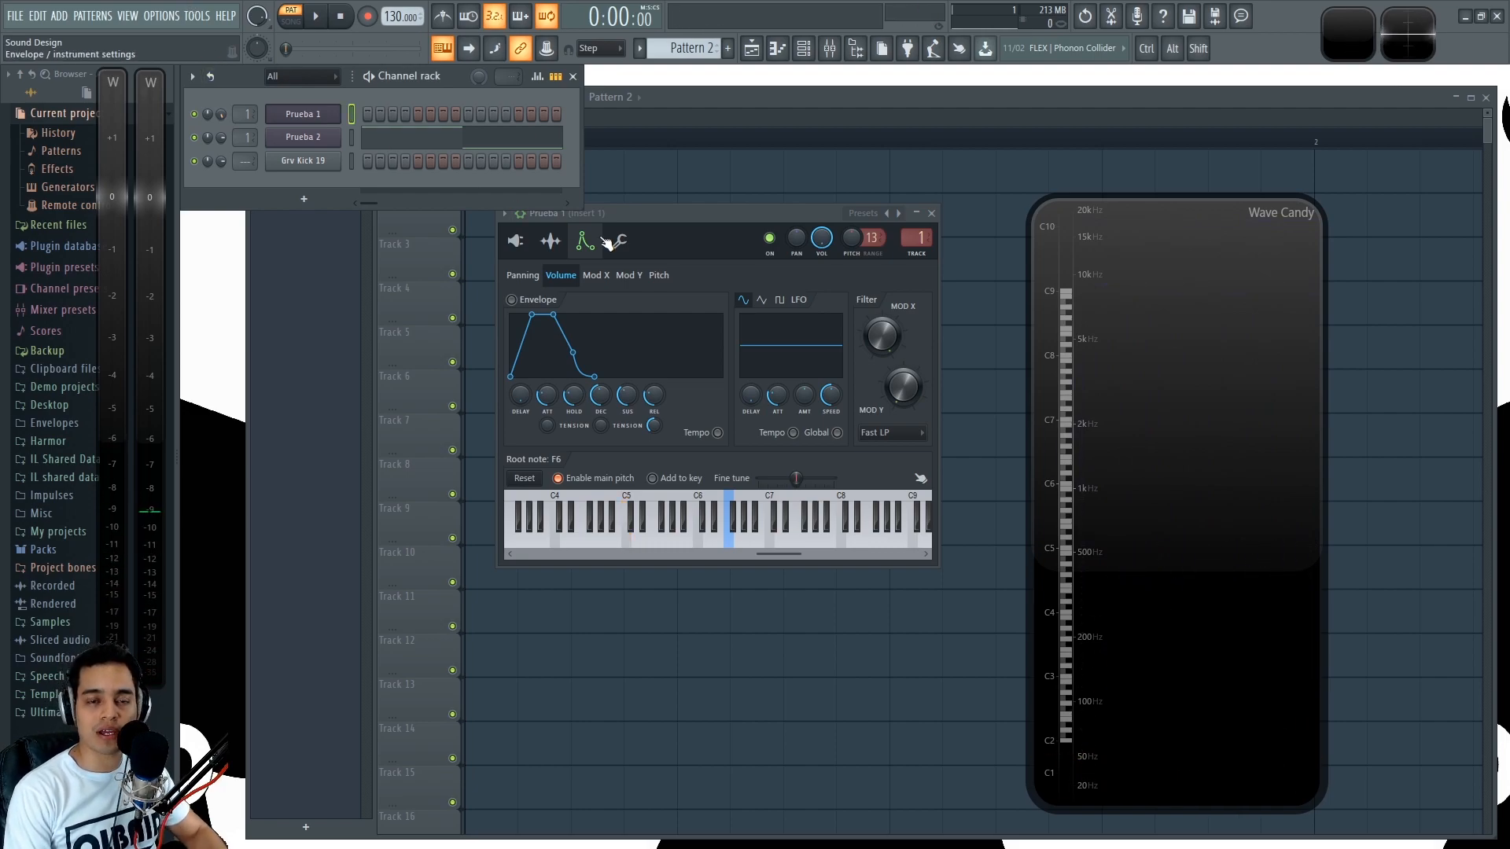
pyautogui.press('z')
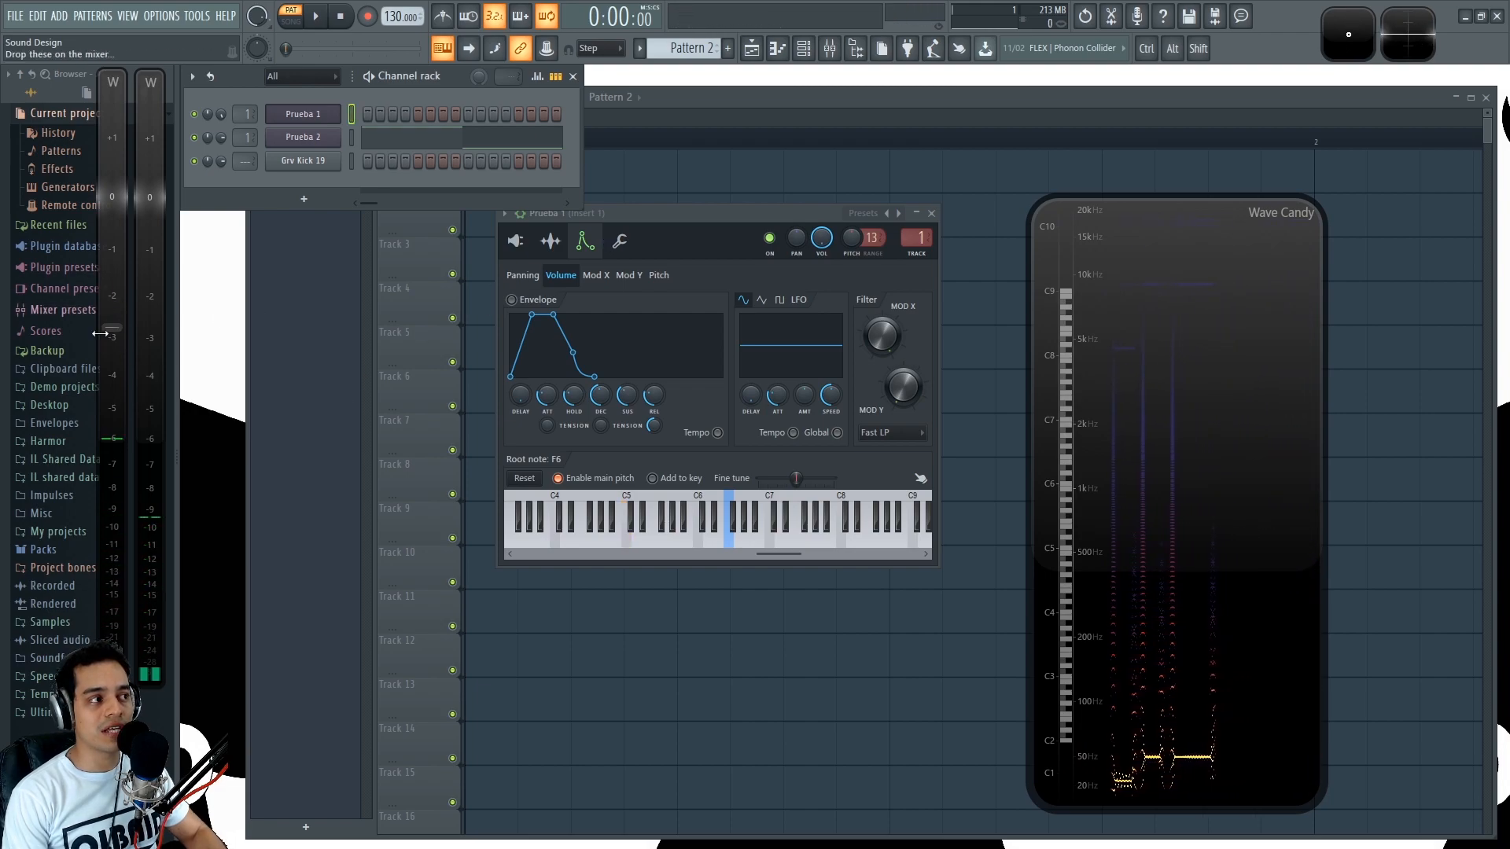
pyautogui.press('z')
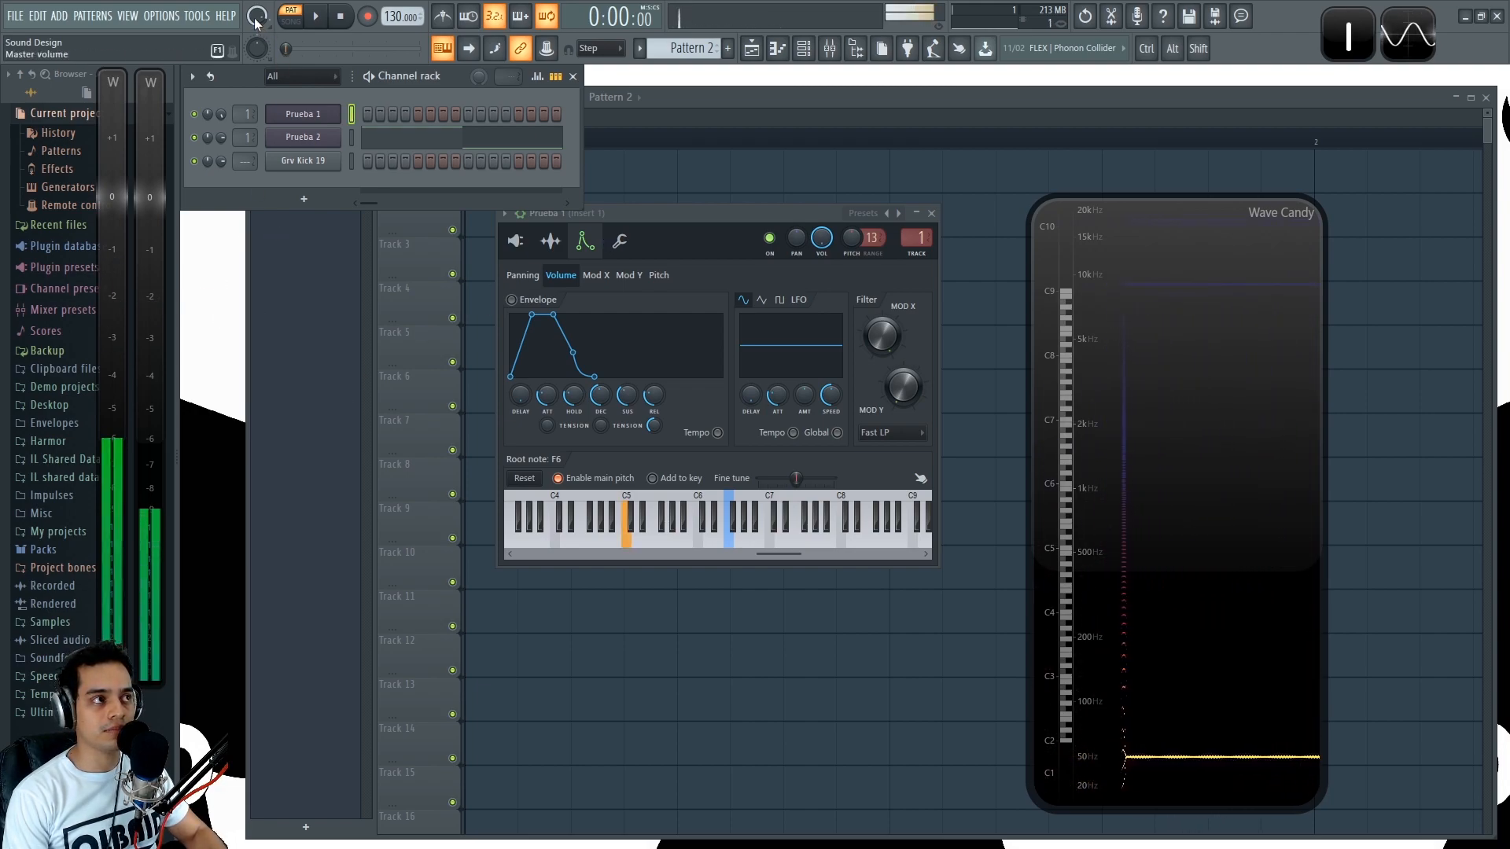
pyautogui.press('z')
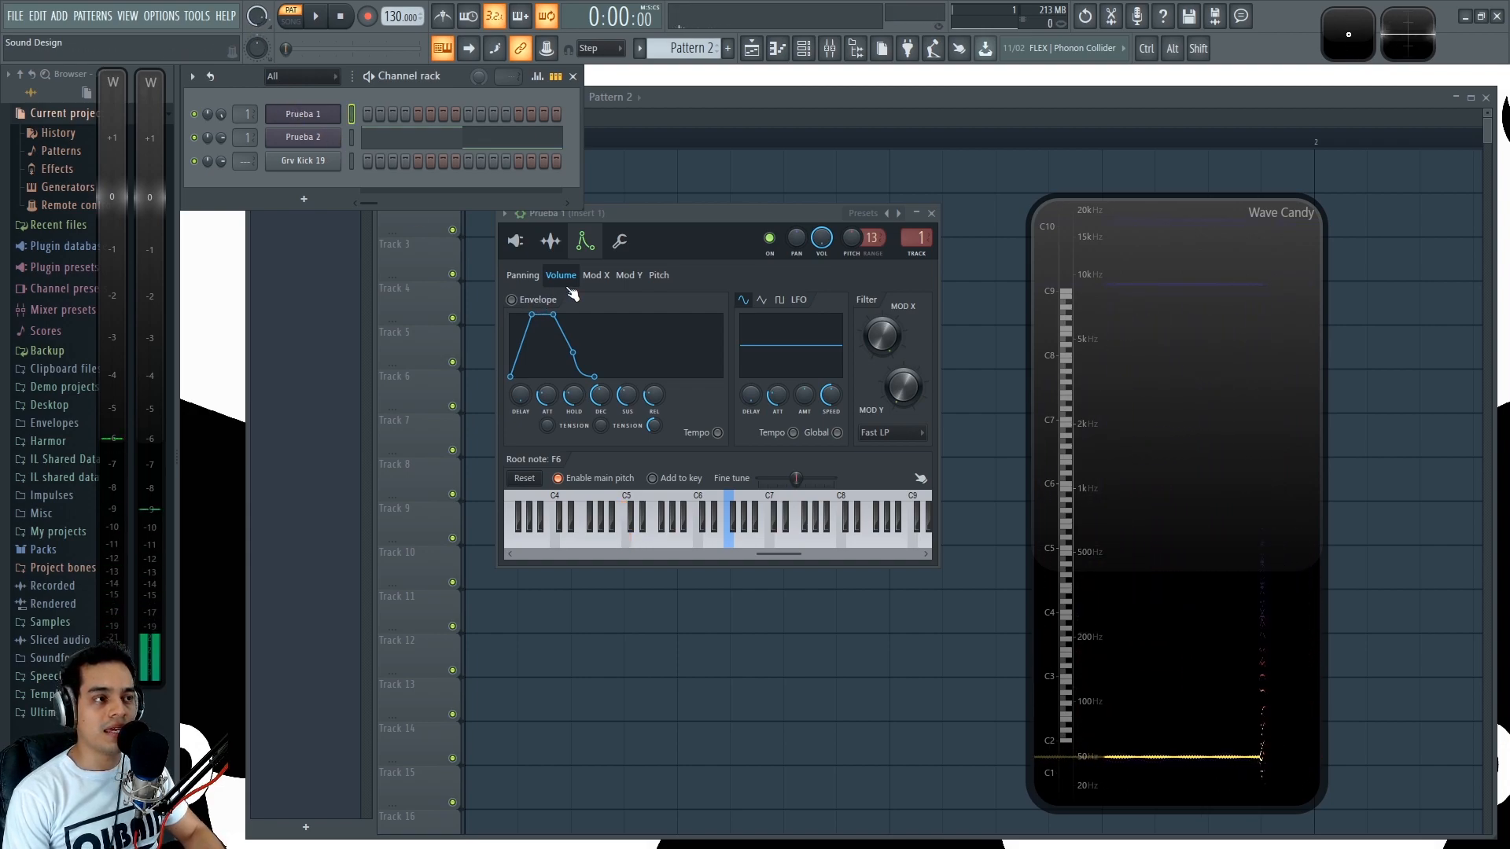
# - Play test notes on Prueba 1 with the F6 root note to examine the frequency and level displays
pyautogui.press('z')
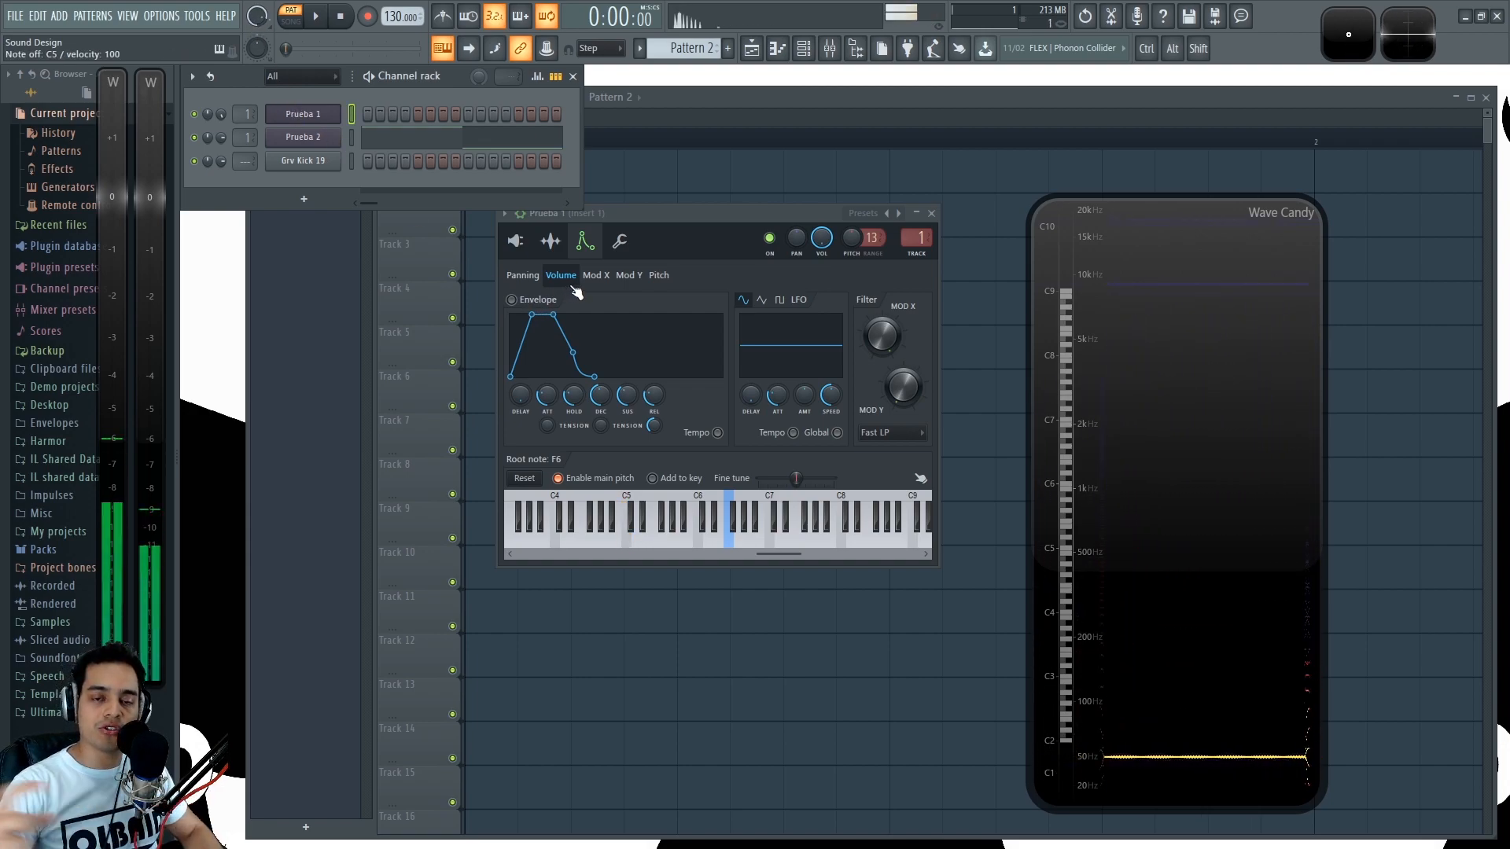
pyautogui.press('z')
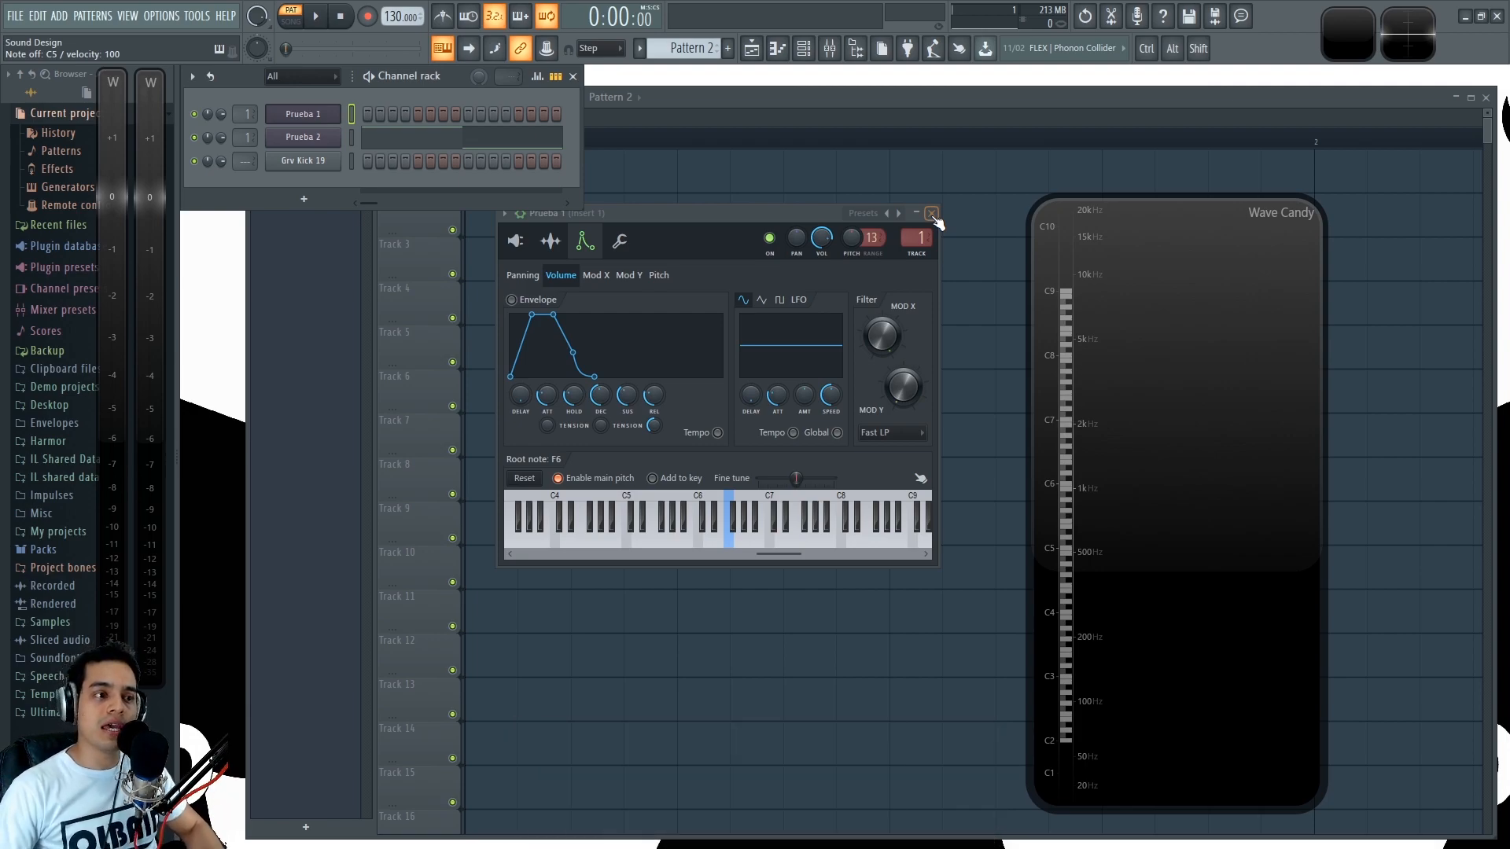
pyautogui.moveTo(782, 555); pyautogui.dragTo(522, 562)
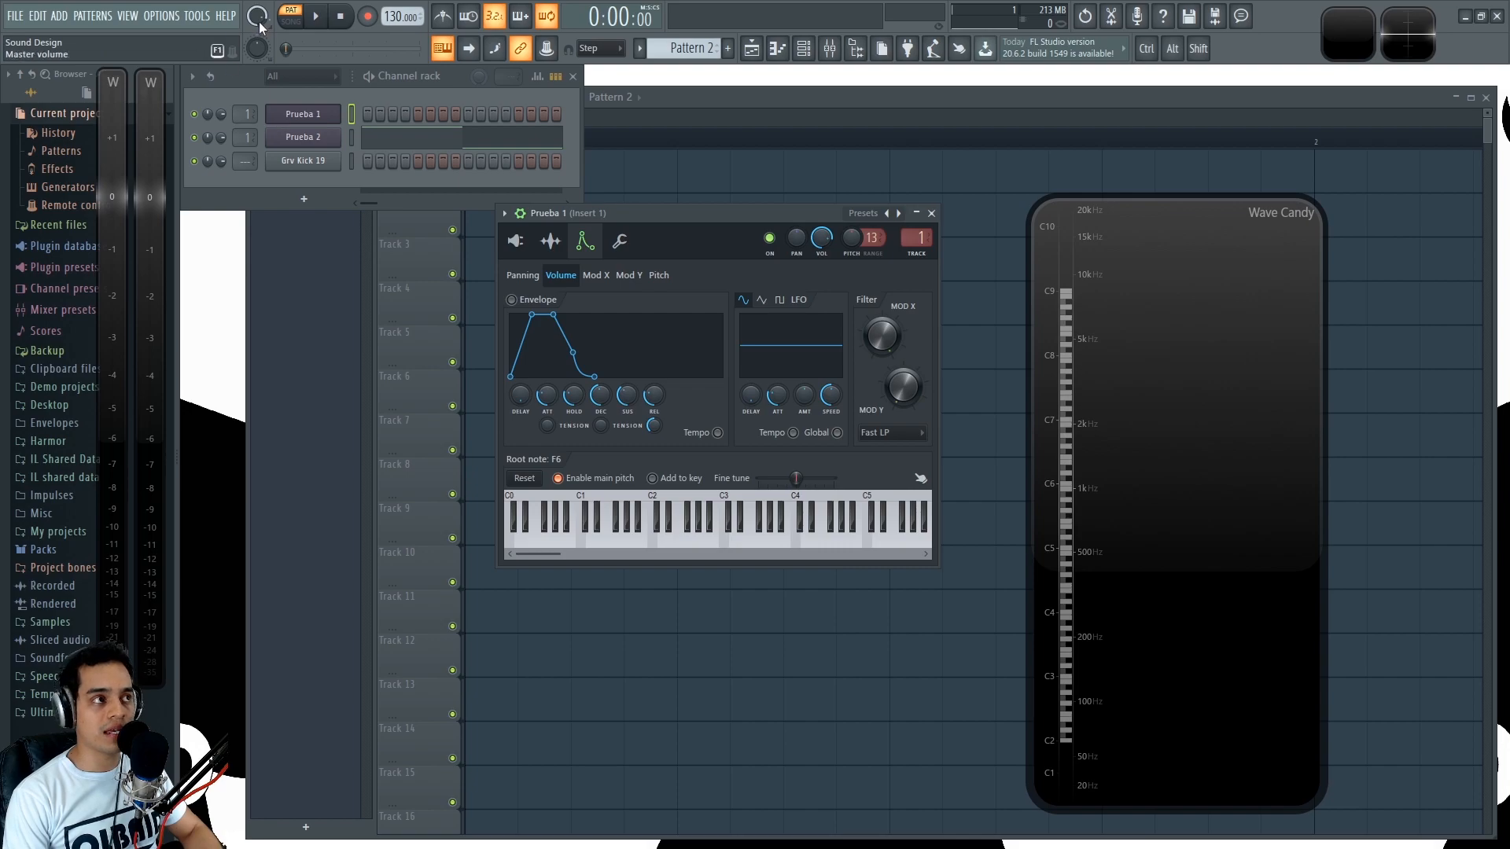
pyautogui.press('q')
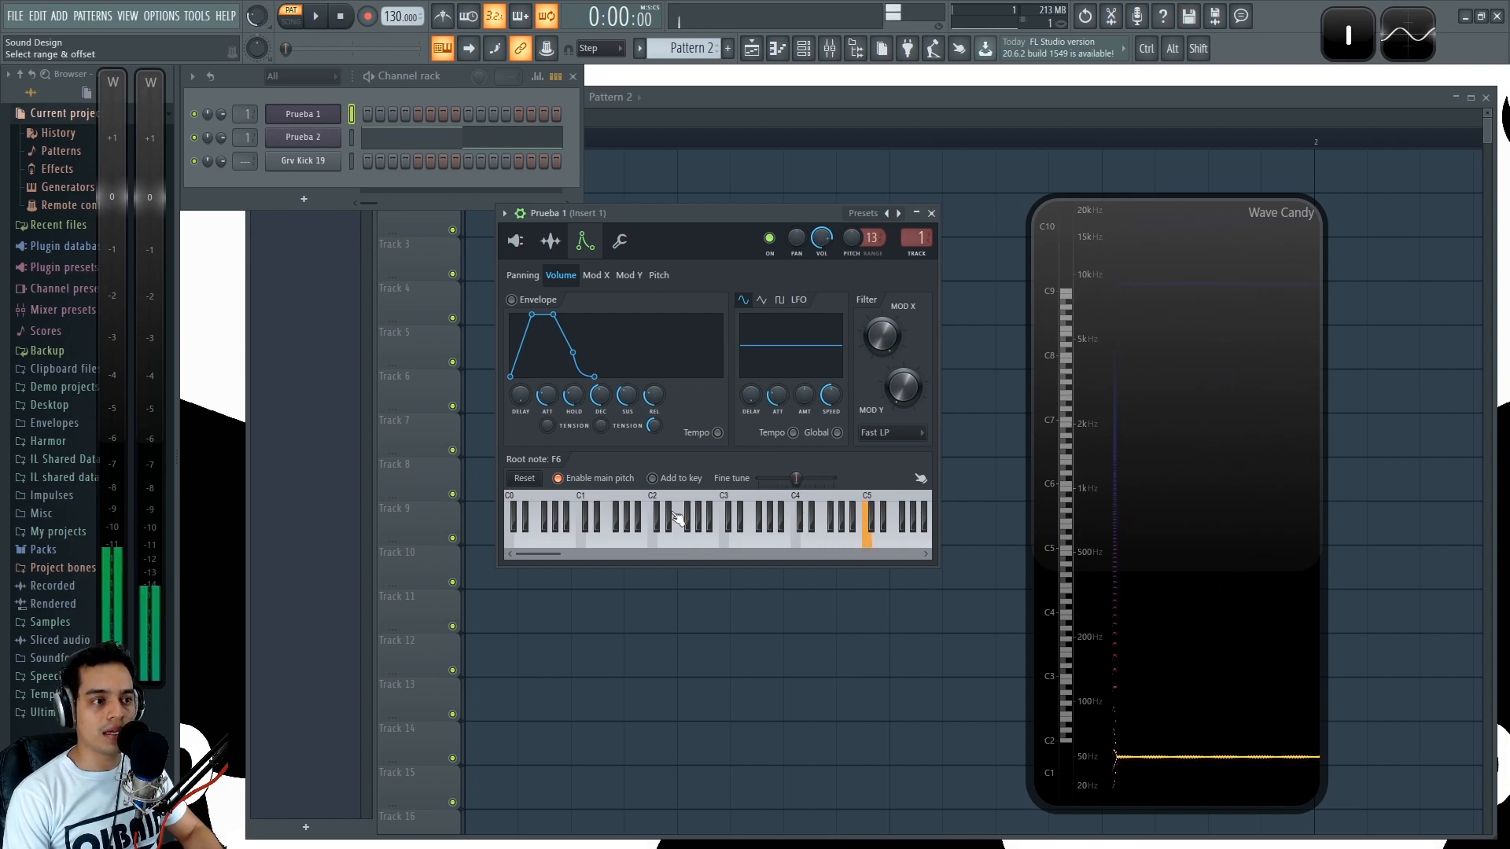
# - Raise oscillator 1's coarse pitch in 3x Osc and play a C5 note to check its frequency
pyautogui.click(519, 243)
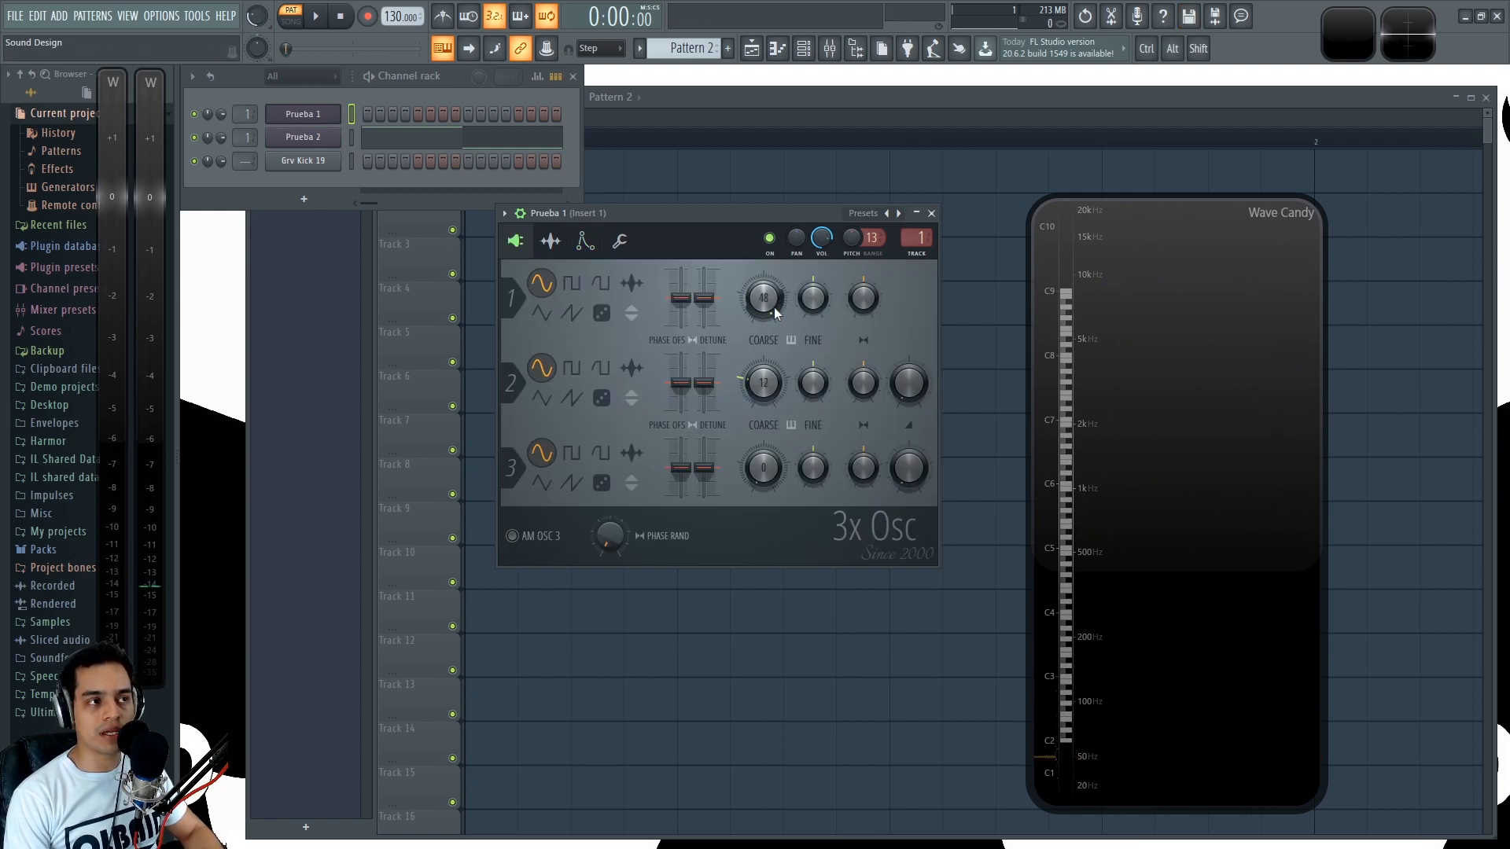
pyautogui.click(583, 242)
pyautogui.press('q')
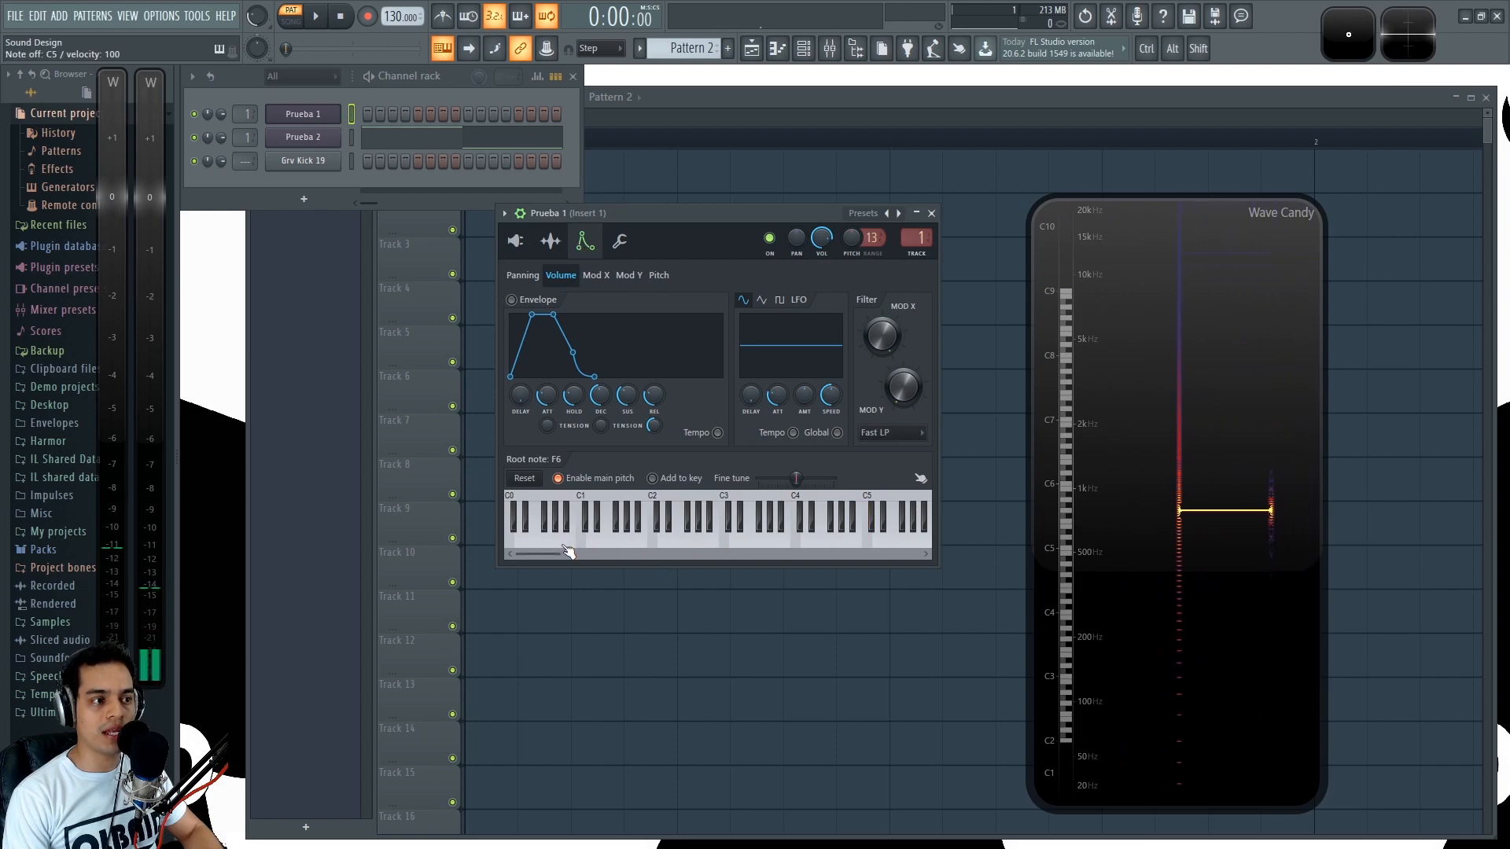
# - Try C0, C1 and D0 as Prueba 1's root note, playing C5 notes to check the highest frequencies
pyautogui.rightClick(515, 544)
pyautogui.press('q')
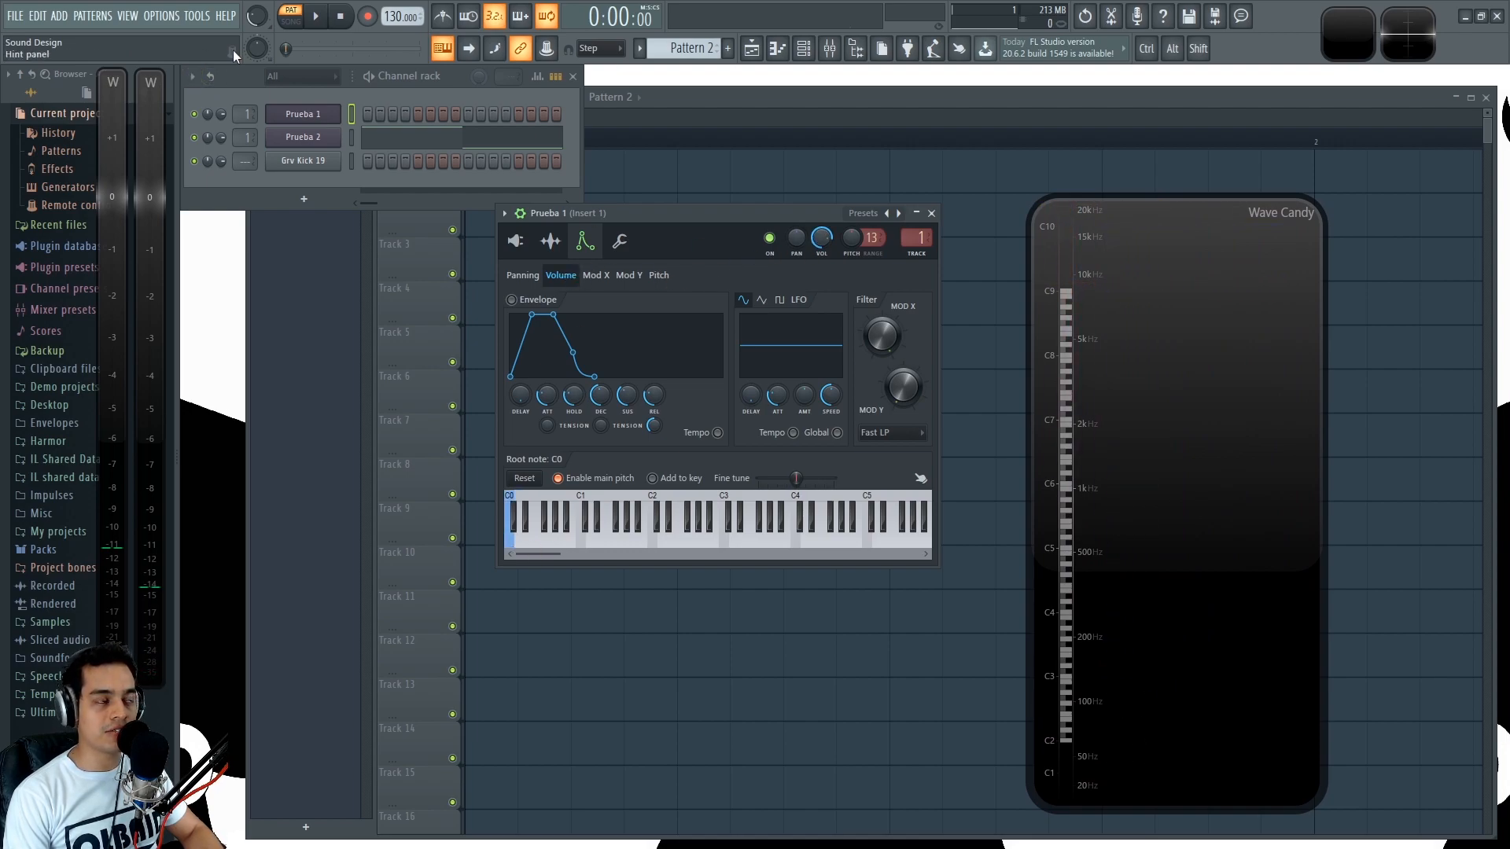
pyautogui.press('q')
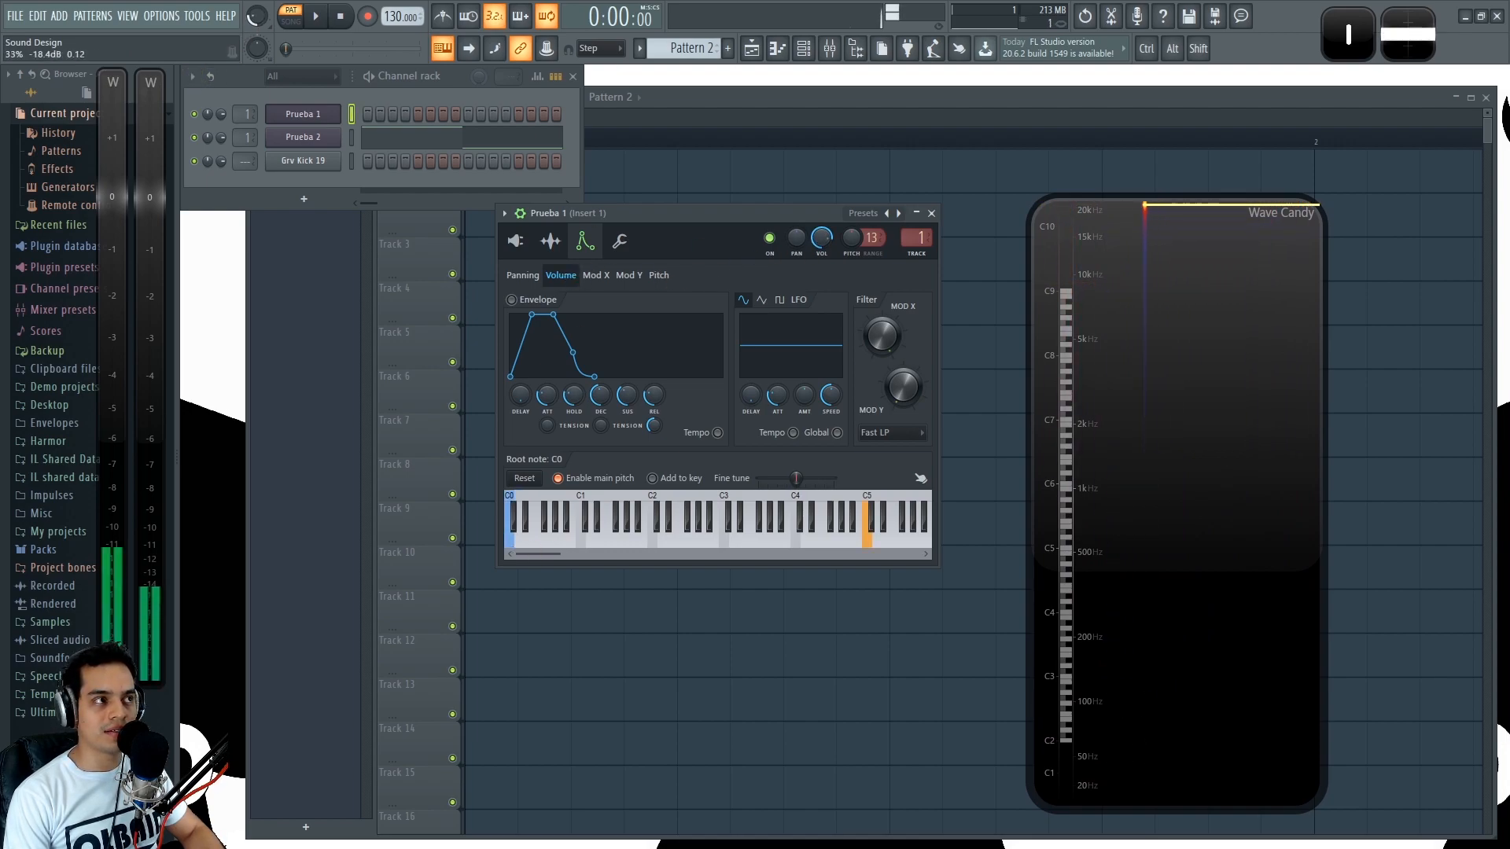
pyautogui.rightClick(582, 542)
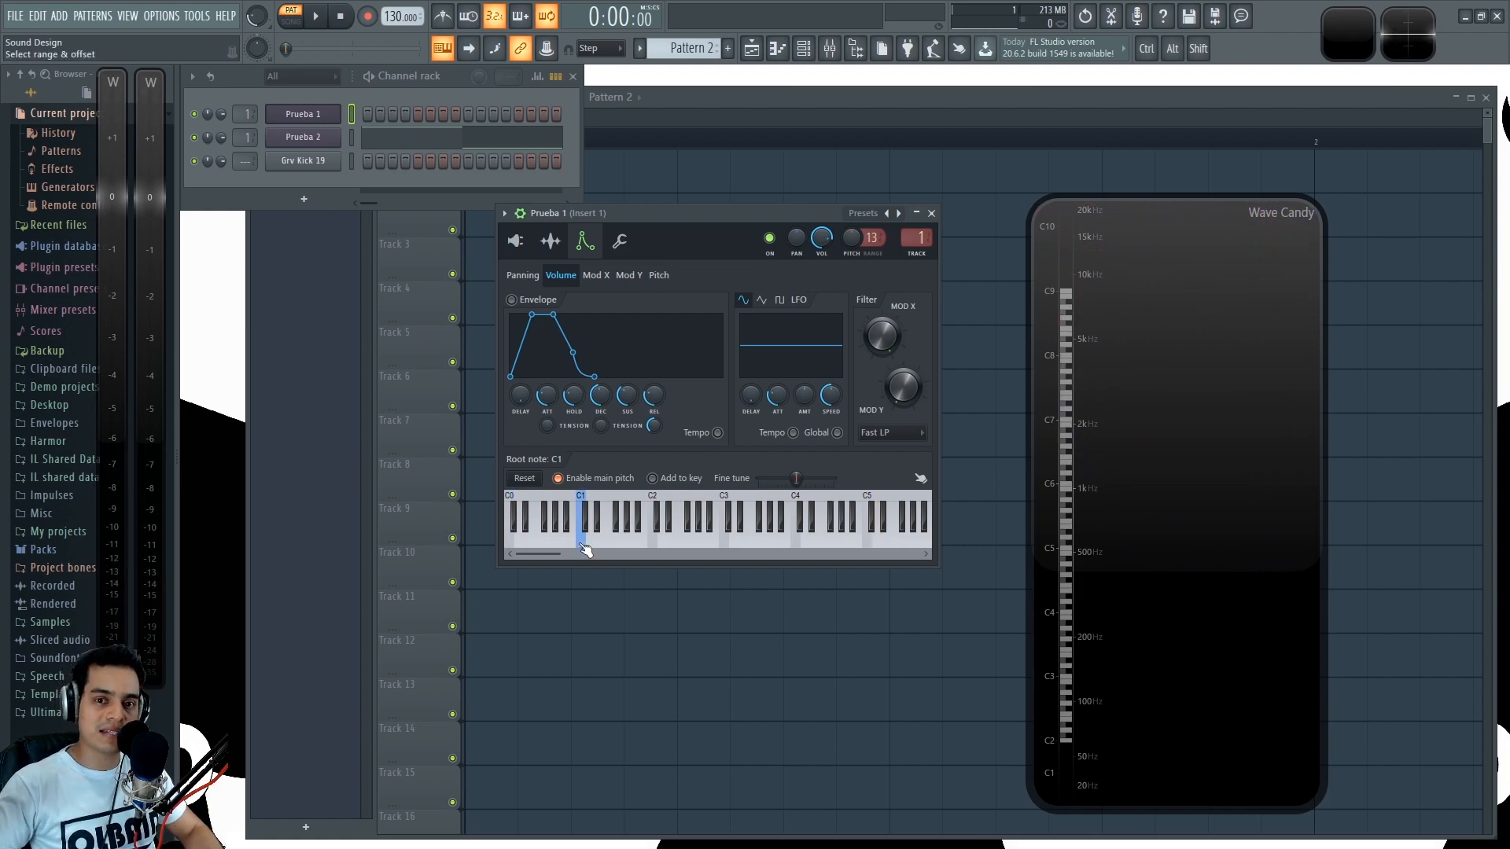
pyautogui.rightClick(535, 544)
pyautogui.press('q')
pyautogui.rightClick(519, 542)
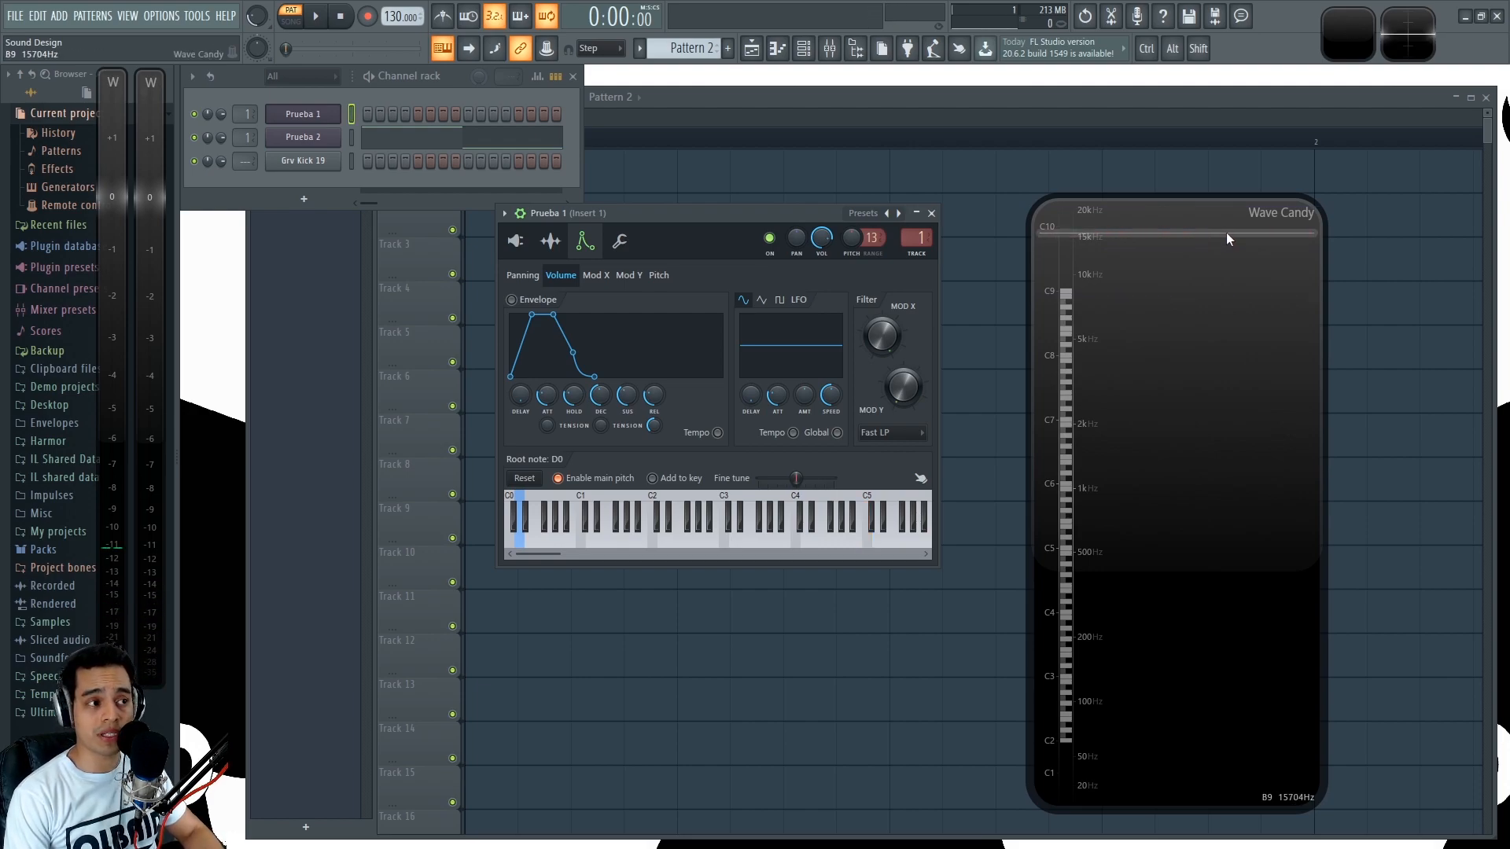
pyautogui.press('q')
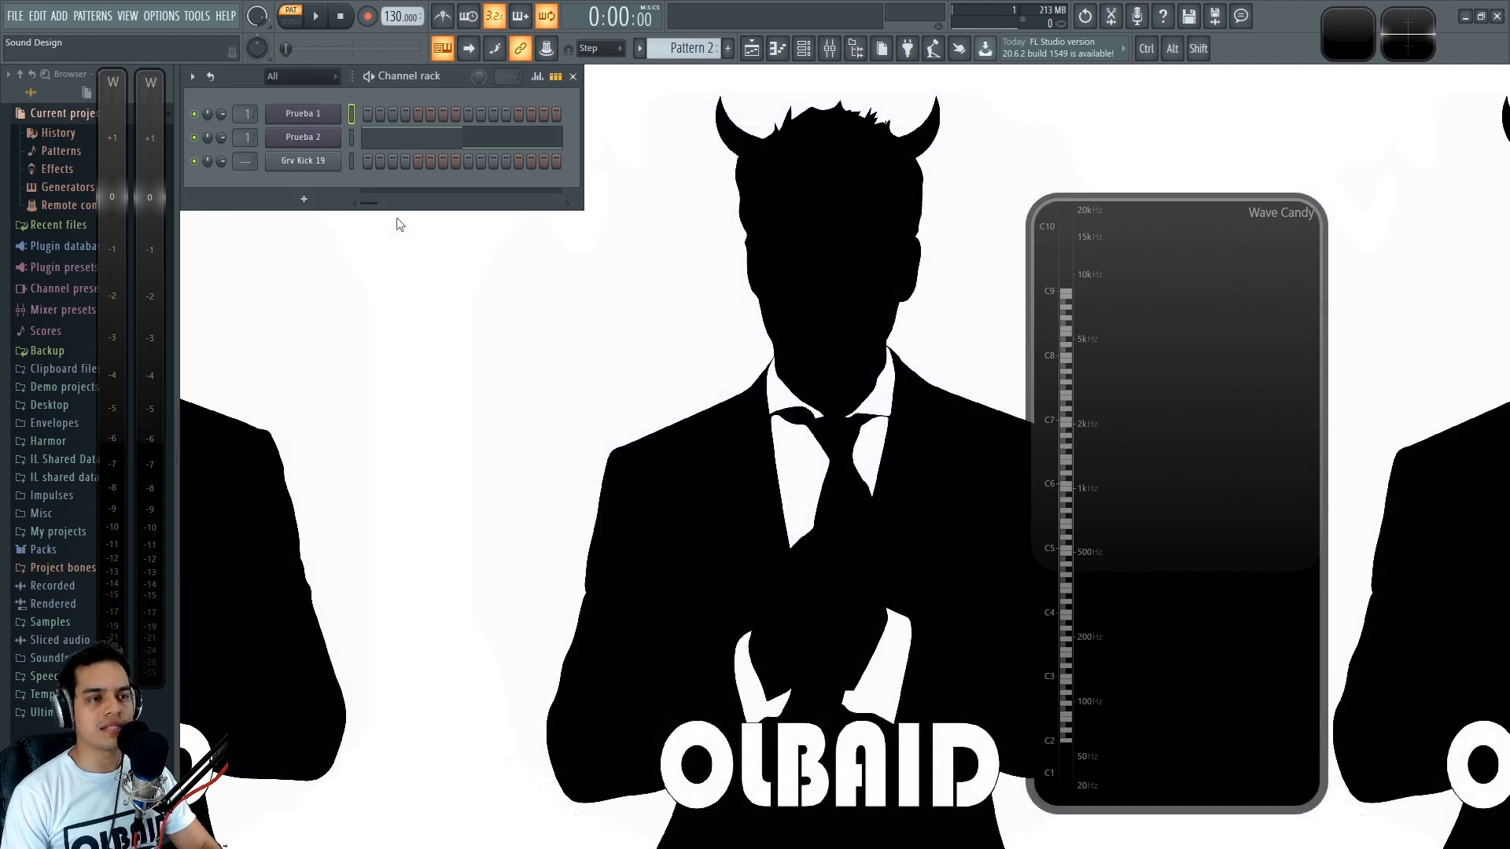
# - Bring up the Youlean Loudness Meter from the mixer's master track and close the mixer
pyautogui.press('F9')
pyautogui.click(234, 315)
pyautogui.click(1425, 323)
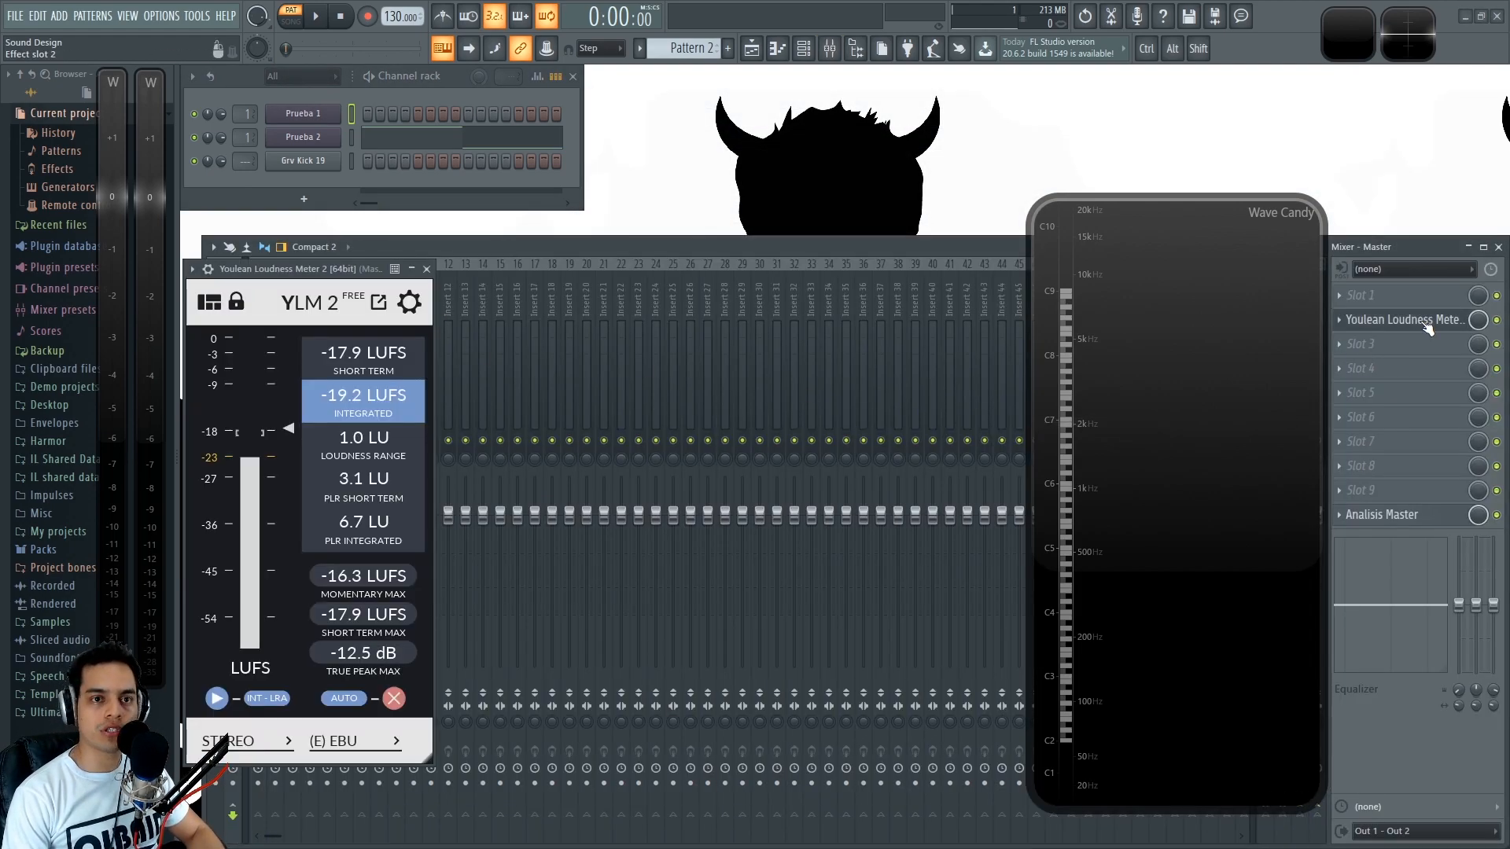
pyautogui.click(1499, 247)
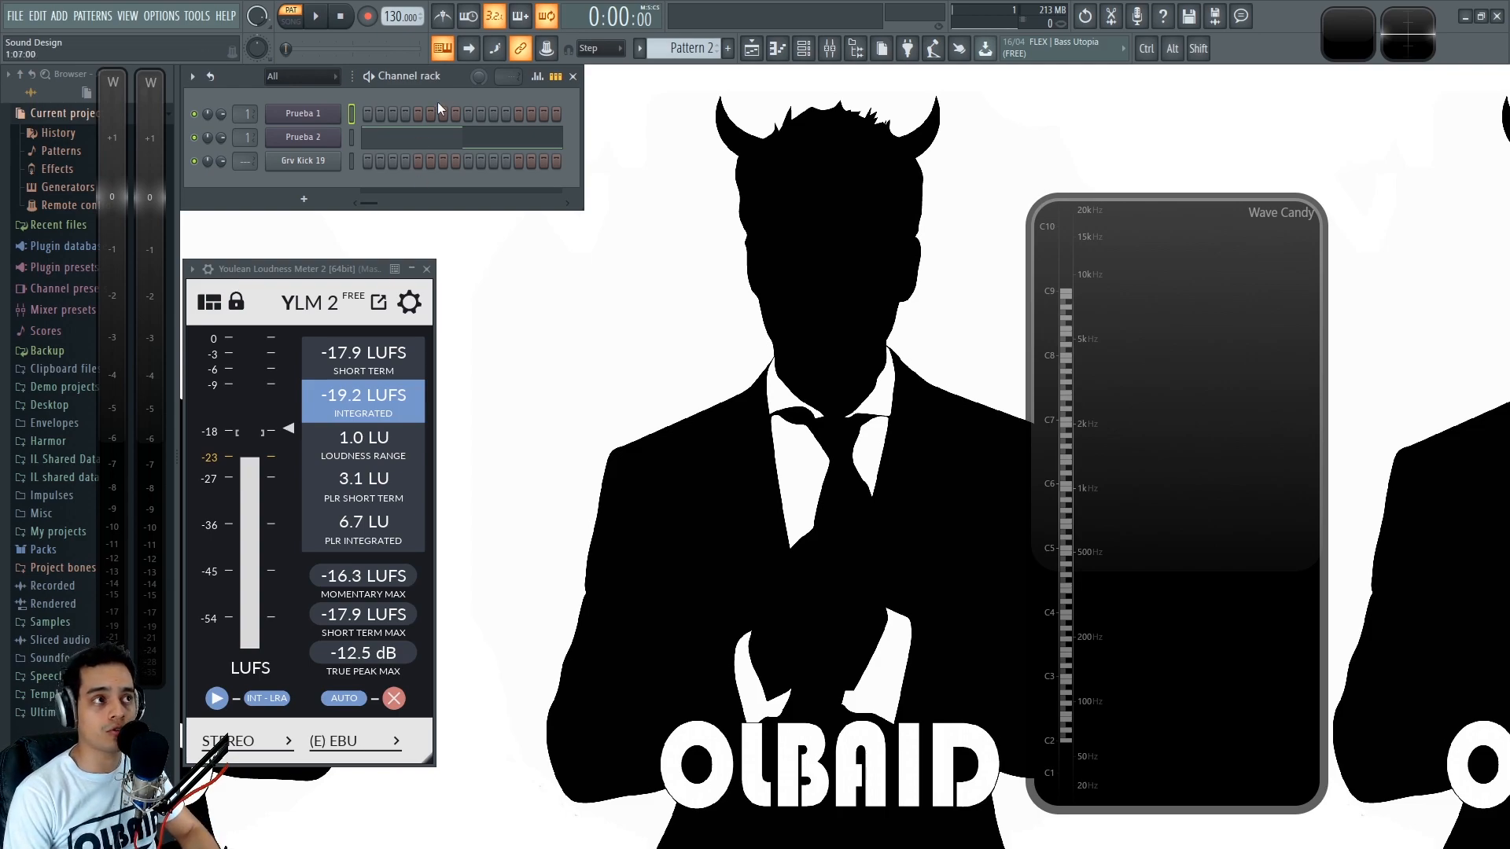
# - Switch to Pattern 3, with the Grv Kick 19 channel settings open, and play the full-length kick through the meters
pyautogui.press('KP_Add')
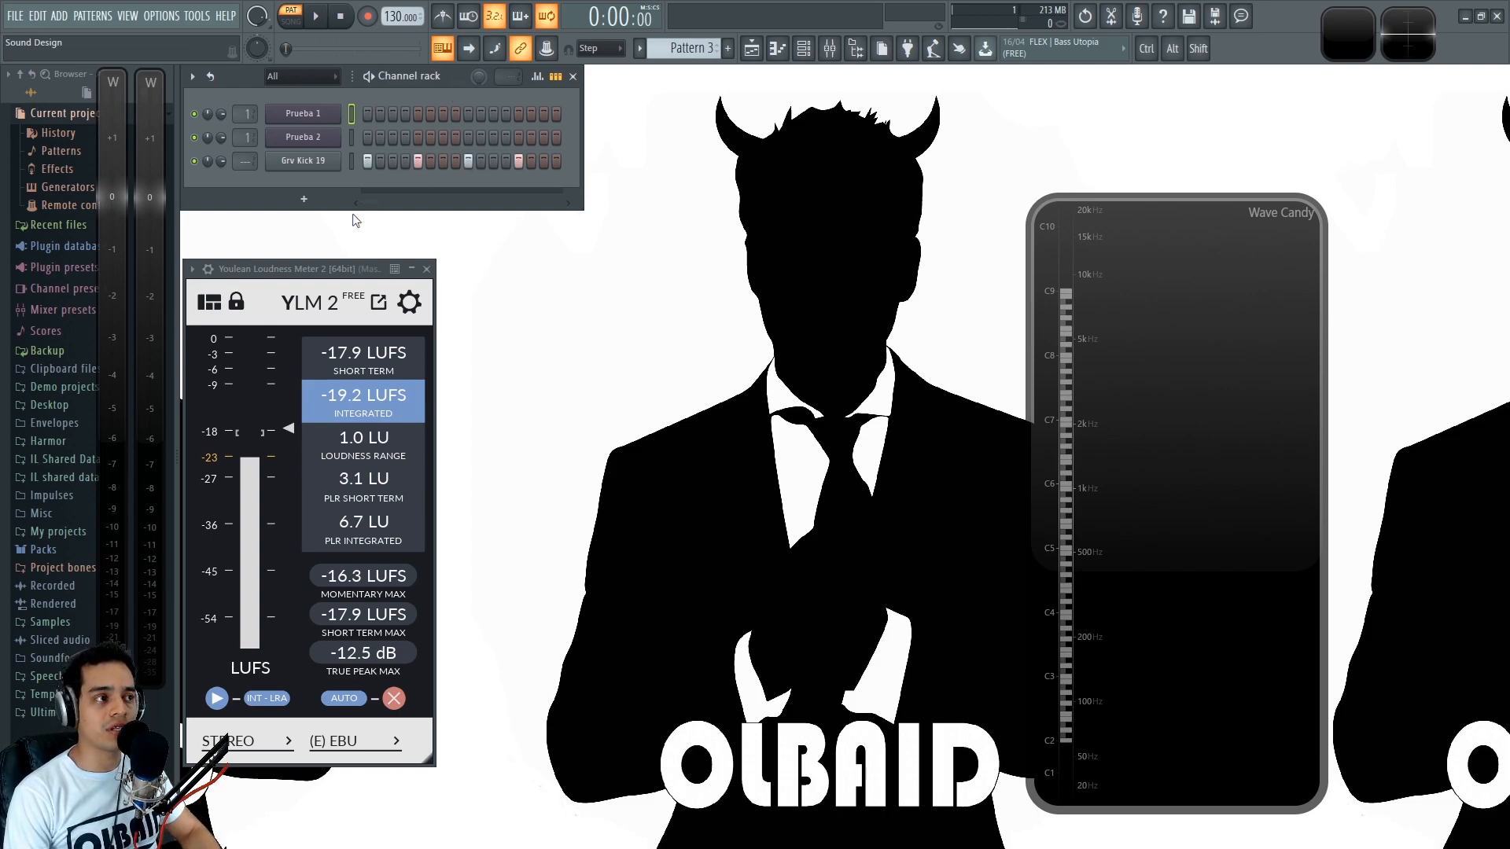
pyautogui.moveTo(290, 270); pyautogui.dragTo(297, 262)
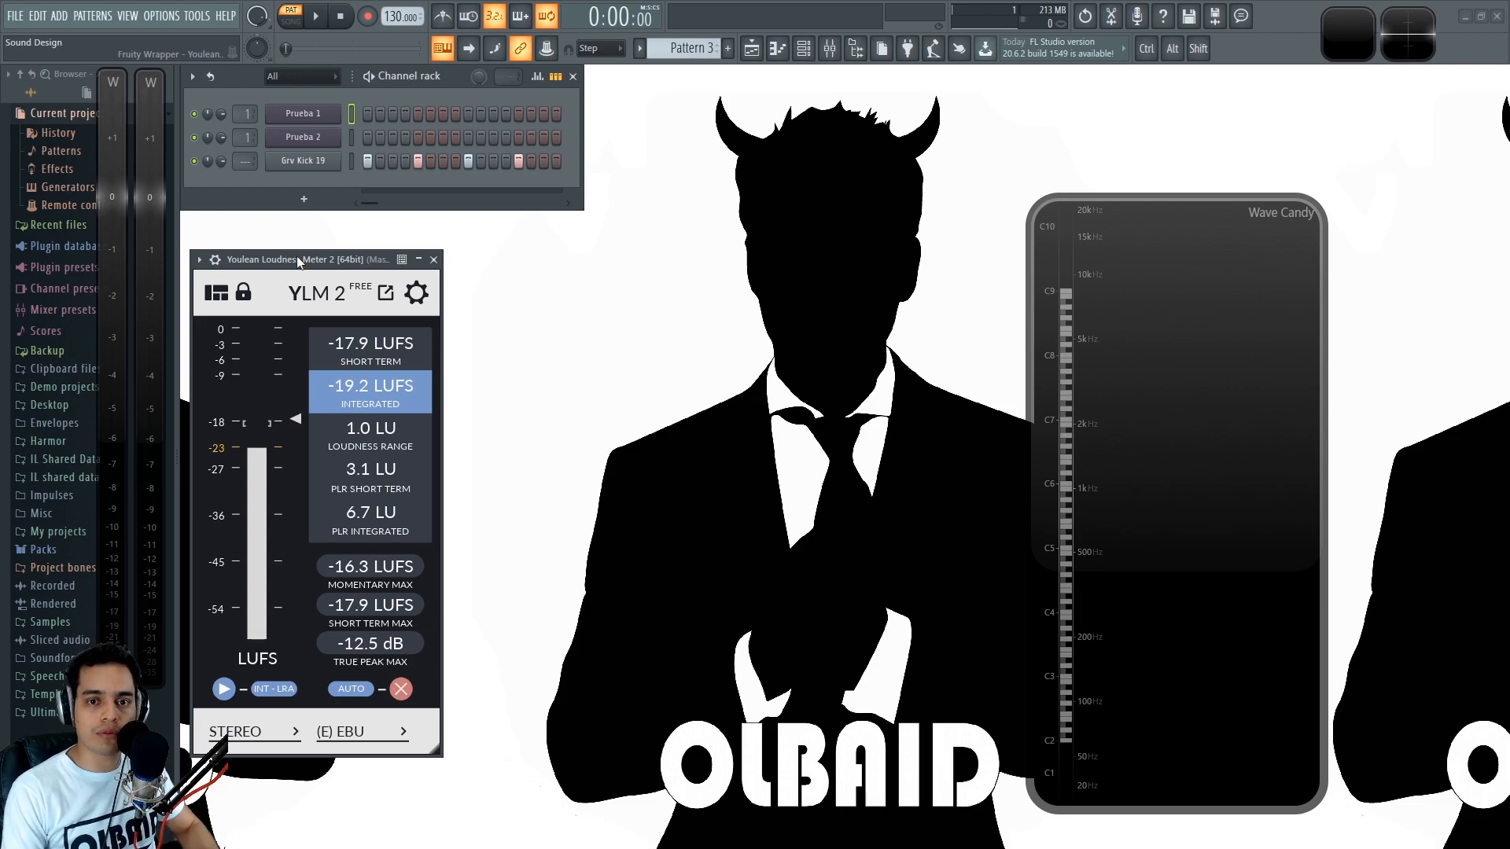
pyautogui.click(310, 162)
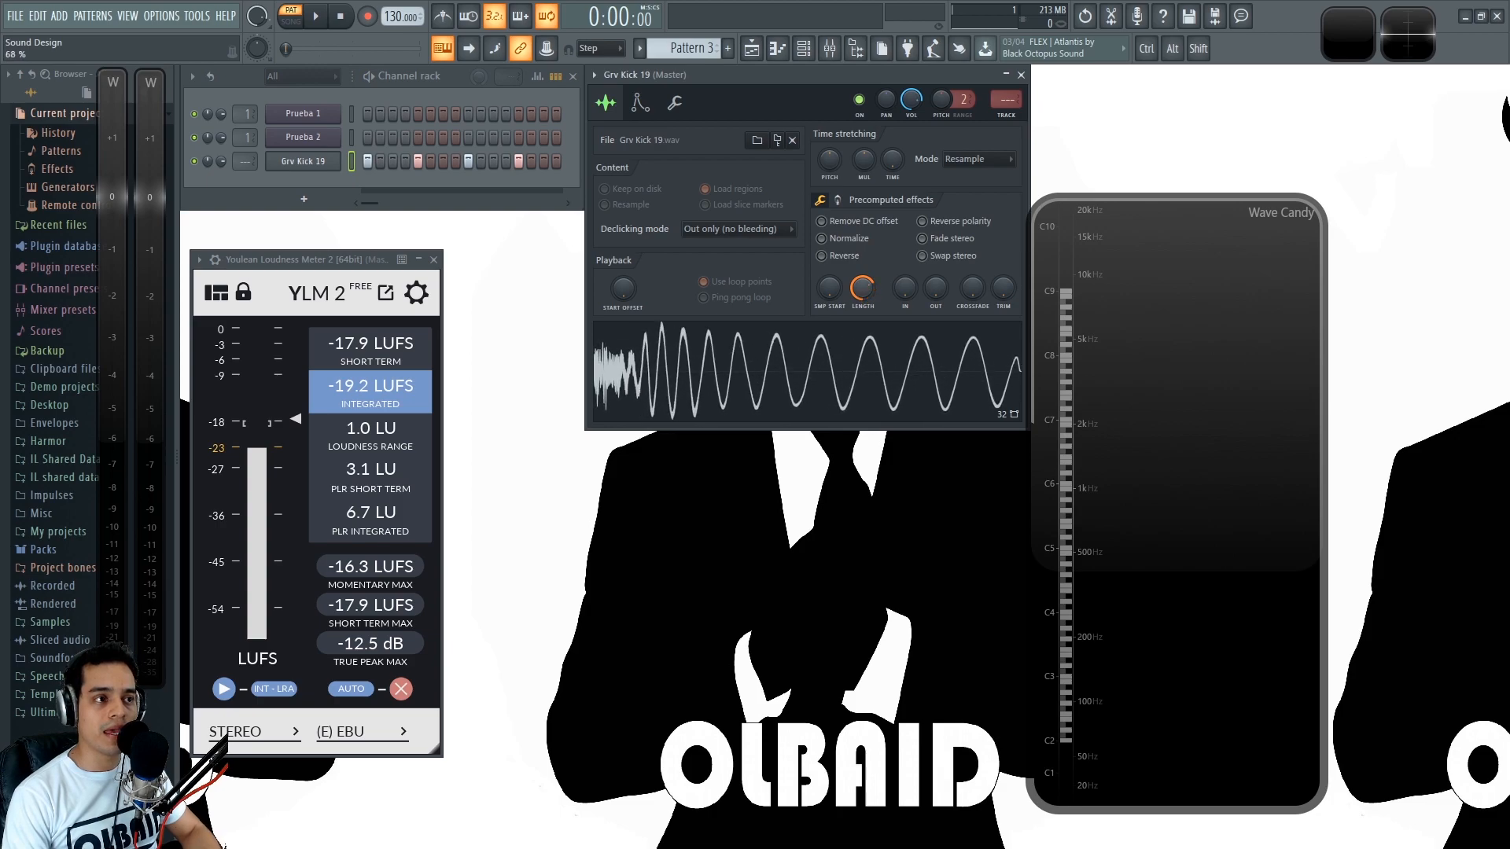
pyautogui.press('space')
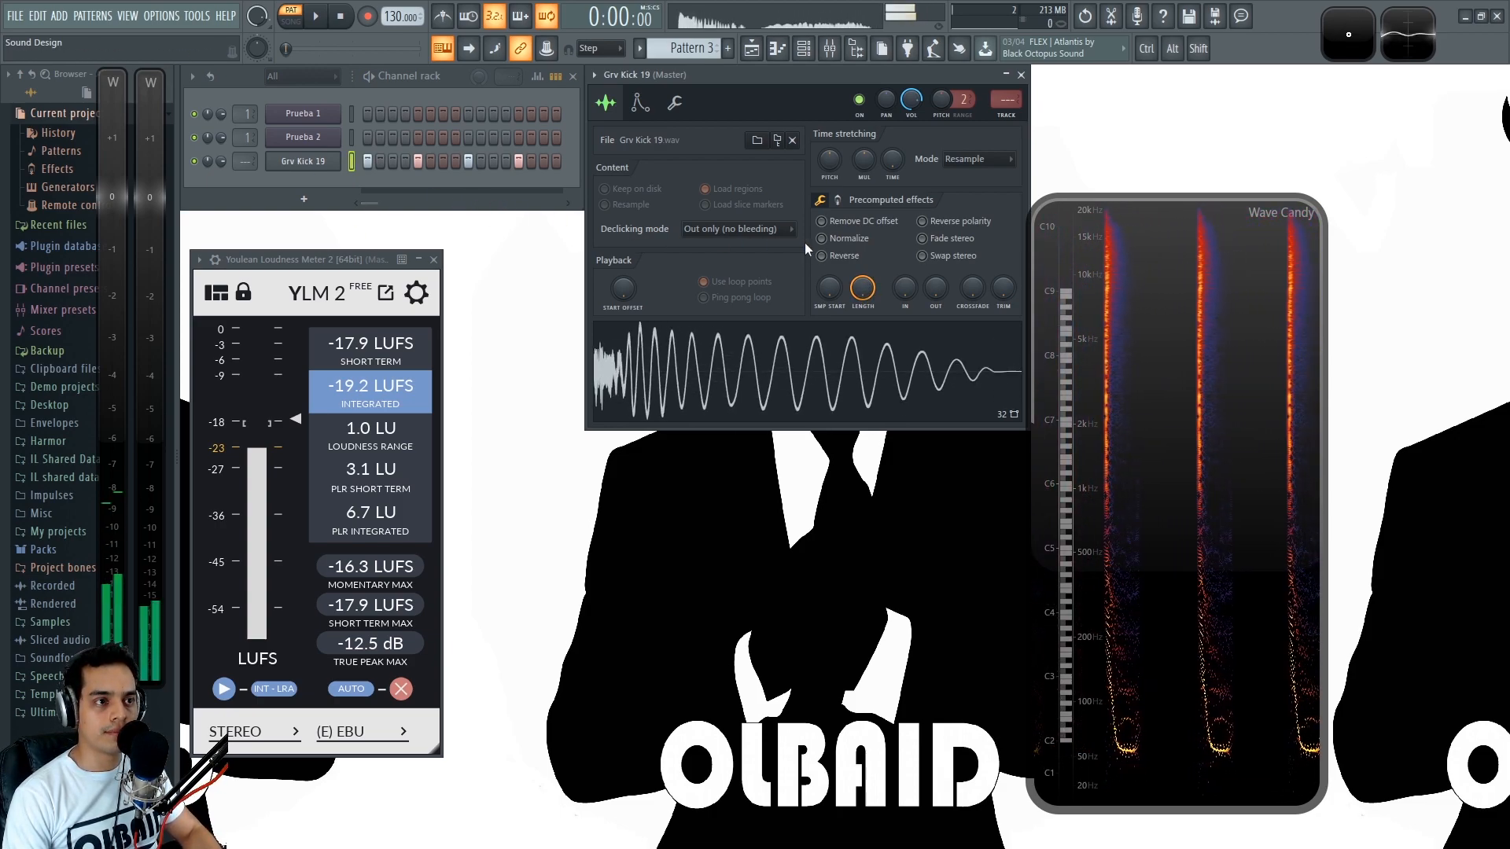
pyautogui.press('space')
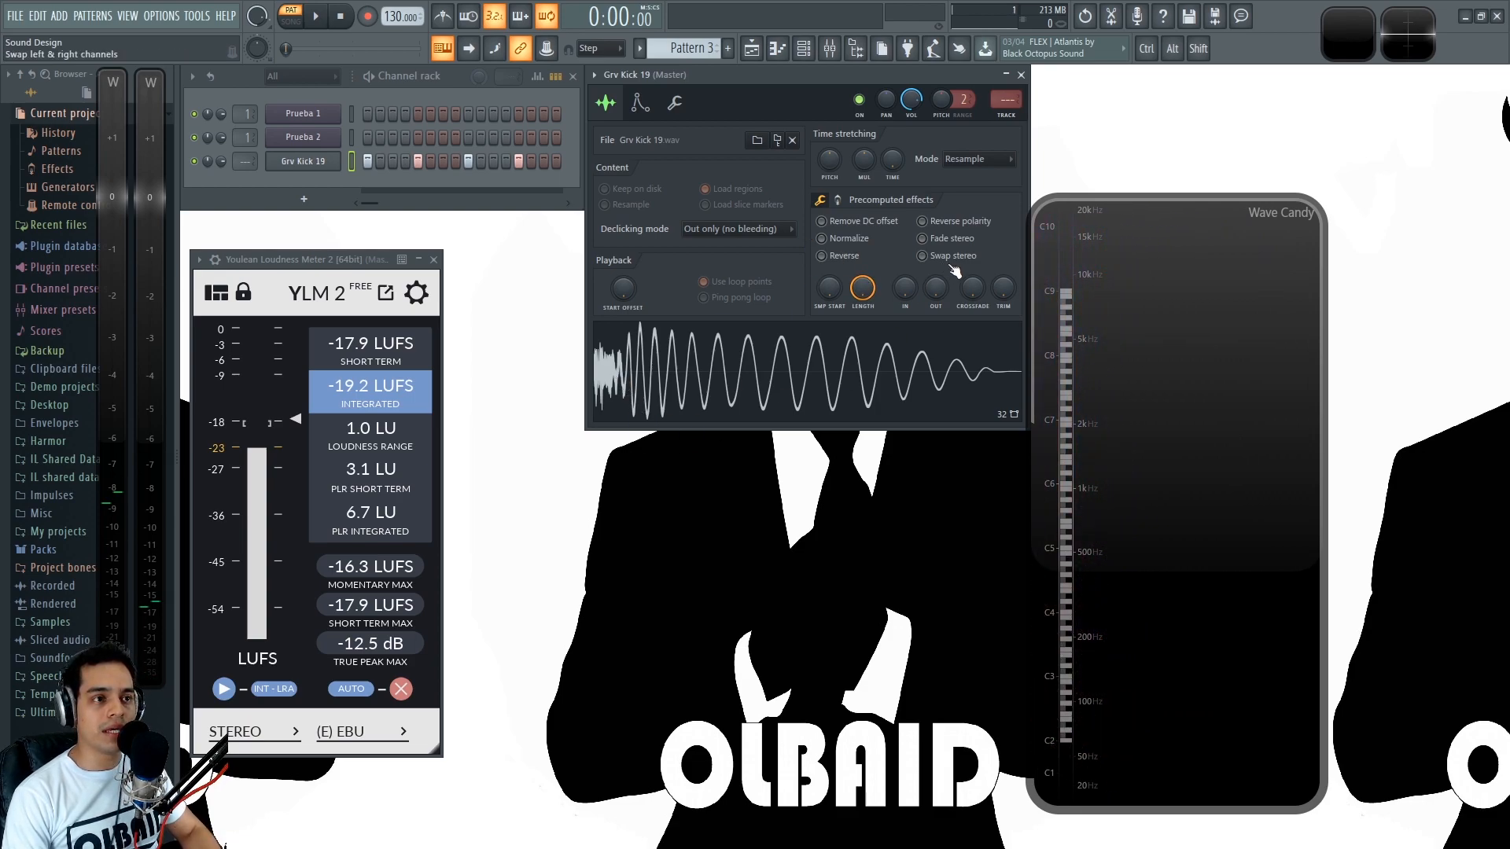
# - Shorten Grv Kick 19 to its opening transient and play it at a tempo of 110 through the loudness meter
pyautogui.moveTo(863, 288); pyautogui.dragTo(863, 427)
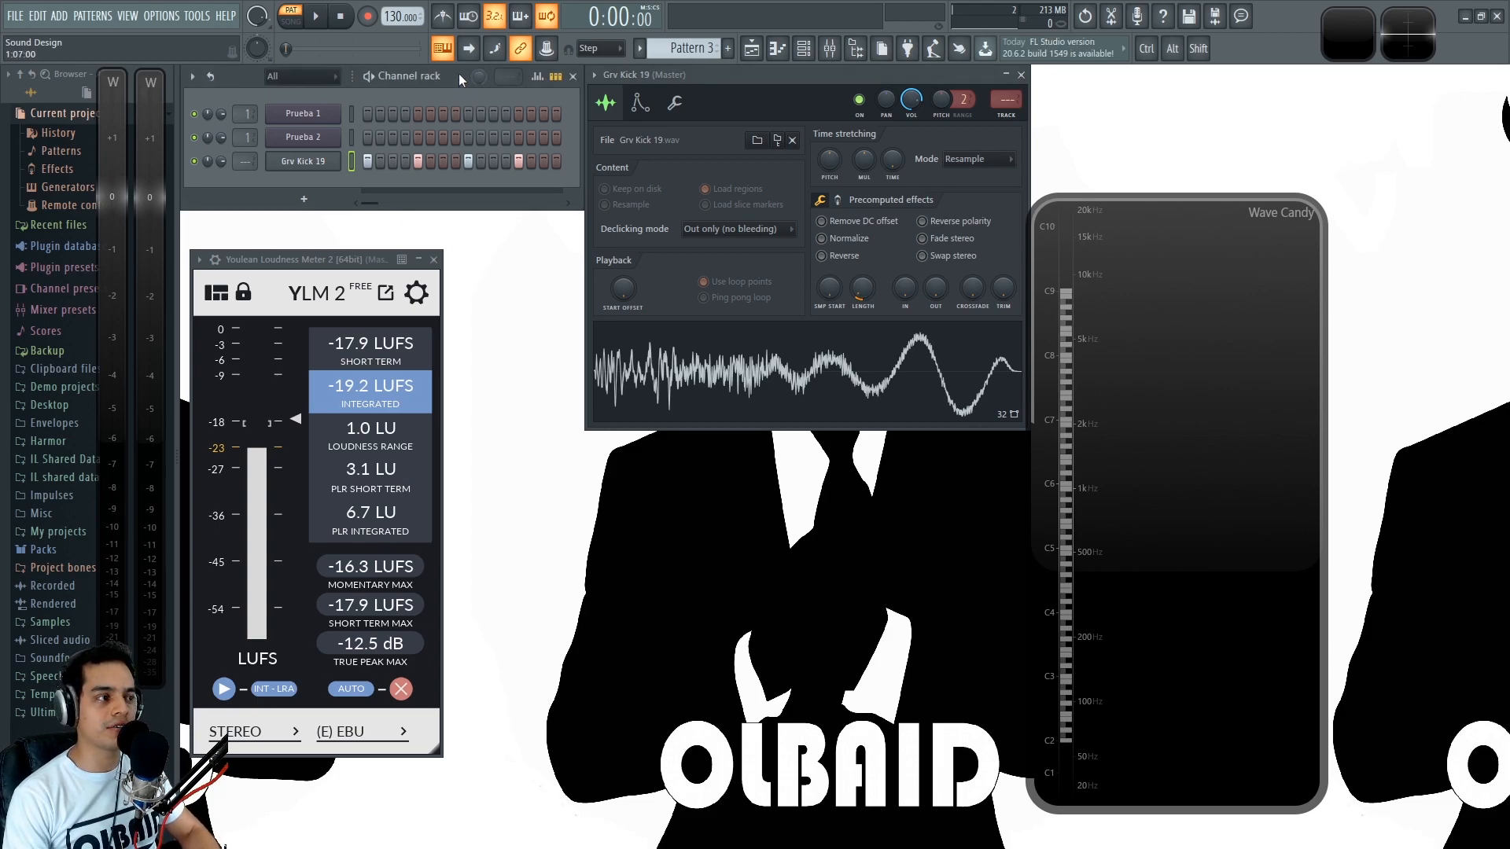
pyautogui.press('space')
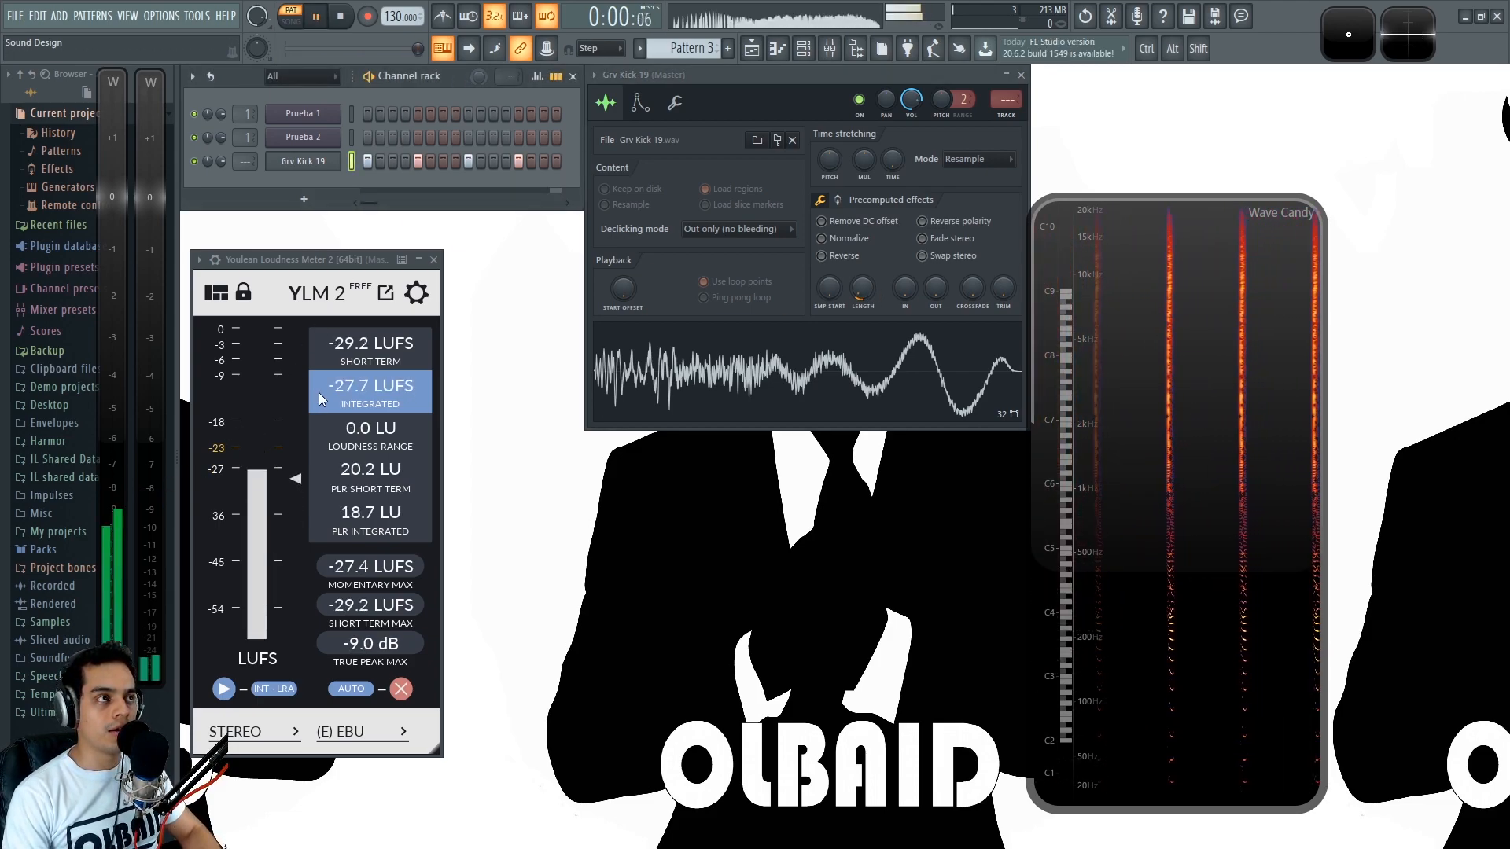
pyautogui.moveTo(391, 16); pyautogui.dragTo(391, 32)
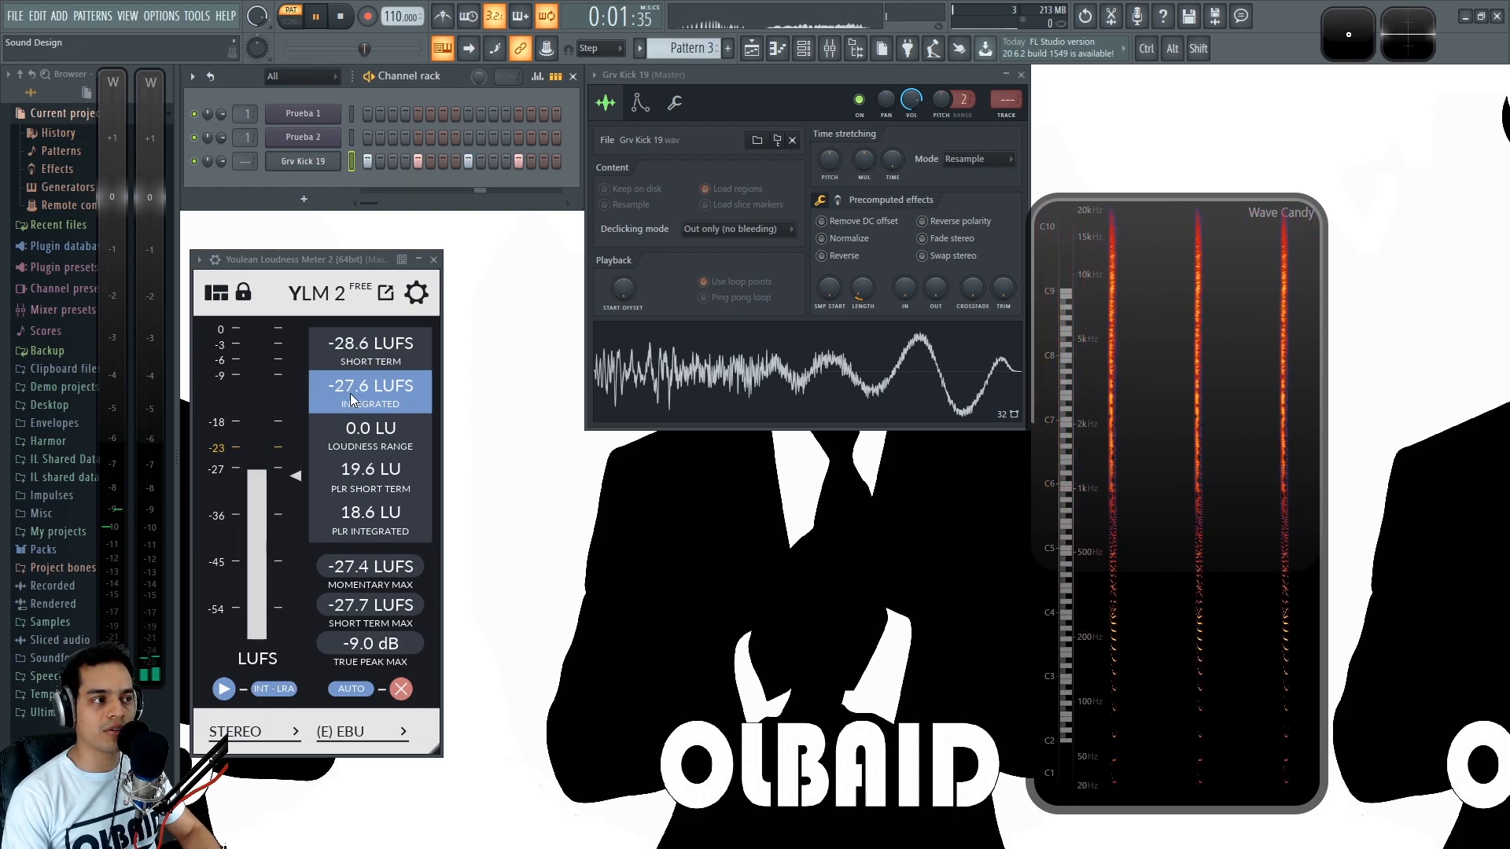
pyautogui.press('space')
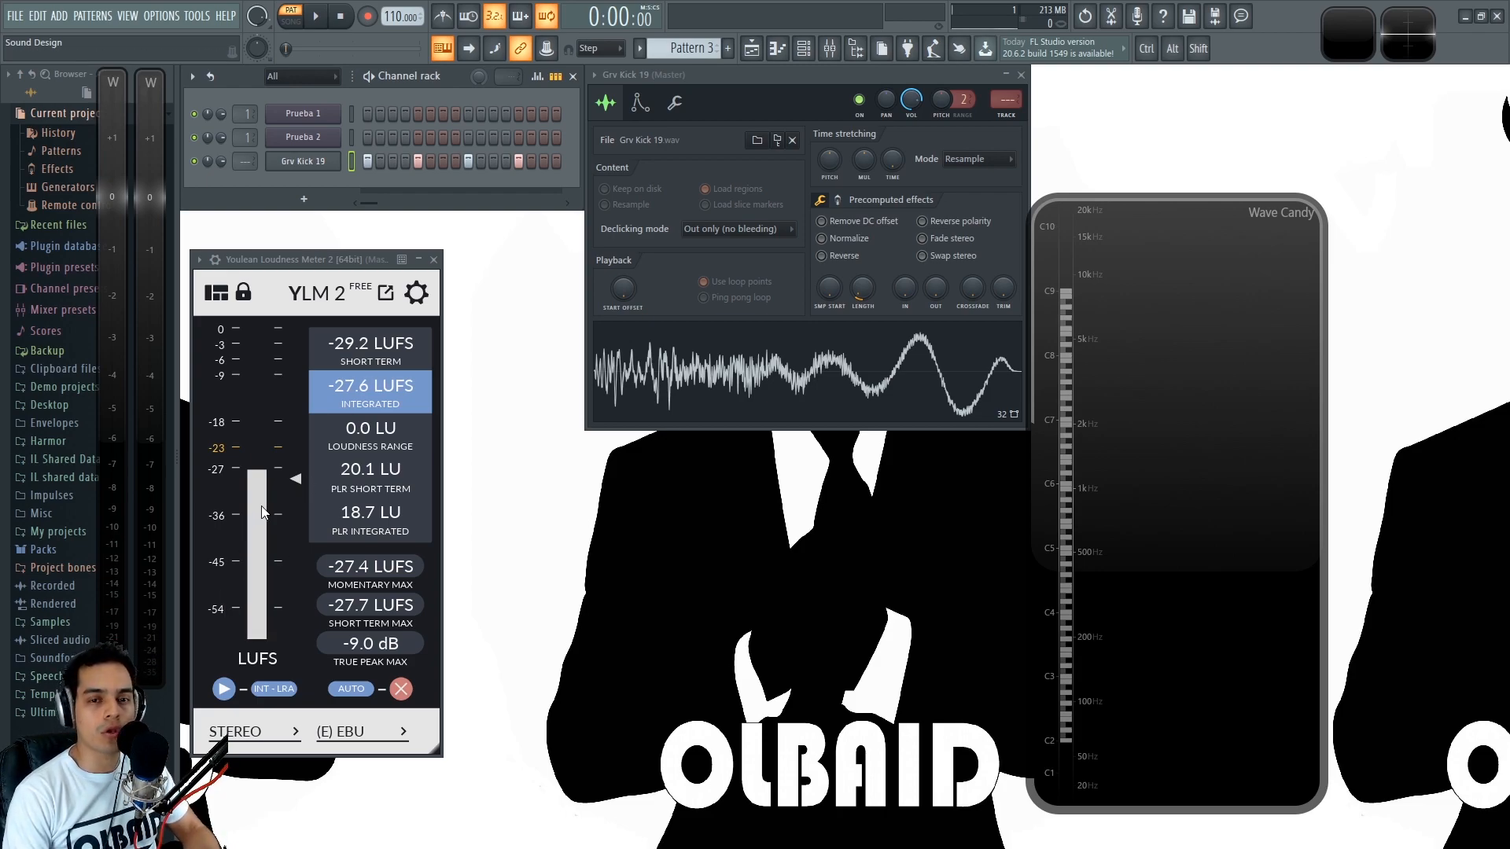
# - Replay the shortened kick several times to compare its peak level with its perceived loudness on the meters
pyautogui.press('space')
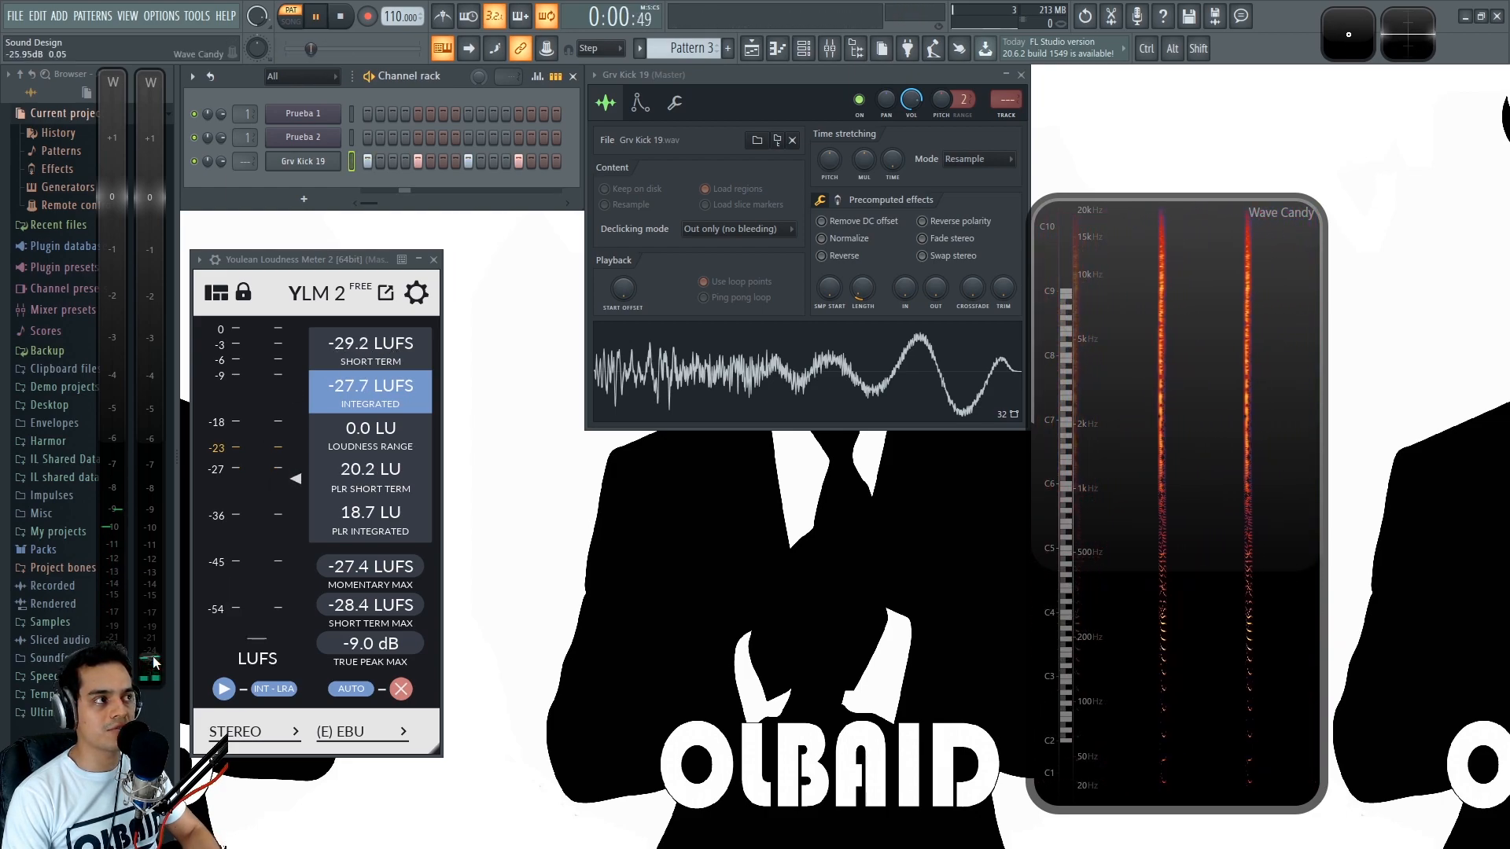
pyautogui.press('space')
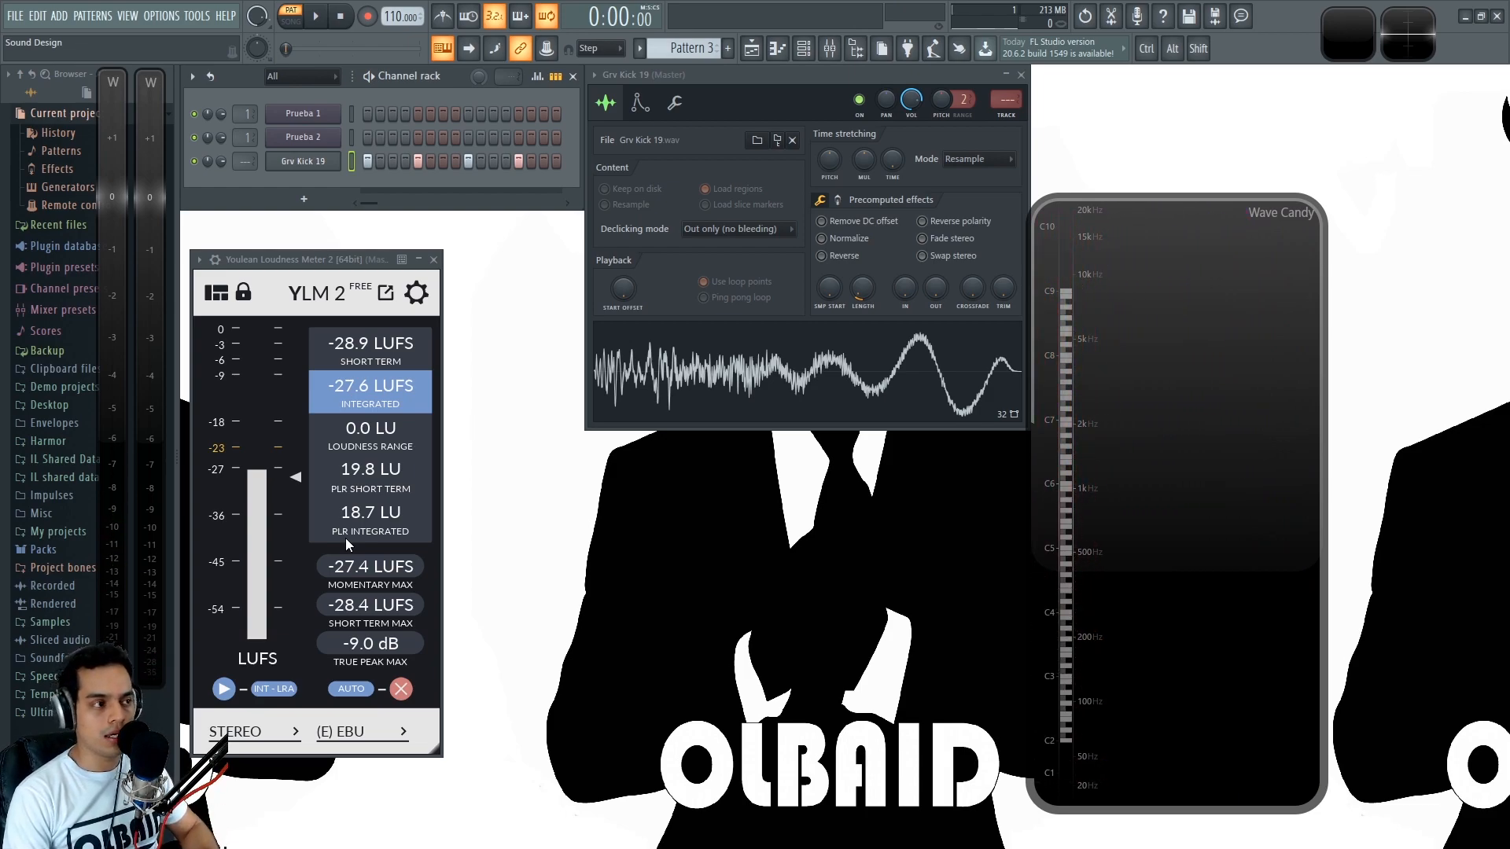
pyautogui.press('space')
pyautogui.moveTo(119, 569); pyautogui.dragTo(112, 513)
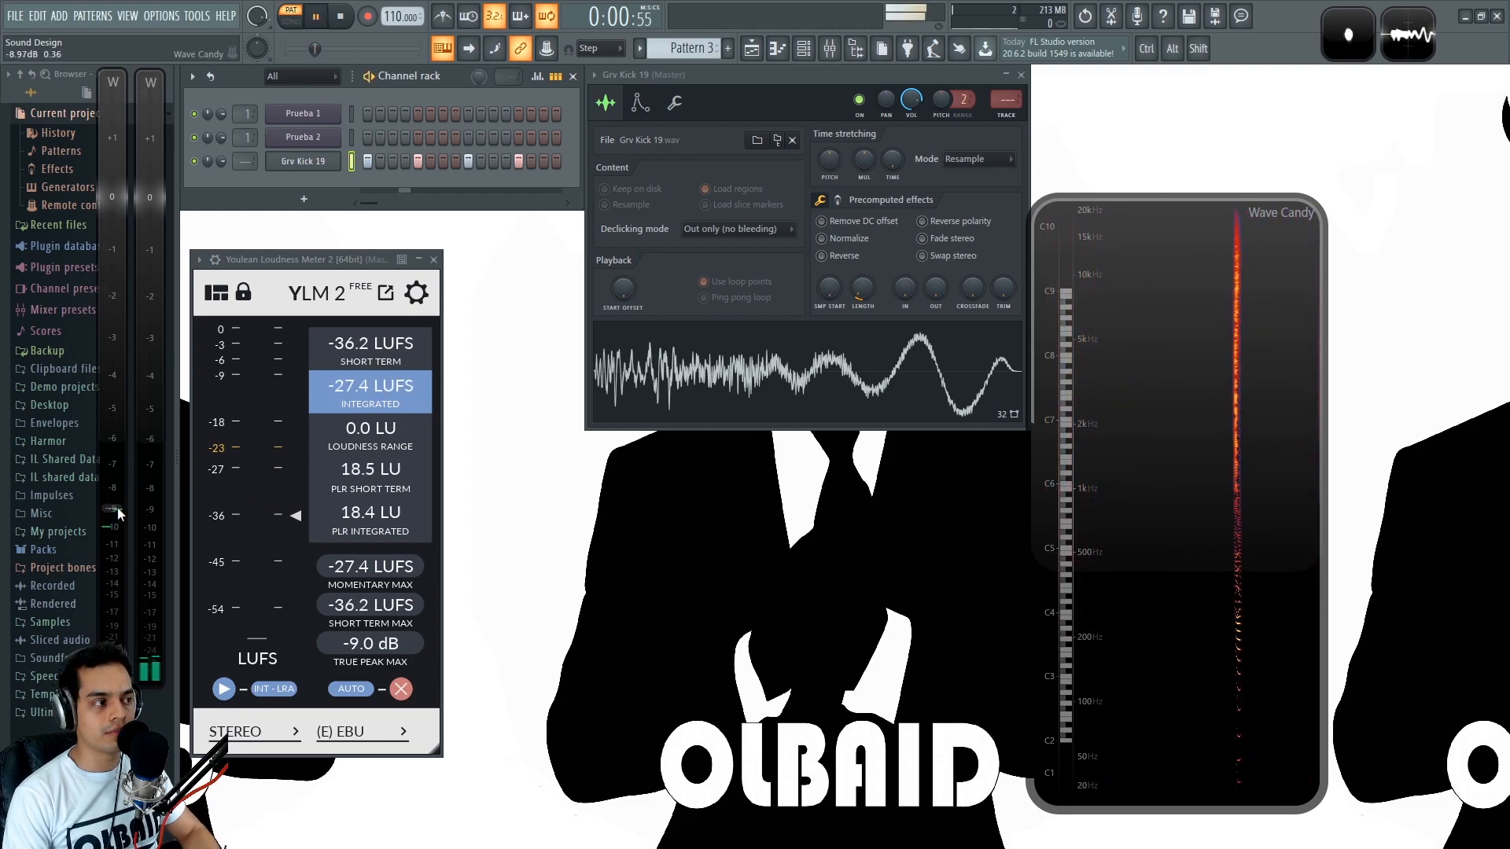
pyautogui.press('space')
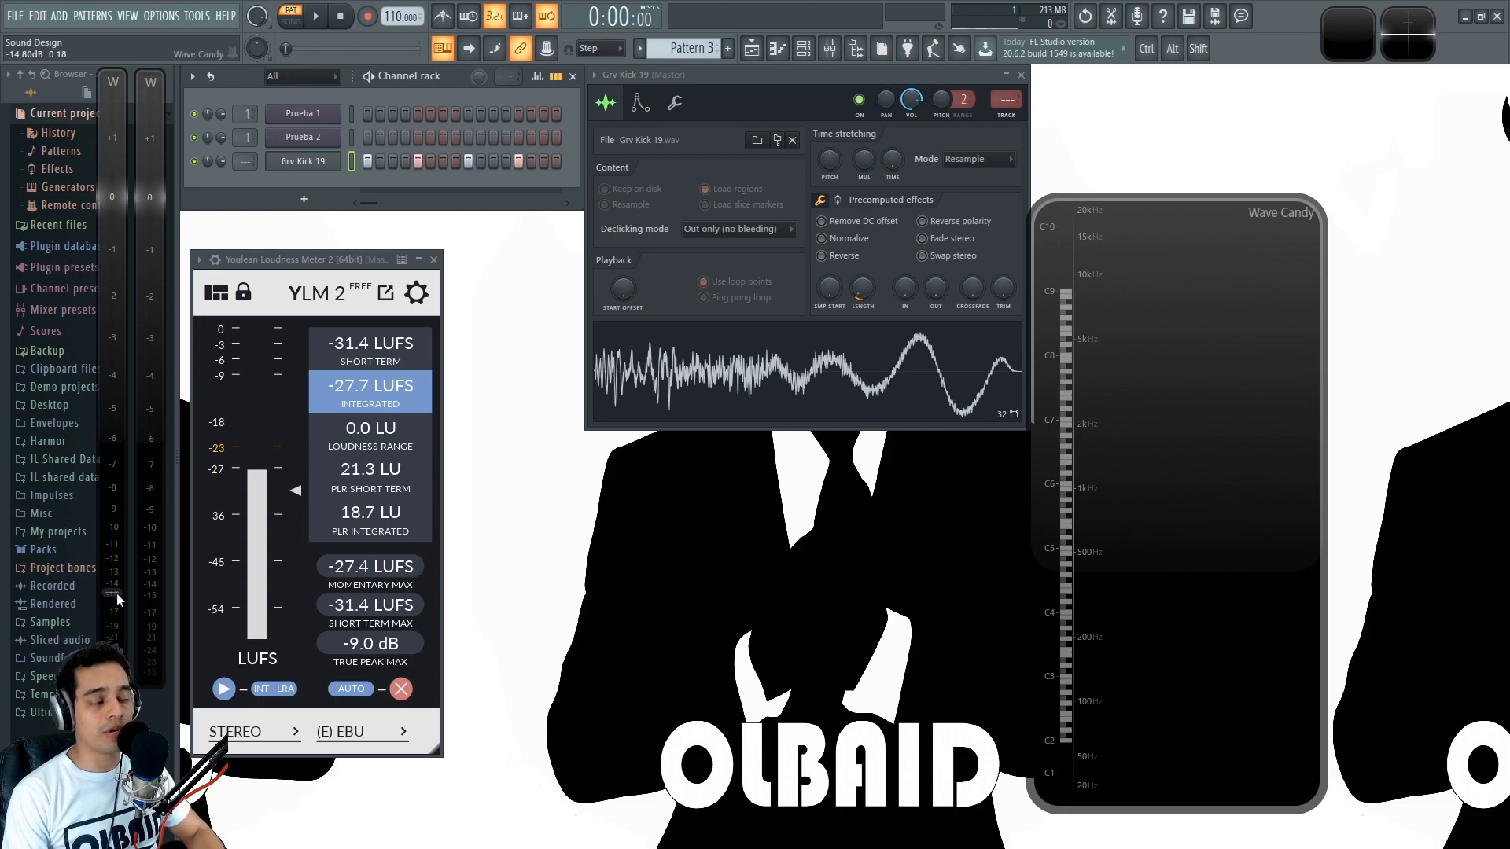
pyautogui.press('space')
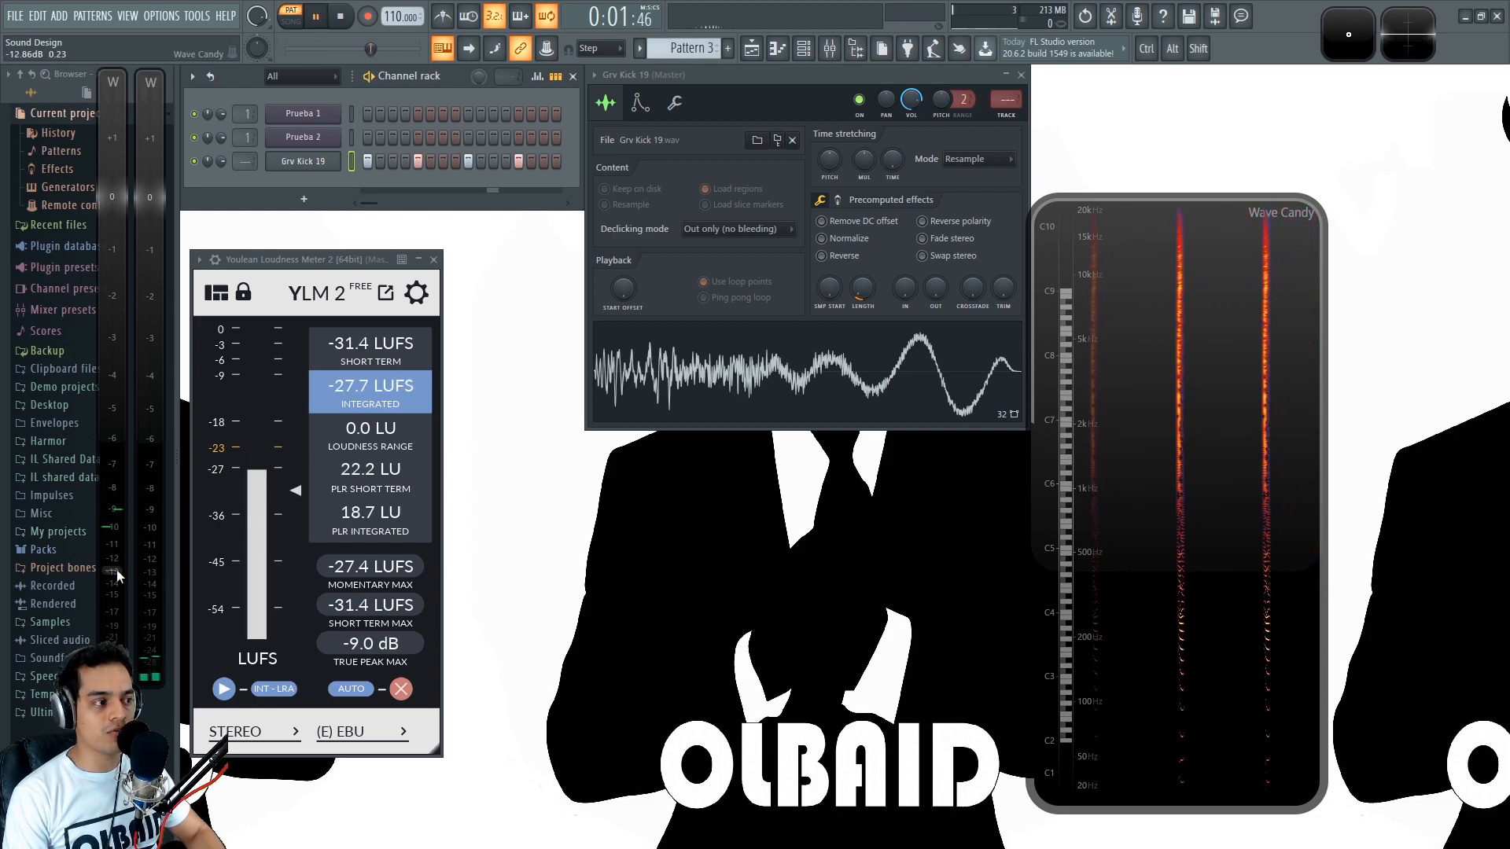
pyautogui.press('space')
# - Restore Grv Kick 19's full length, move the sample start past the attack, and play the remaining low-frequency tail
pyautogui.moveTo(868, 297); pyautogui.dragTo(887, 270)
pyautogui.scroll(5, 829, 291)
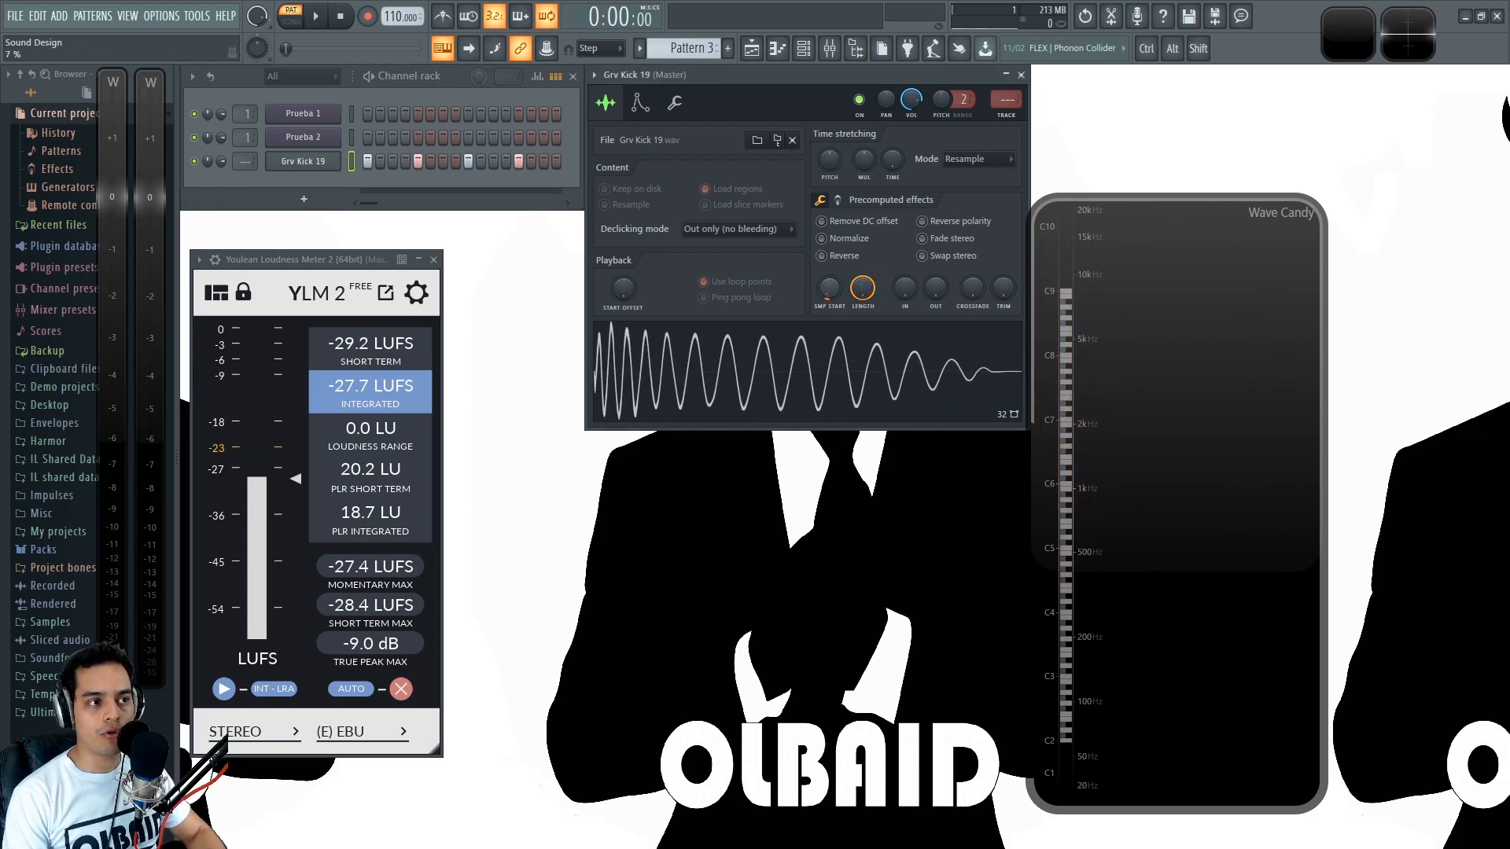
pyautogui.press('space')
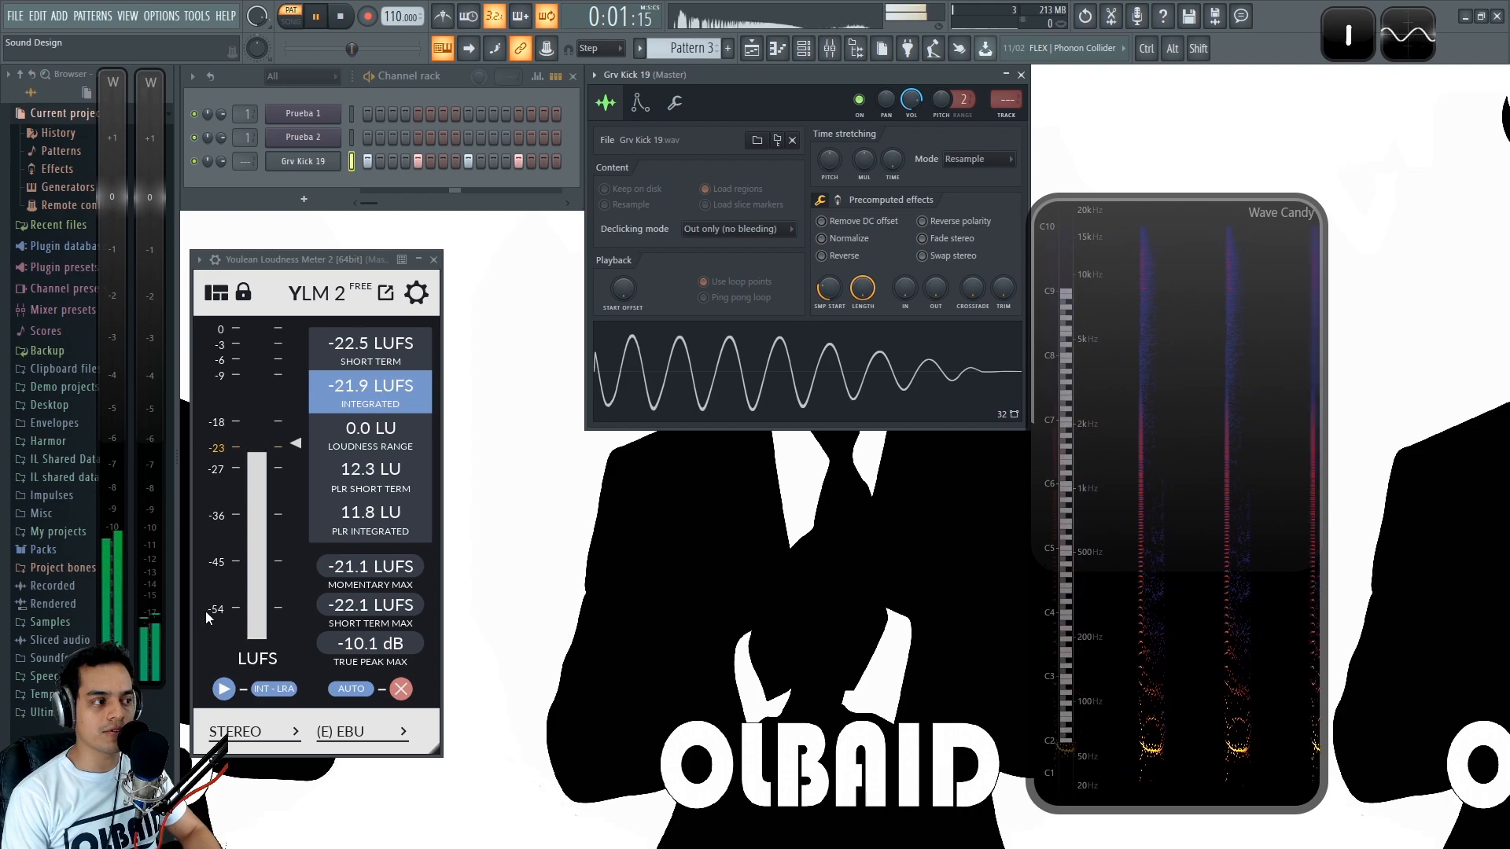
pyautogui.press('space')
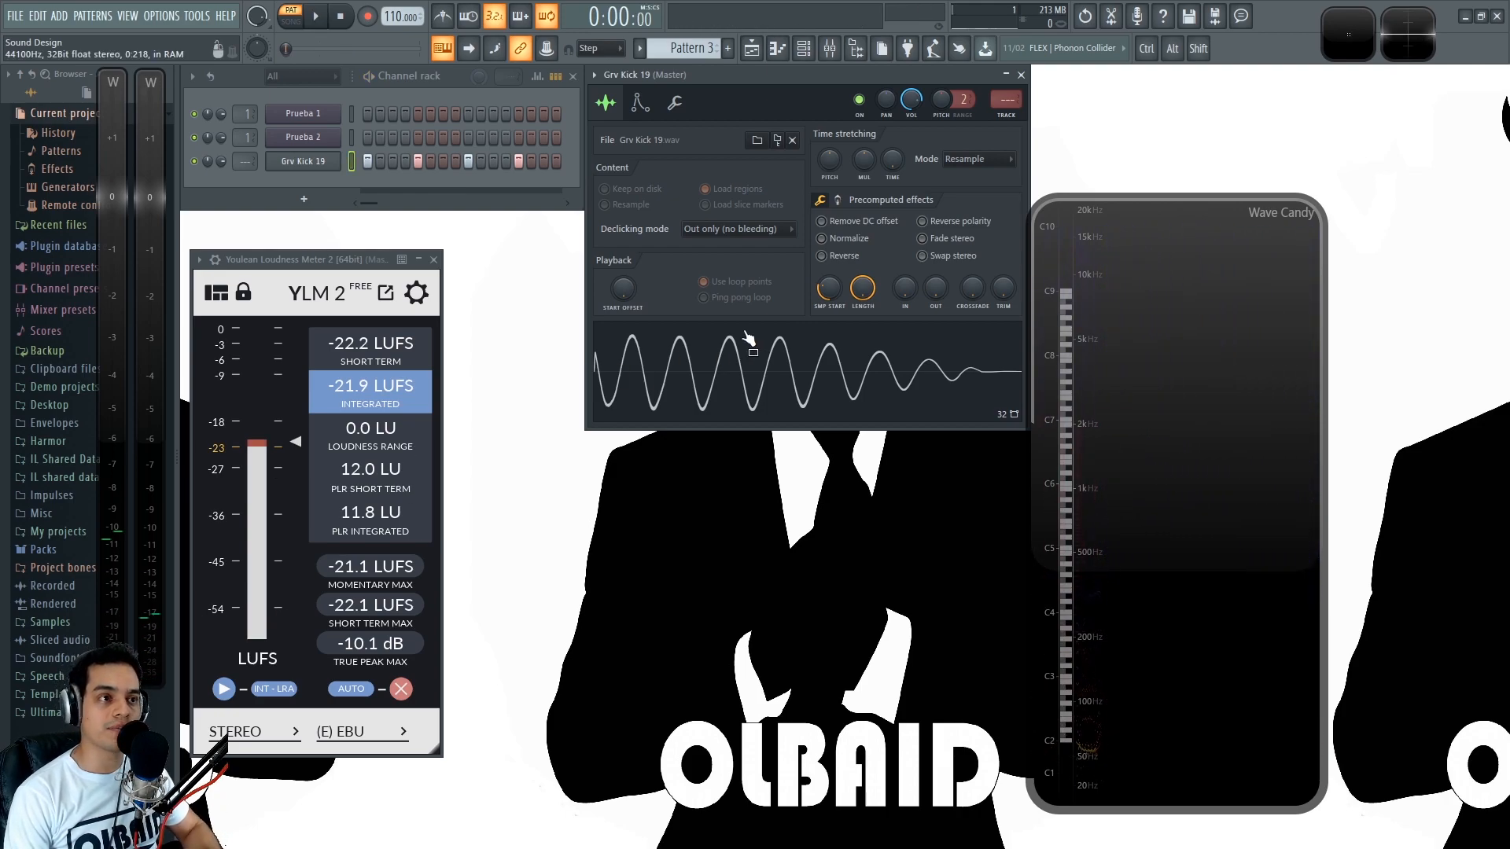
# - Reset Grv Kick 19's sample start to the beginning of the kick and save the project
pyautogui.keyDown('alt'); pyautogui.click(829, 291); pyautogui.keyUp('alt')
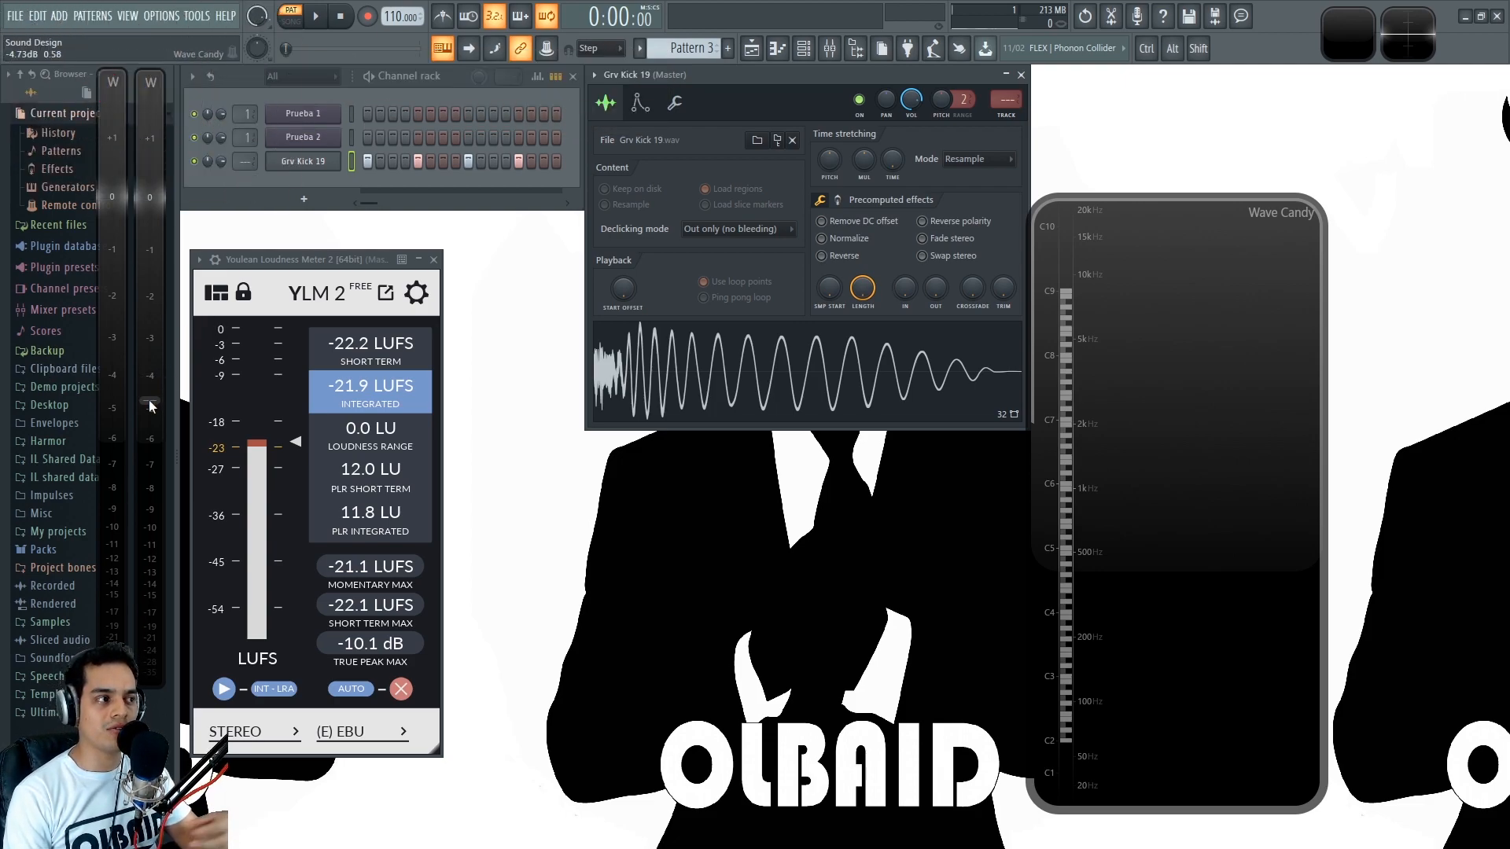
pyautogui.moveTo(152, 406); pyautogui.dragTo(156, 483)
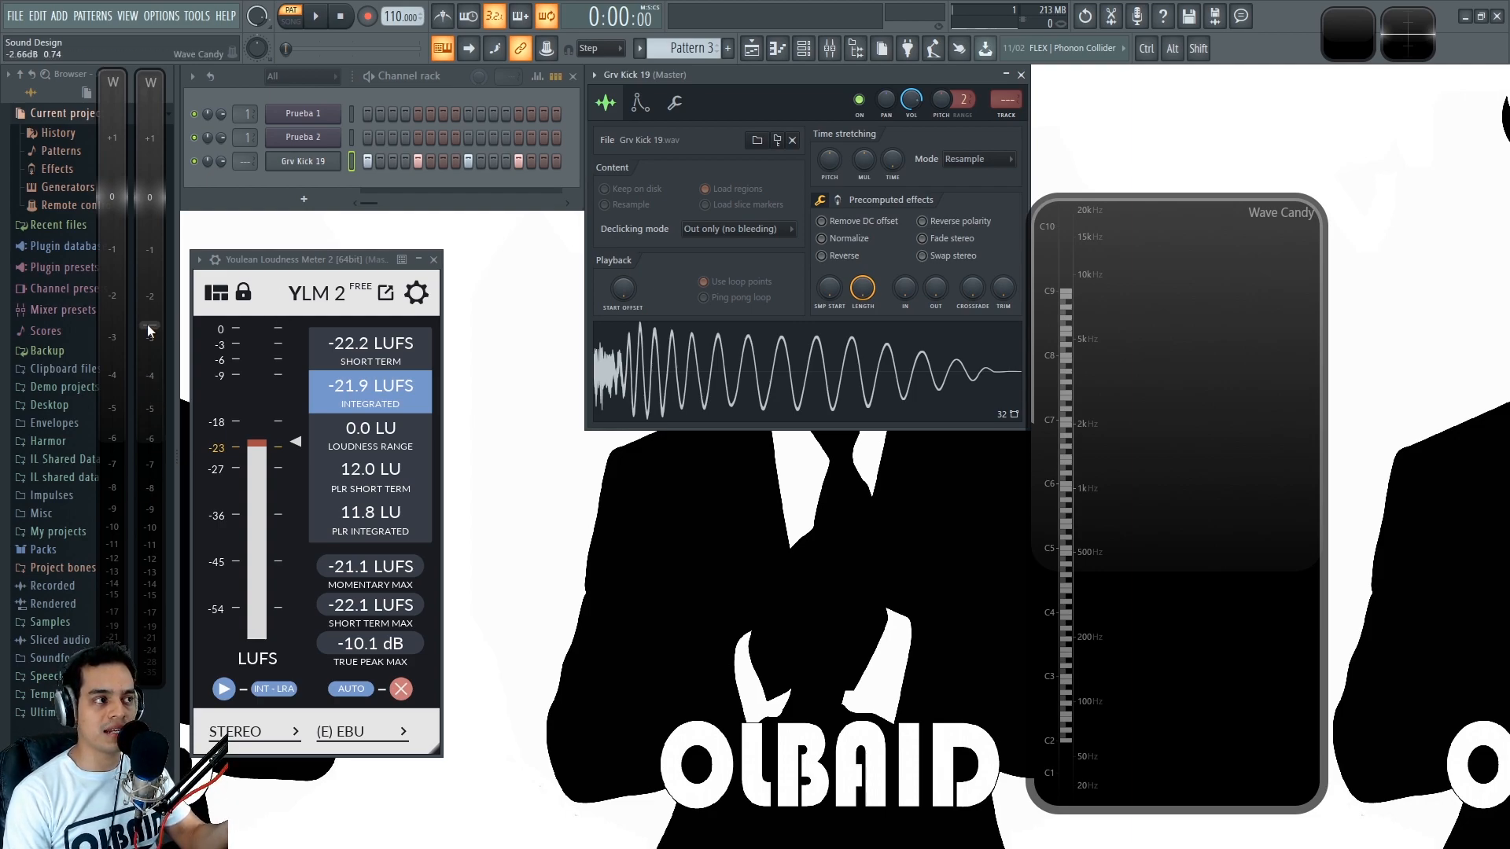
pyautogui.moveTo(296, 264); pyautogui.dragTo(301, 263)
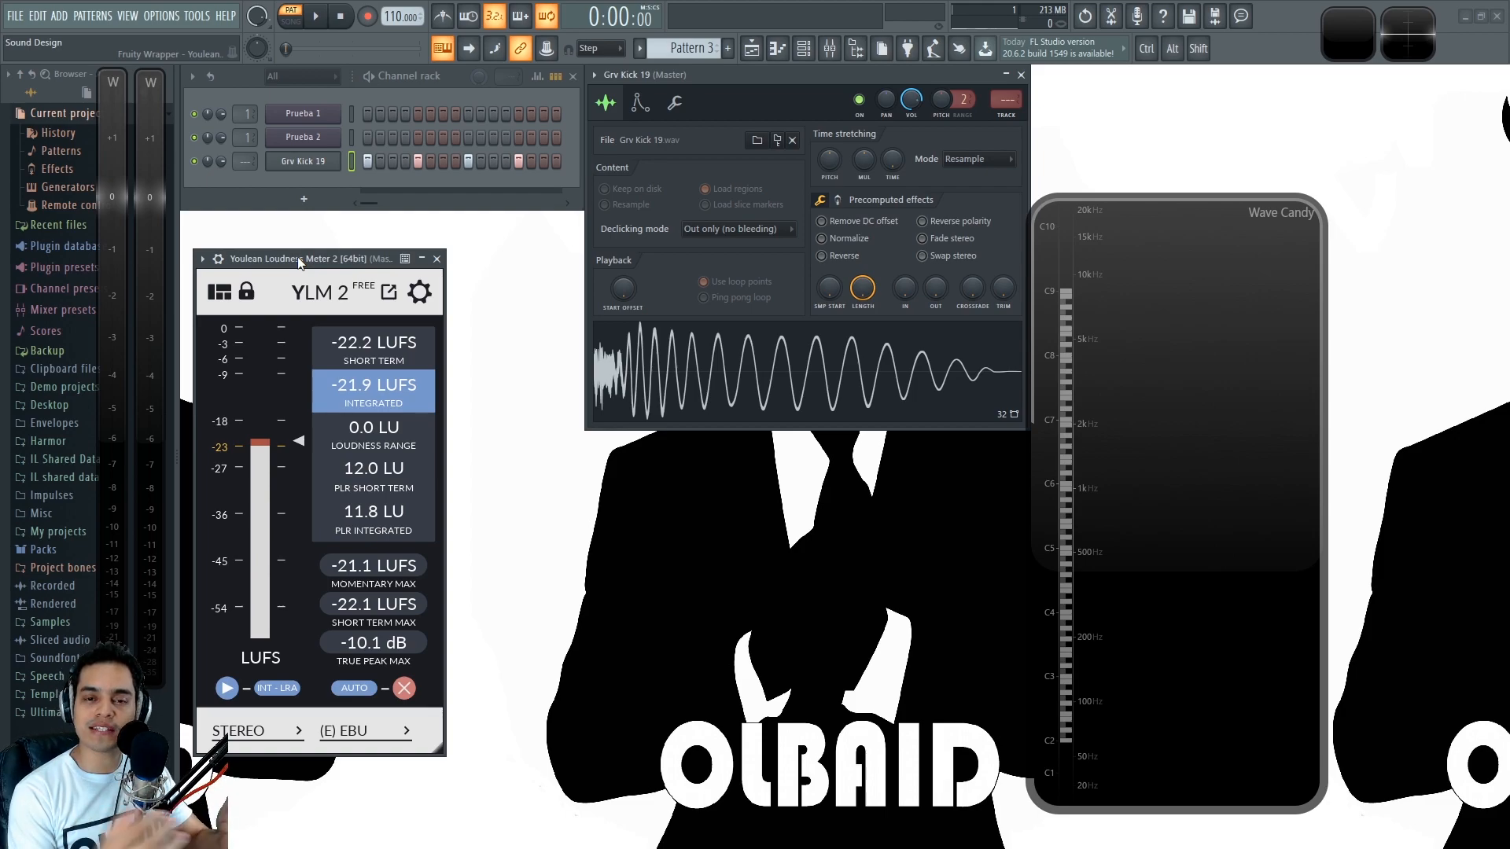
pyautogui.hotkey('ctrl', 's')
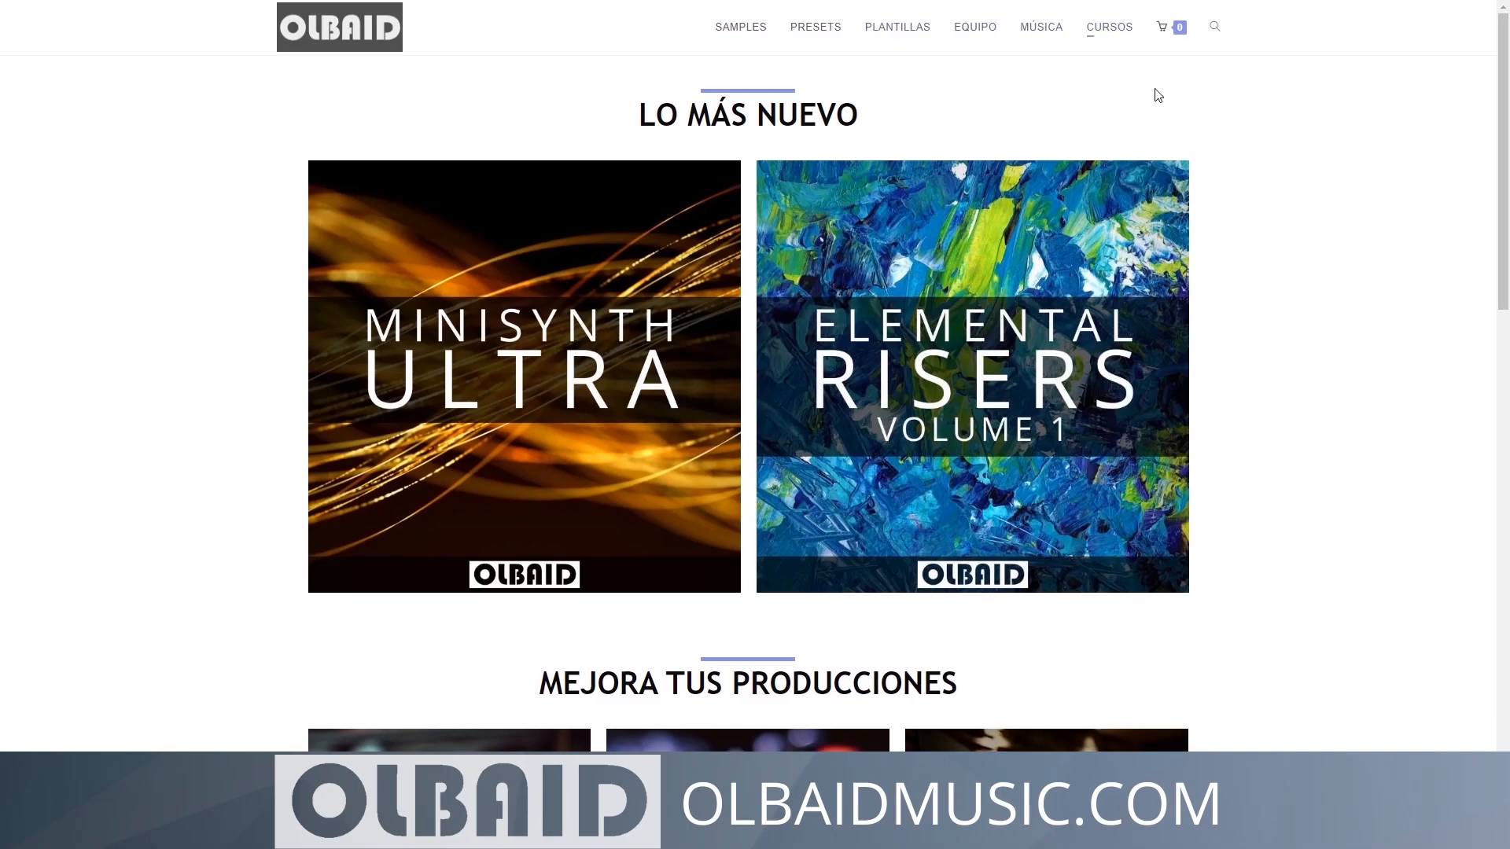
# - Switch to the OLBAID Music website and look over the home page's production resources section
pyautogui.scroll(-5, 1291, 233)
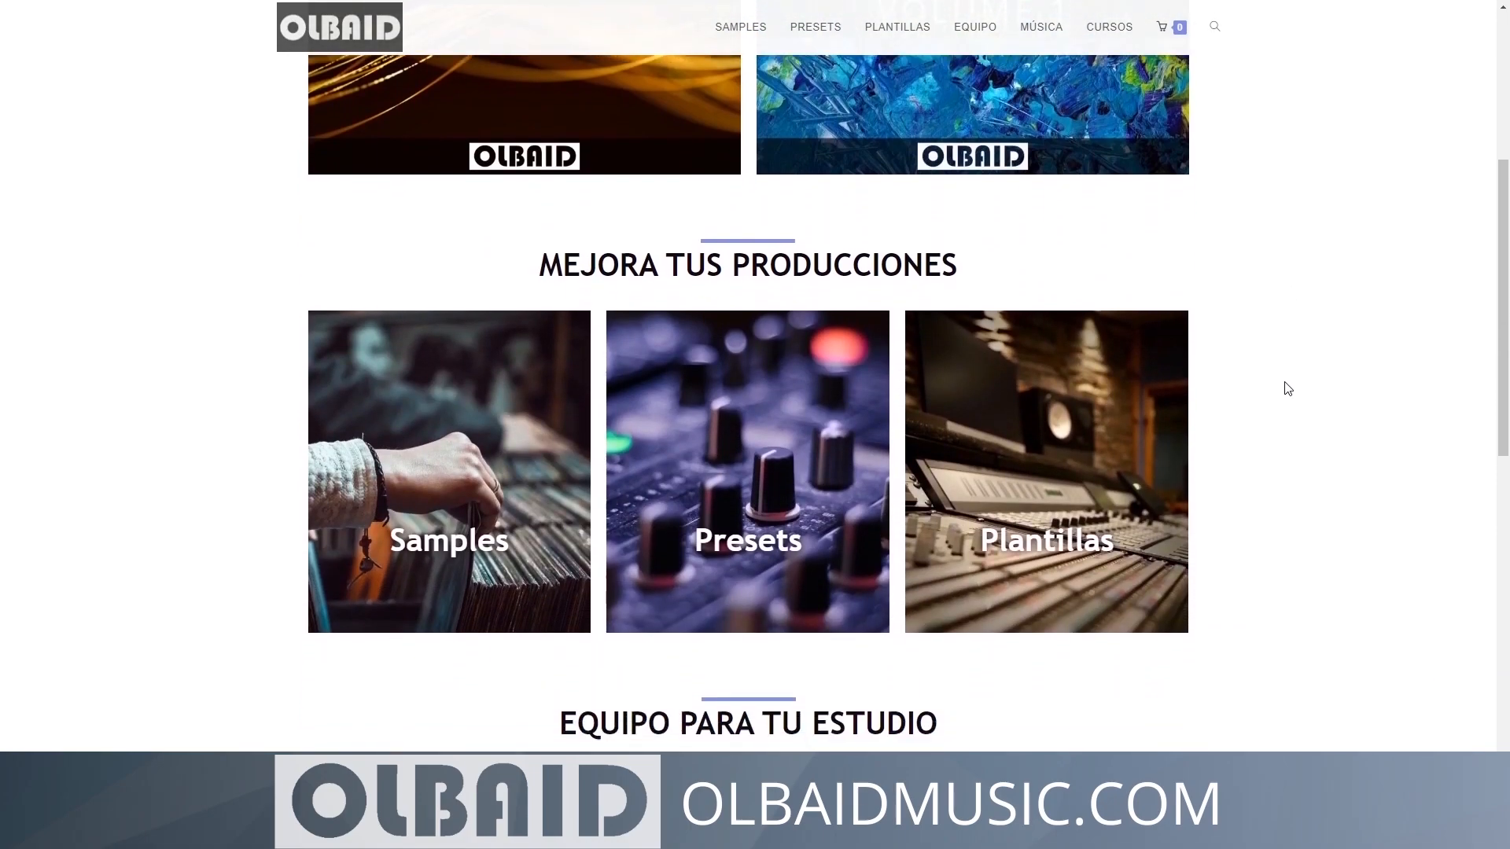